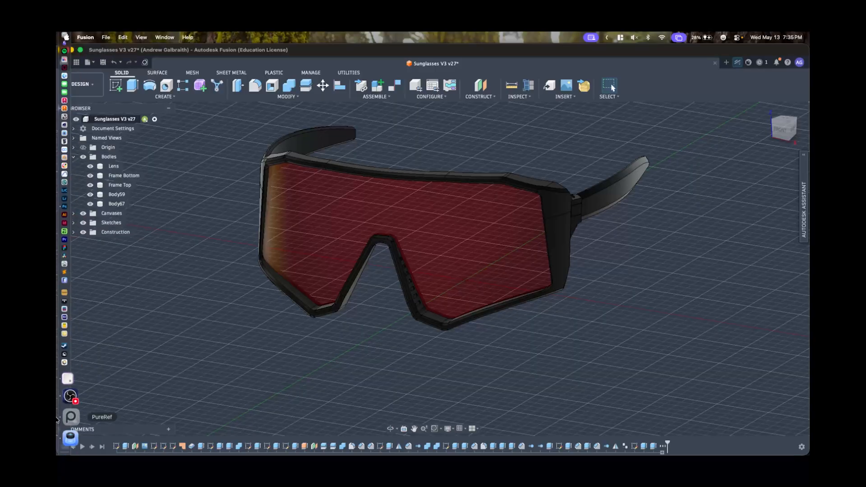
- View the reference photo Techno-Runner.jpg in Preview and switch back to the sunglasses design in Fusion
left_click(70, 431)
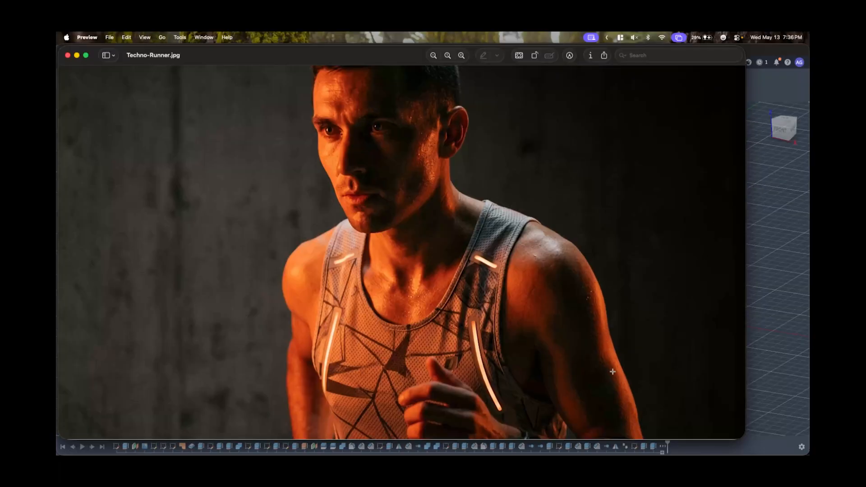
left_click(774, 238)
left_click(395, 223)
- Draw the base of a box about 30 × 45 mm on the ground plane, beside the sunglasses
scroll(460, 241, "down", 5)
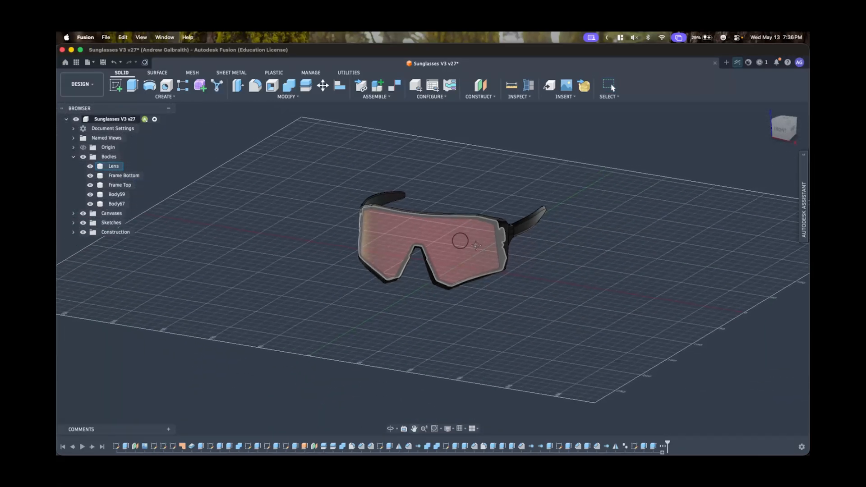
scroll(459, 241, "left", 4)
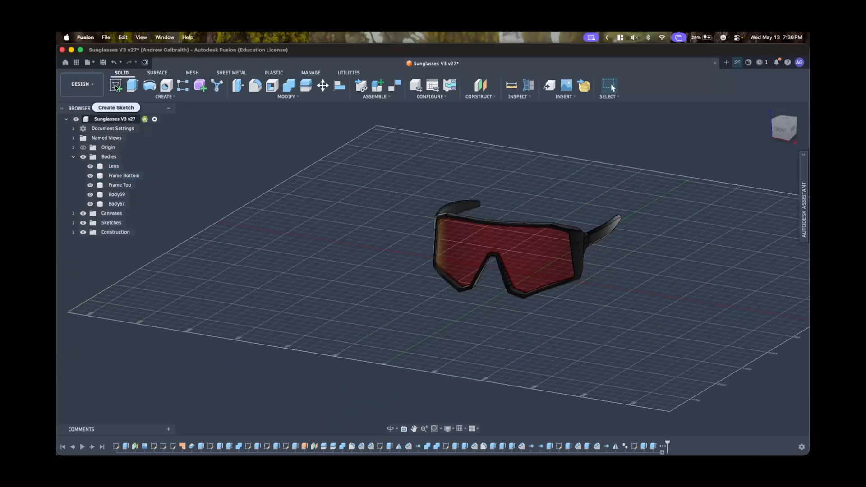
left_click(160, 96)
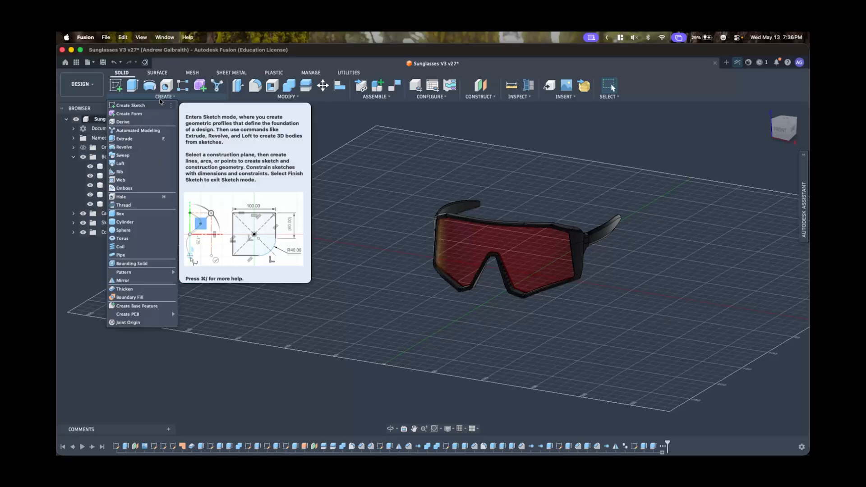
left_click(117, 215)
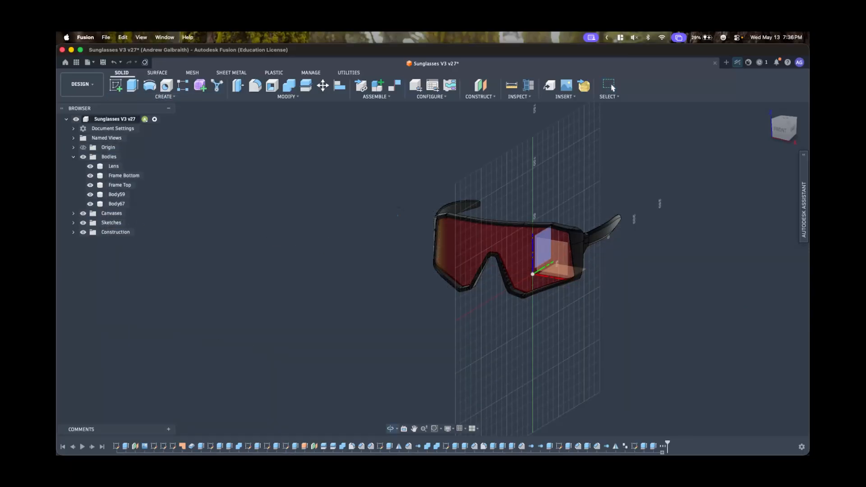
scroll(408, 242, "up", 5, "shift")
left_click(560, 248)
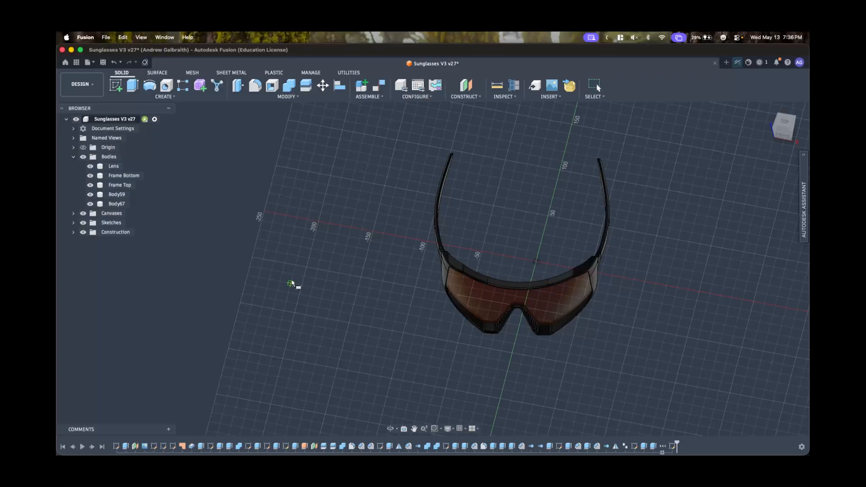
left_click(292, 285)
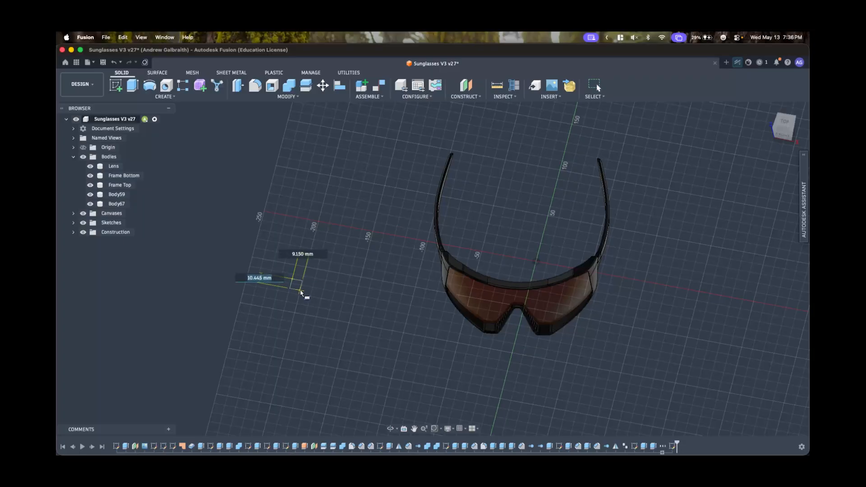
left_click(314, 327)
- Raise the small box to a height of 90 mm and create it as a new body
scroll(314, 327, "down", 5, "shift")
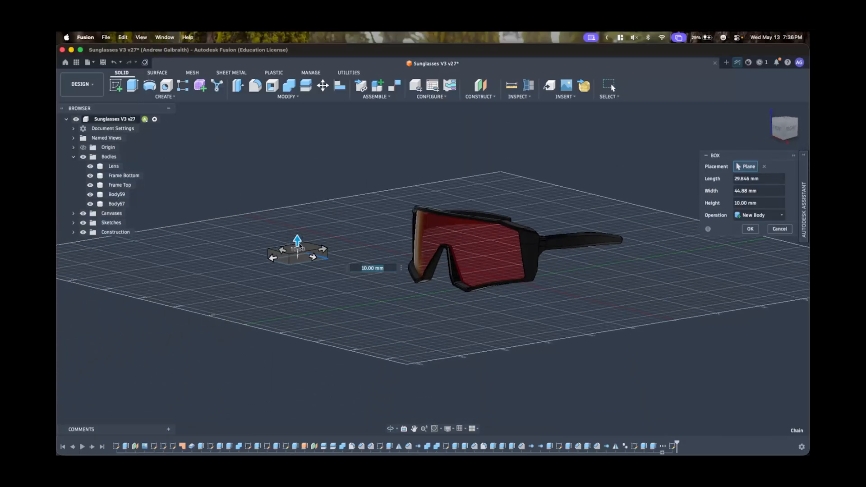
left_click_drag(298, 242, 297, 153)
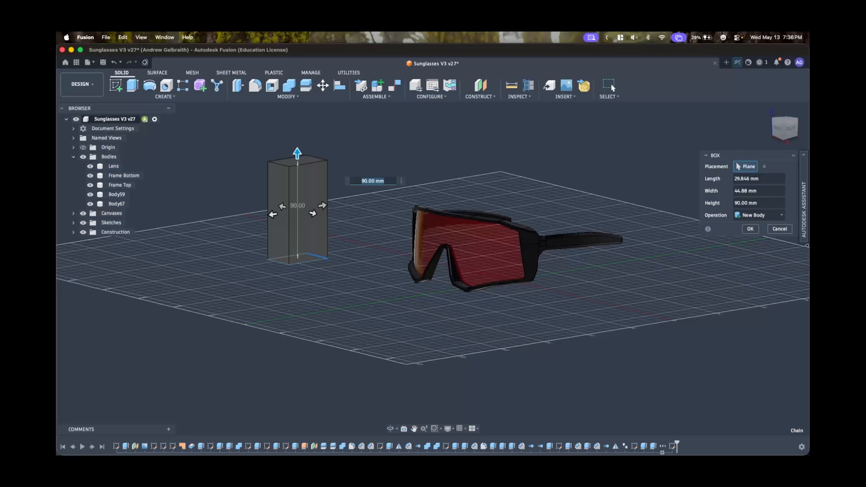
left_click(749, 229)
- Draw the base of a second box about 111 × 617 mm on the ground plane, on the other side of the sunglasses
left_click(165, 97)
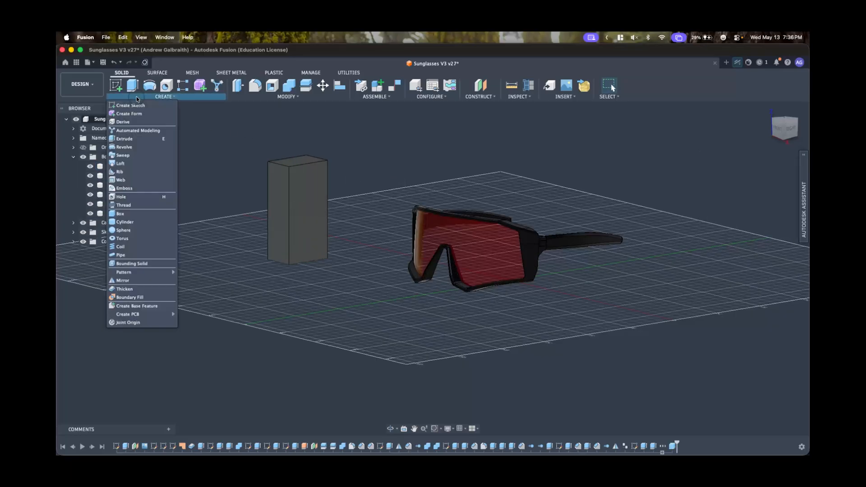
left_click(125, 222)
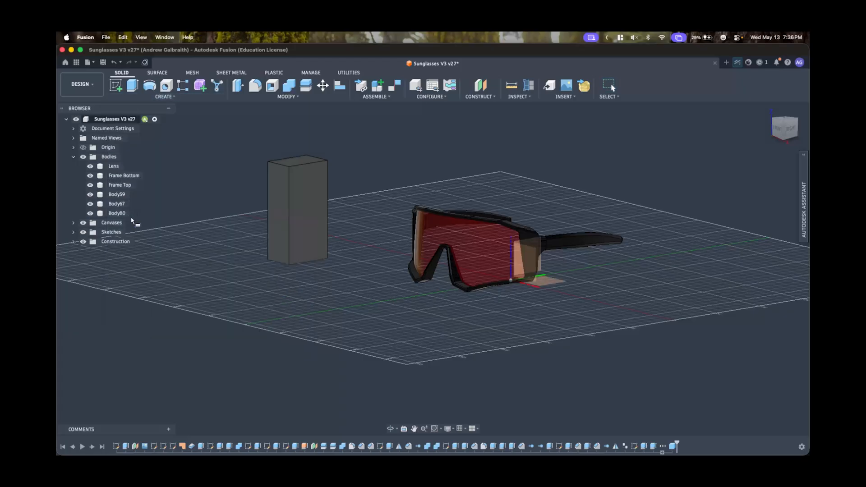
left_click(568, 285)
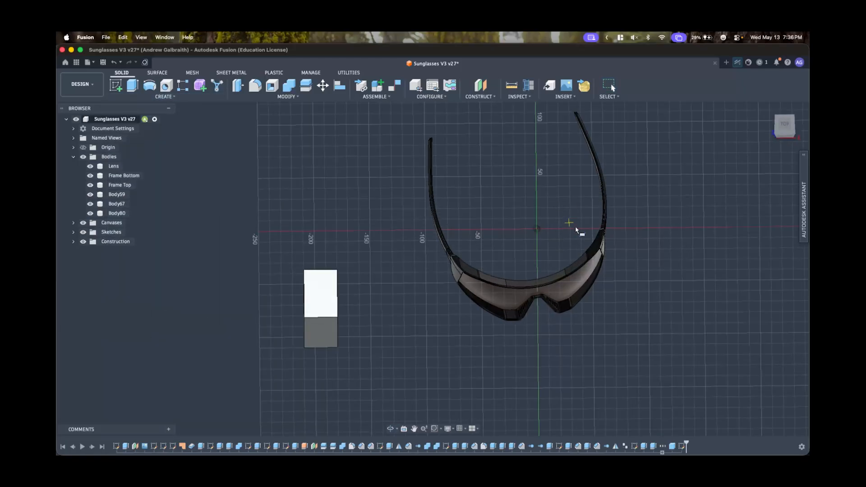
scroll(604, 249, "down", 10)
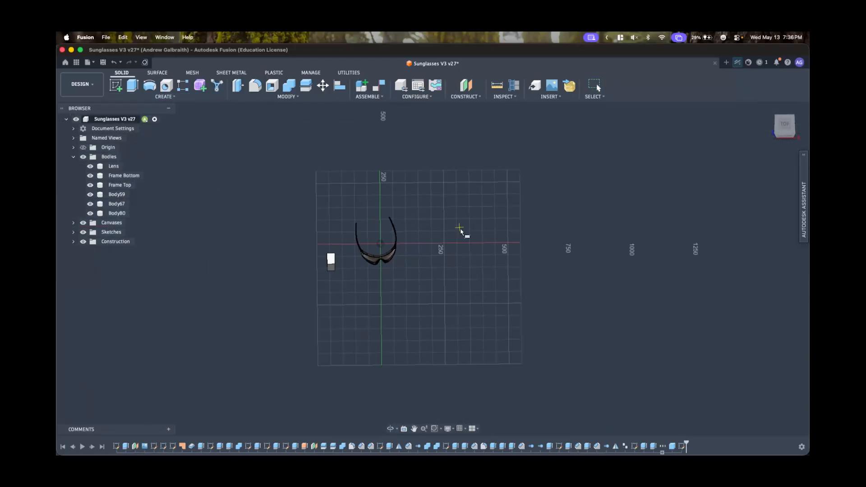
left_click(553, 266)
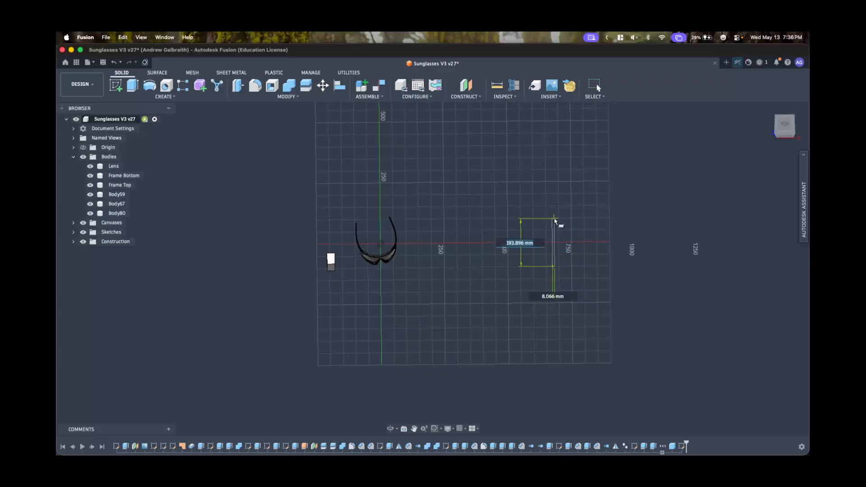
left_click(523, 118)
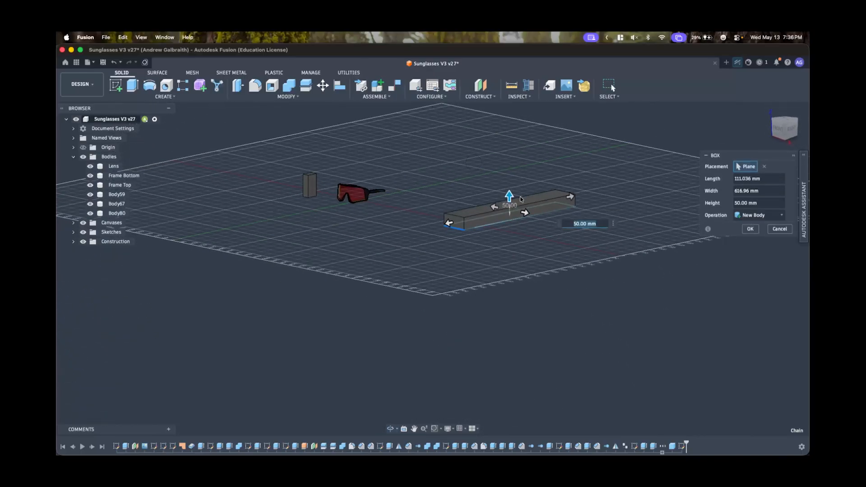
- Enlarge the second box to 1200 mm wide and 1400 mm high, and create it as a new body
scroll(508, 220, "down", 5)
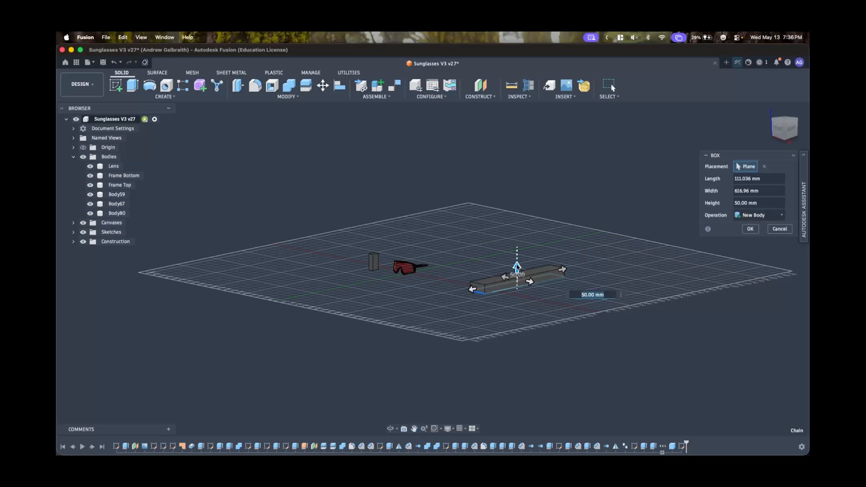
left_click_drag(517, 269, 517, 117)
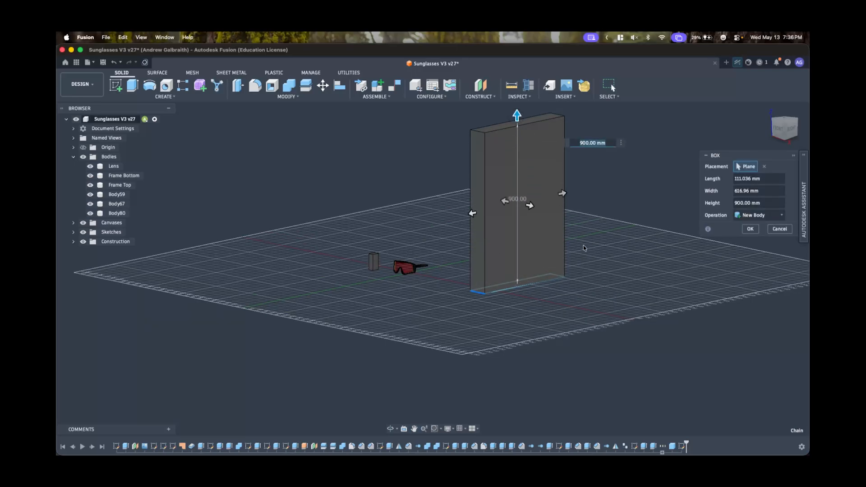
scroll(410, 277, "up", 3)
middle_click_drag(412, 278, 461, 332)
scroll(494, 287, "up", 5)
scroll(497, 288, "down", 6)
left_click_drag(549, 198, 548, 120)
left_click_drag(588, 235, 657, 219)
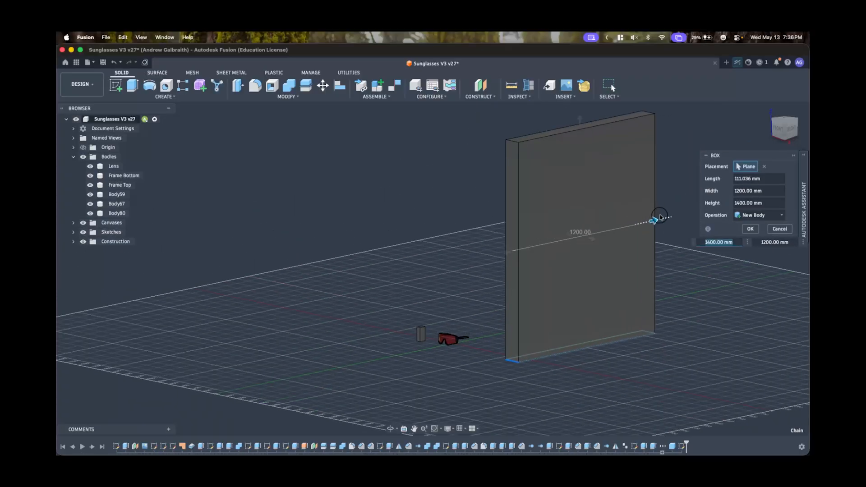
left_click(750, 229)
- Move all five sunglasses bodies up 1100 mm along Z using a translate move
middle_click_drag(356, 235, 306, 143, "shift")
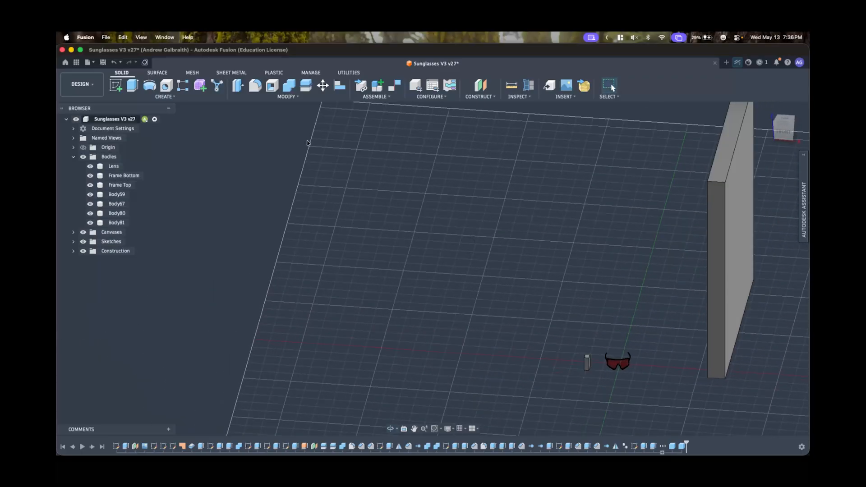
left_click(322, 86)
scroll(636, 388, "up", 3)
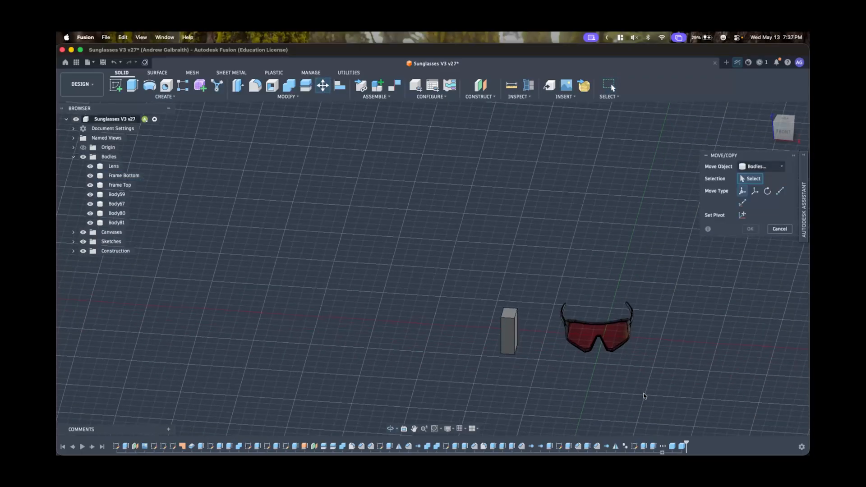
left_click_drag(646, 391, 545, 274)
scroll(570, 373, "down", 5)
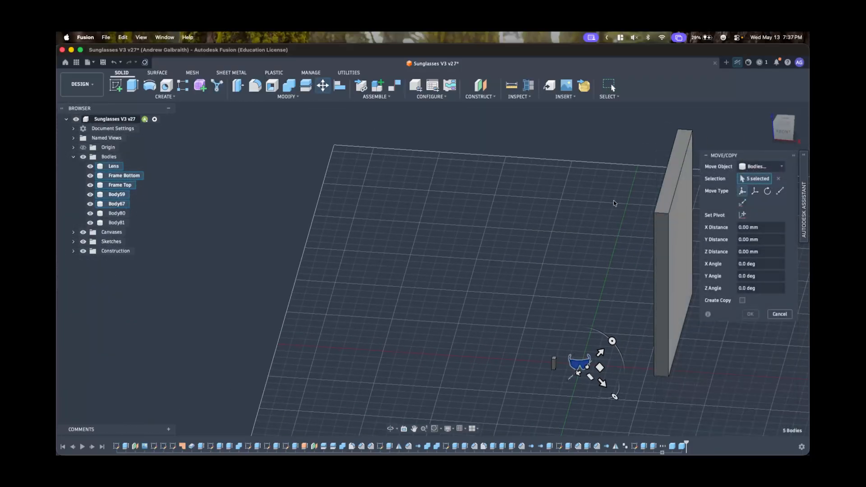
left_click(754, 191)
middle_click_drag(669, 244, 625, 223, "shift")
left_click_drag(565, 311, 572, 174)
middle_click_drag(571, 174, 528, 271, "shift")
left_click_drag(564, 207, 564, 193)
middle_click_drag(562, 354, 550, 276, "shift")
middle_click_drag(620, 307, 626, 325, "shift")
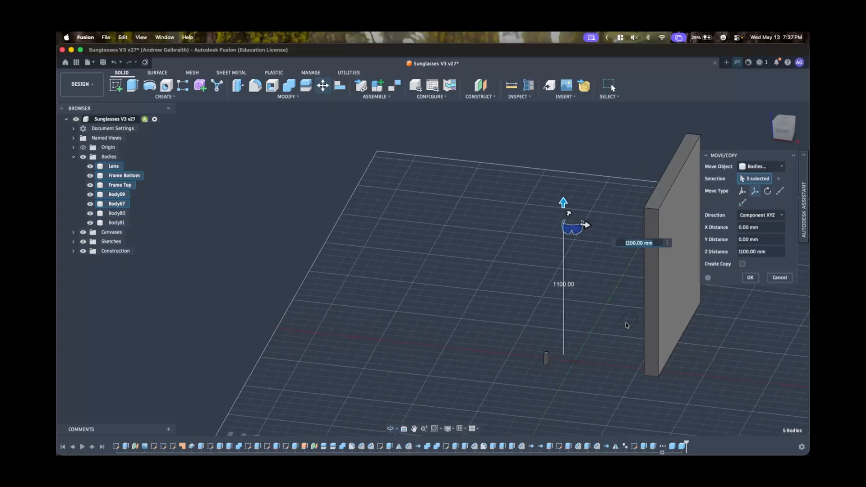
key("Return")
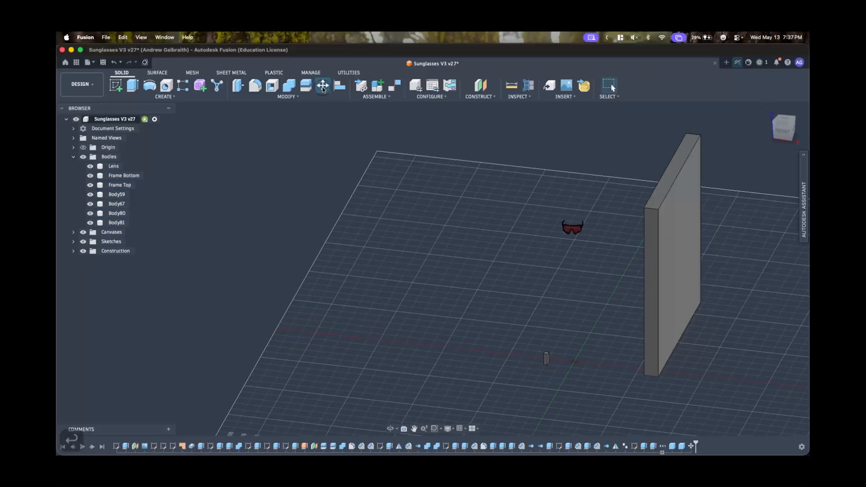
- Move the small box freely by about -1137 mm in X and 1038 mm in Z, and shift it 300 mm back toward the sunglasses
left_click(323, 85)
left_click(547, 358)
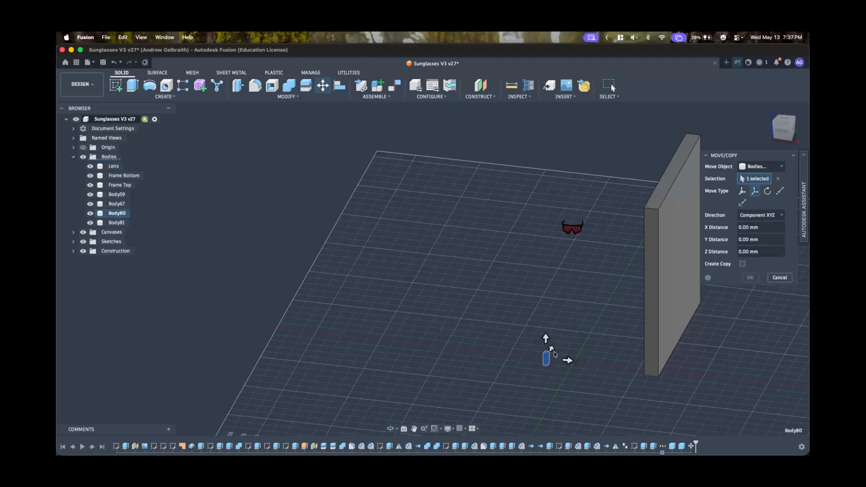
left_click(742, 191)
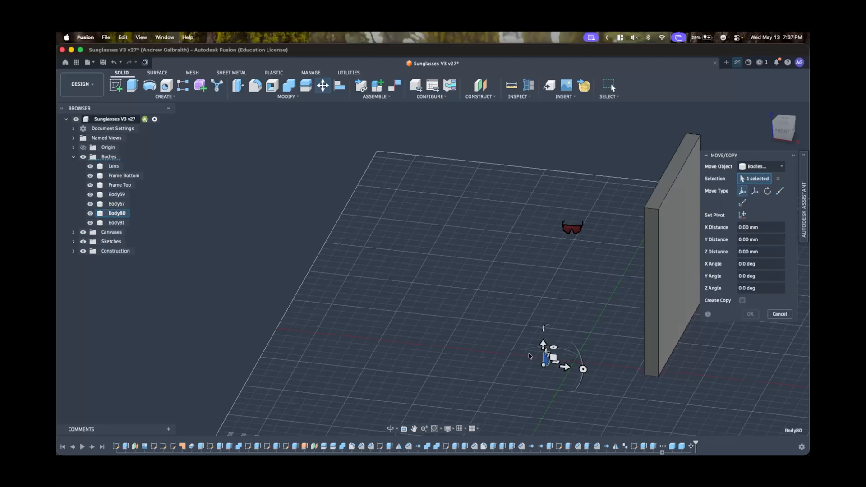
left_click_drag(547, 358, 414, 226)
middle_click_drag(516, 388, 507, 373, "shift")
middle_click_drag(433, 242, 423, 270, "shift")
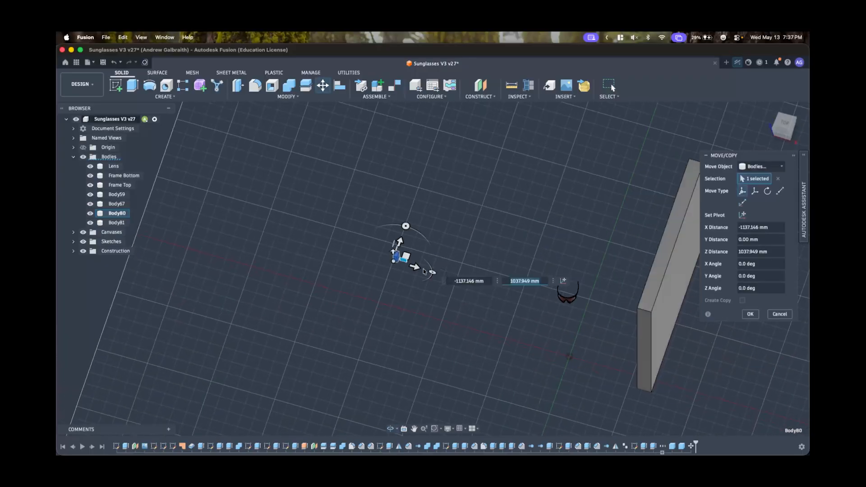
left_click_drag(416, 269, 455, 279)
left_click(748, 313)
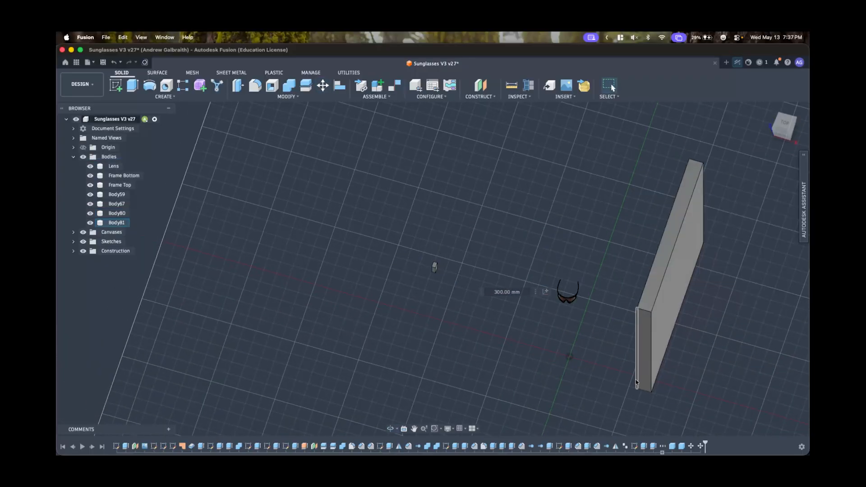
- Move the large box horizontally farther away from the sunglasses
scroll(605, 358, "up", 5)
middle_click_drag(605, 358, 644, 355, "shift")
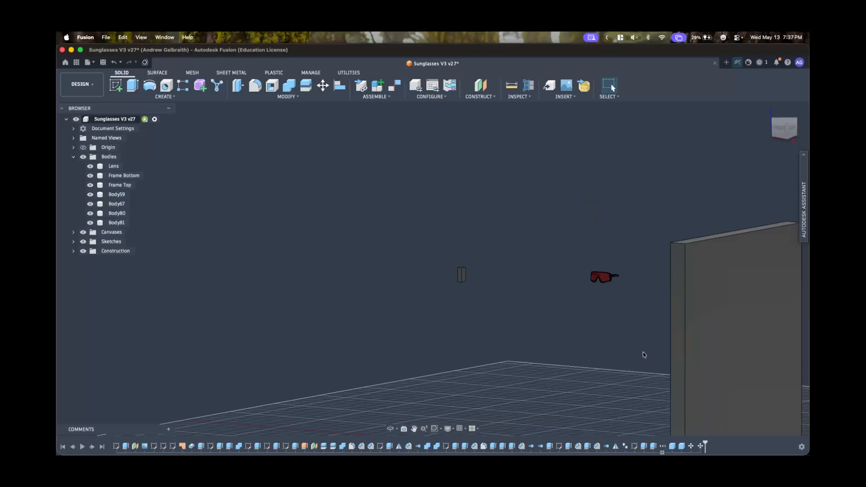
left_click(323, 86)
left_click(767, 328)
scroll(764, 331, "down", 5)
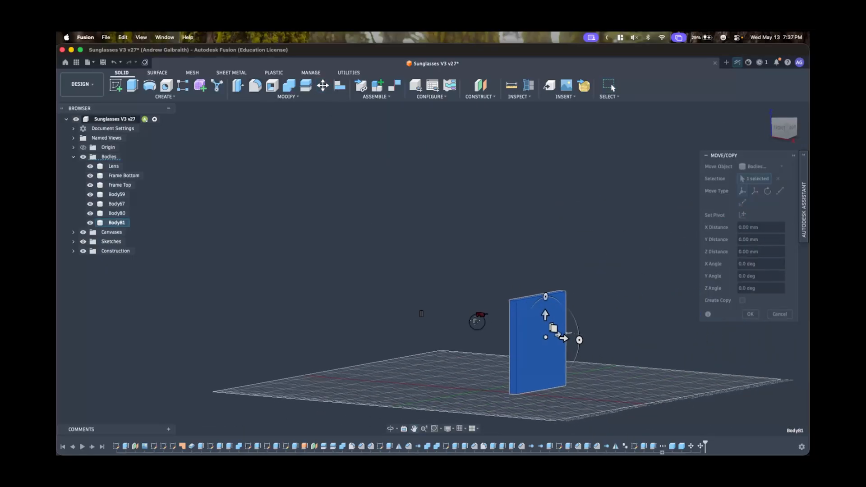
middle_click_drag(564, 337, 562, 333, "shift")
left_click_drag(563, 333, 634, 327)
left_click(752, 315)
- Frame the small box and sunglasses, and switch to the Render workspace
scroll(468, 275, "up", 4)
middle_click_drag(453, 336, 439, 291)
scroll(430, 267, "up", 4)
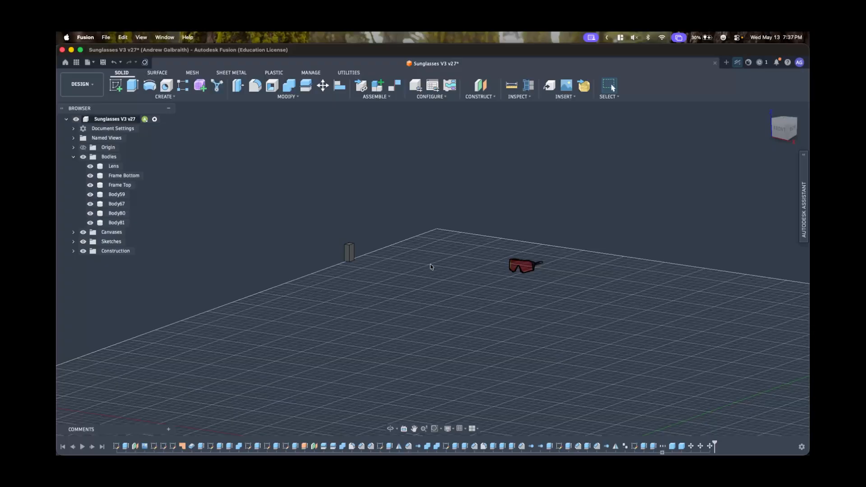
left_click(69, 90)
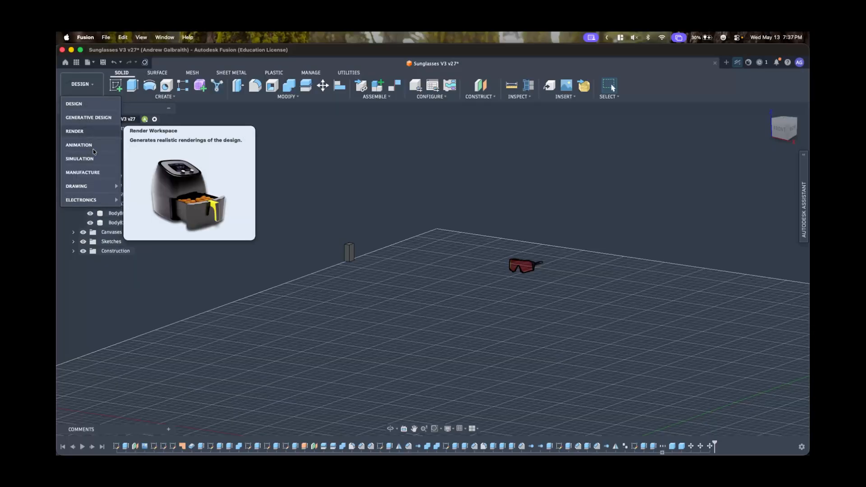
left_click(88, 131)
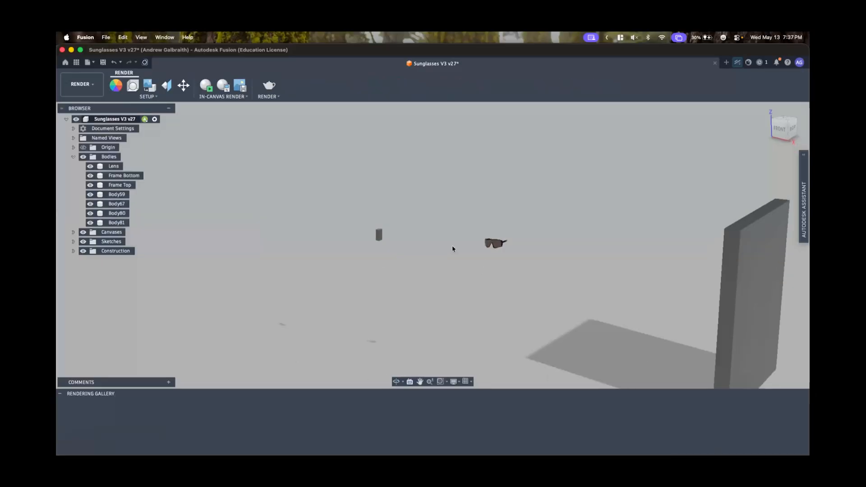
- Search the appearance library for "emissive" and apply A Type Bulb - Frosted - 1500lm to the small box
left_click(116, 85)
left_click(670, 280)
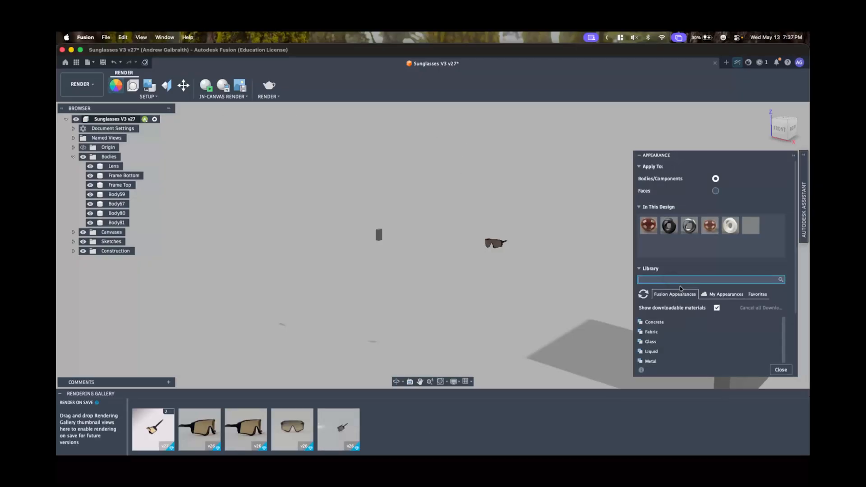
type("emissive")
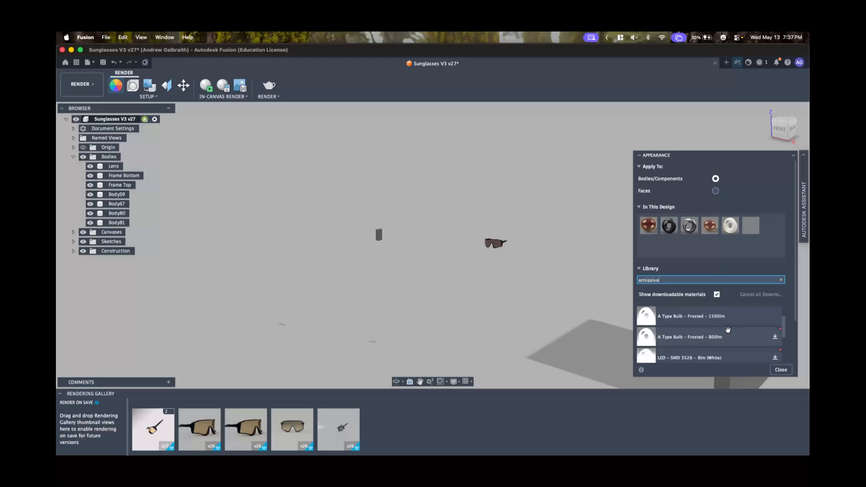
left_click_drag(691, 318, 379, 237)
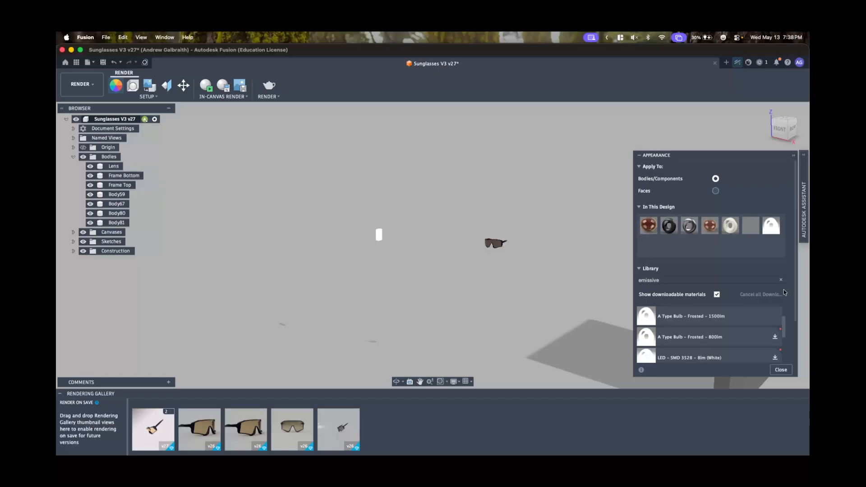
- Unassign and delete the frosted bulb appearance, and apply LED (Red) to the small box instead
scroll(732, 313, "down", 5)
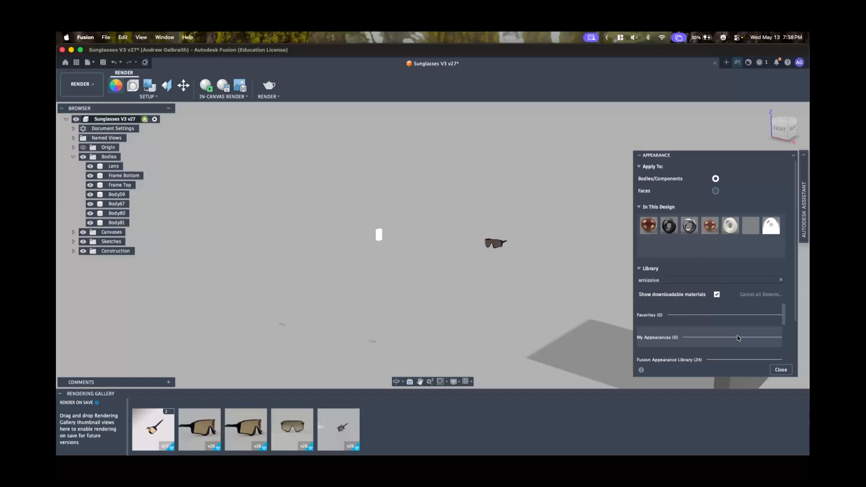
scroll(677, 318, "down", 5)
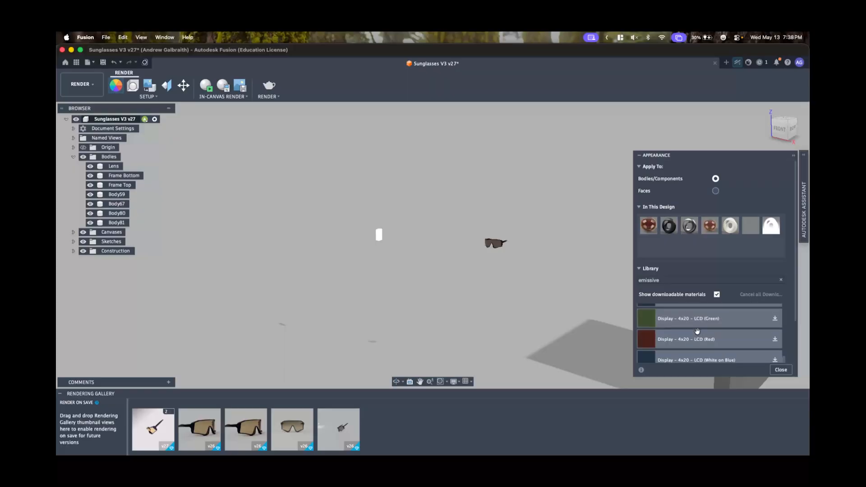
scroll(698, 333, "up", 10)
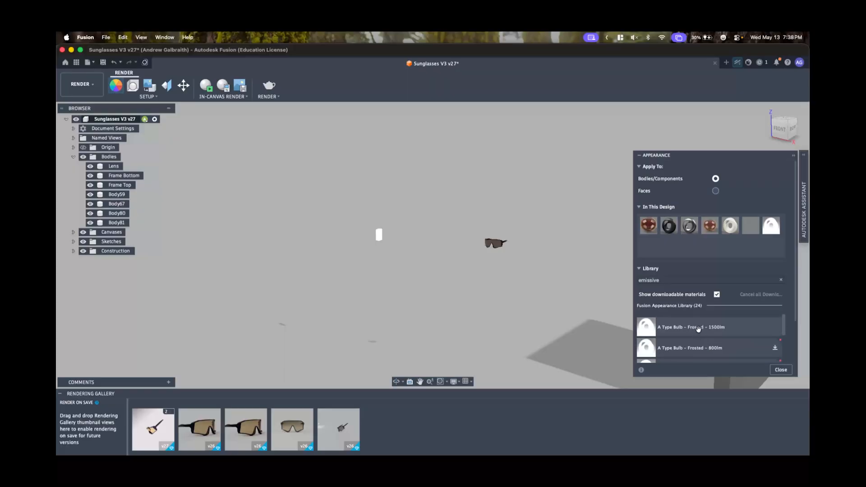
right_click(771, 229)
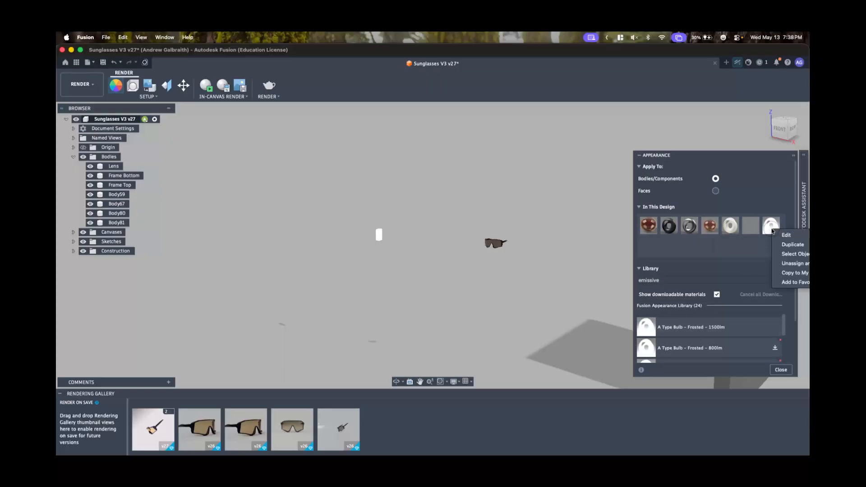
left_click(786, 264)
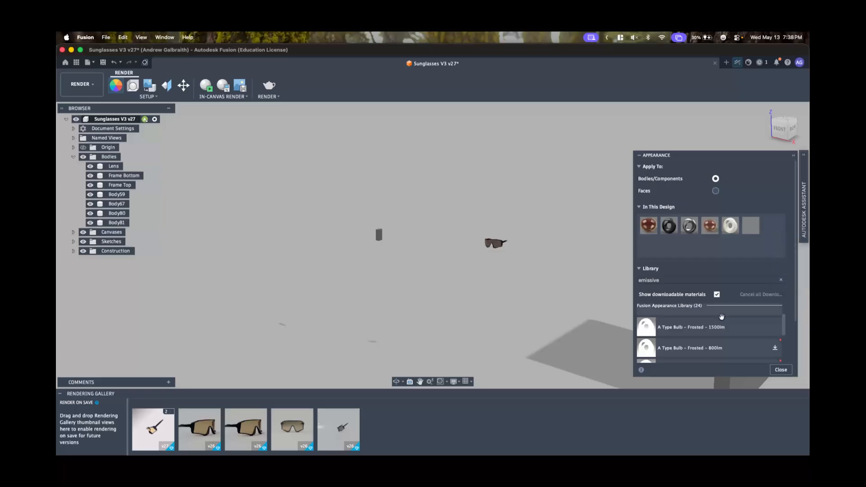
scroll(713, 330, "down", 3)
left_click_drag(684, 320, 379, 239)
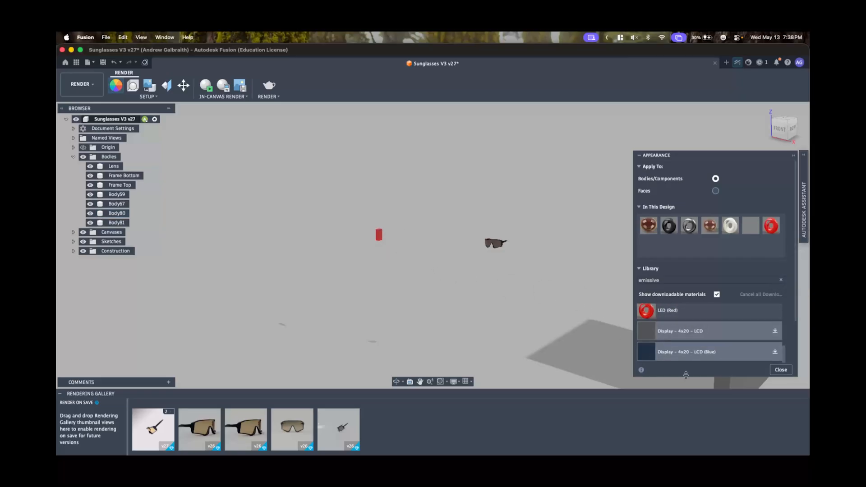
- Check the Techno-Runner.jpg reference photo in Preview and return to Fusion
middle_click_drag(382, 247, 339, 230)
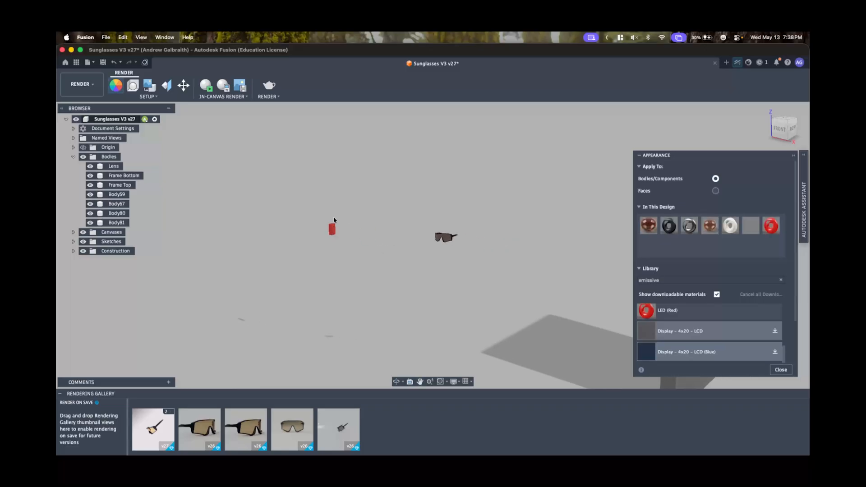
mouse_move(59, 130)
left_click(61, 427)
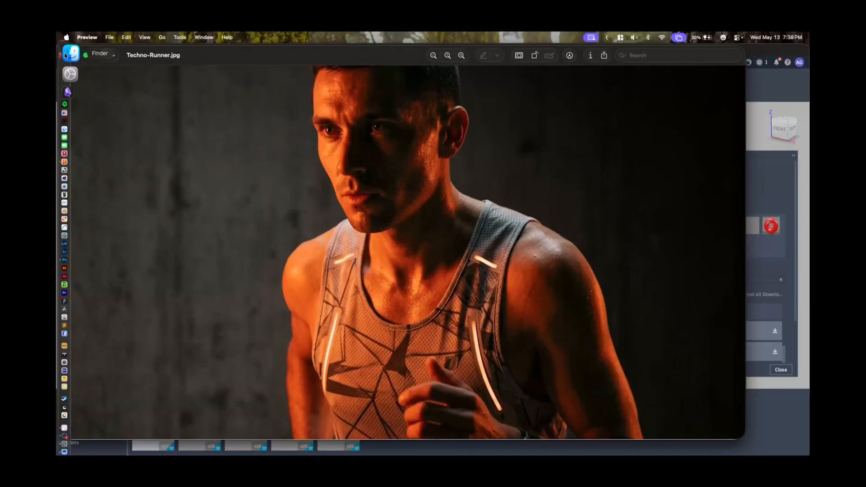
left_click(67, 45)
left_click(70, 139)
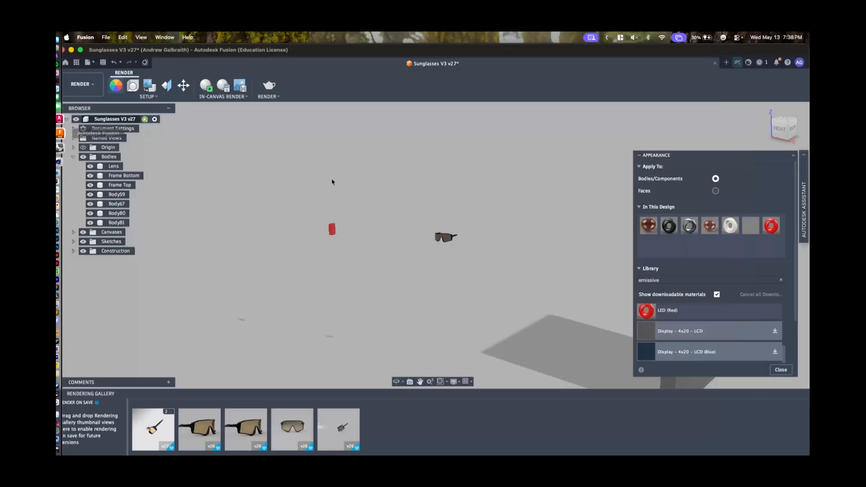
- Apply the design's Nylon 6-6 (White) appearance to the large box and close the appearance settings
scroll(495, 249, "down", 1)
middle_click_drag(495, 249, 415, 231)
scroll(597, 249, "up", 1)
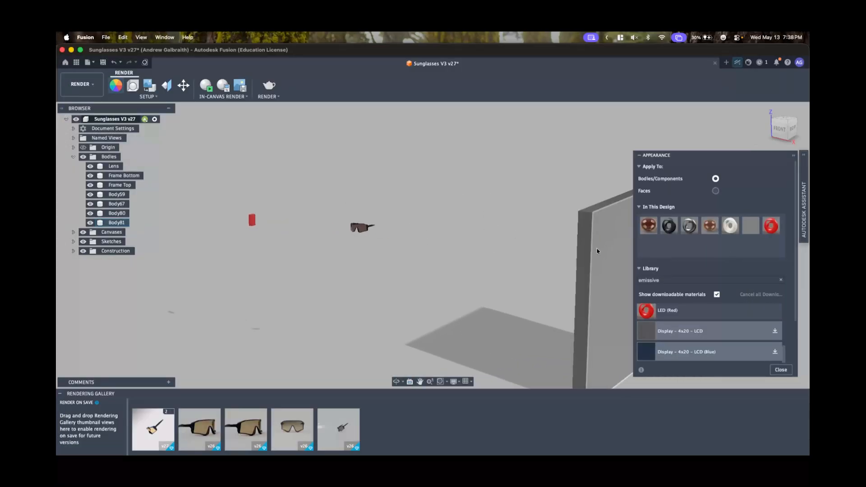
scroll(597, 249, "down", 3)
middle_click_drag(597, 249, 506, 238)
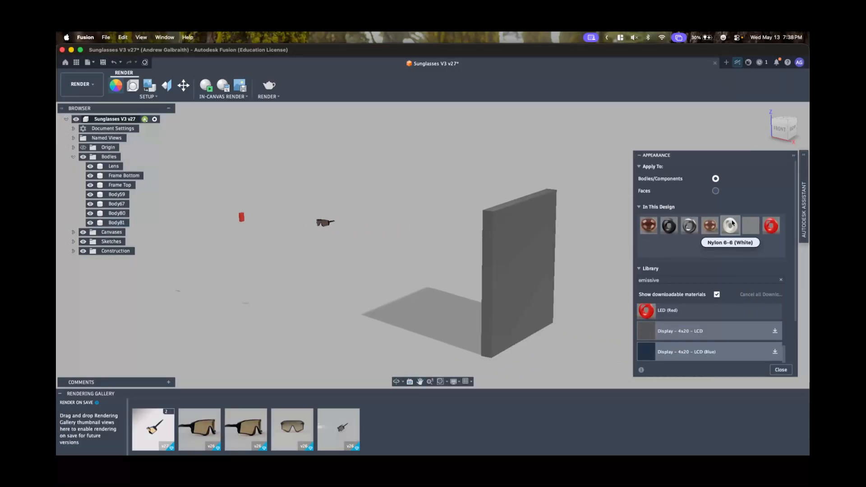
left_click_drag(730, 224, 532, 249)
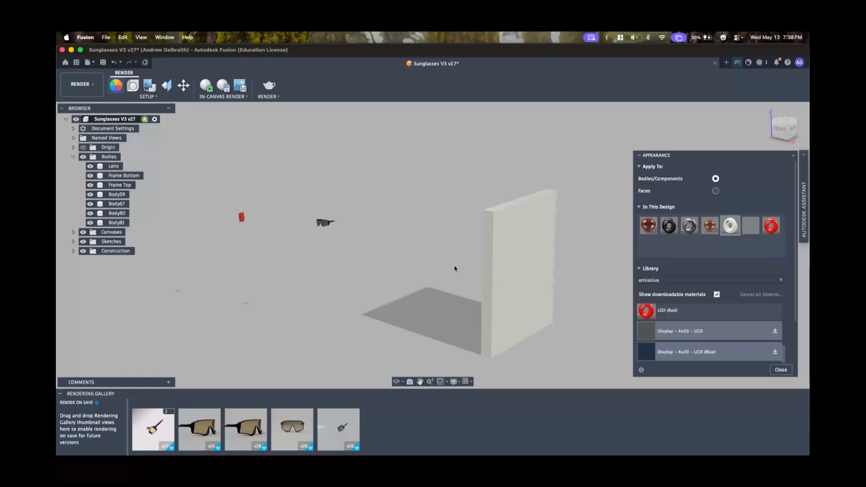
scroll(406, 275, "up", 2)
middle_click_drag(382, 256, 433, 257)
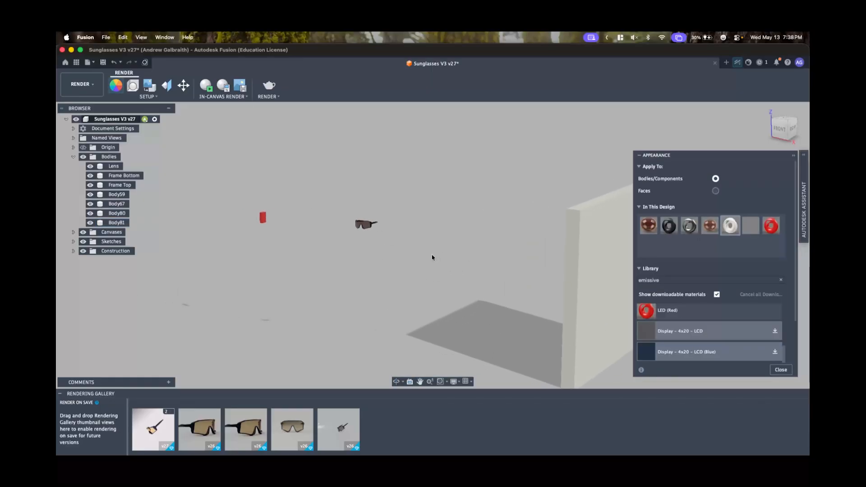
left_click(780, 370)
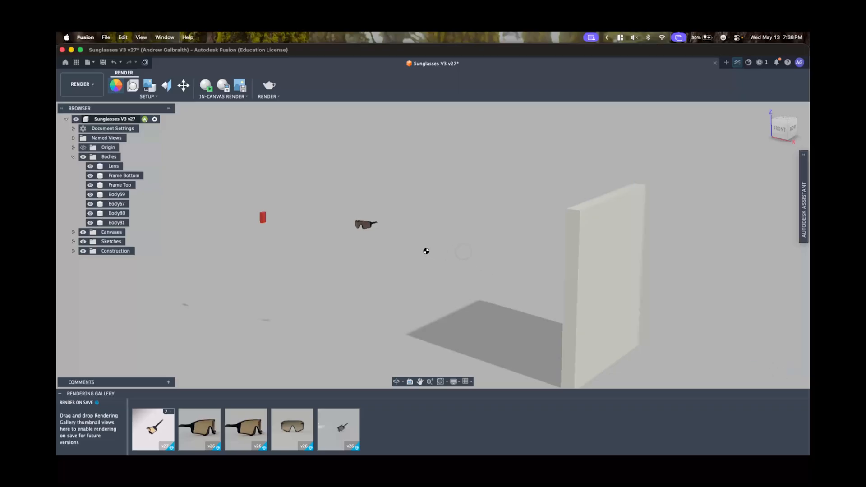
- Open the scene settings and start the in-canvas render of the sunglasses scene
scroll(435, 184, "left", 3)
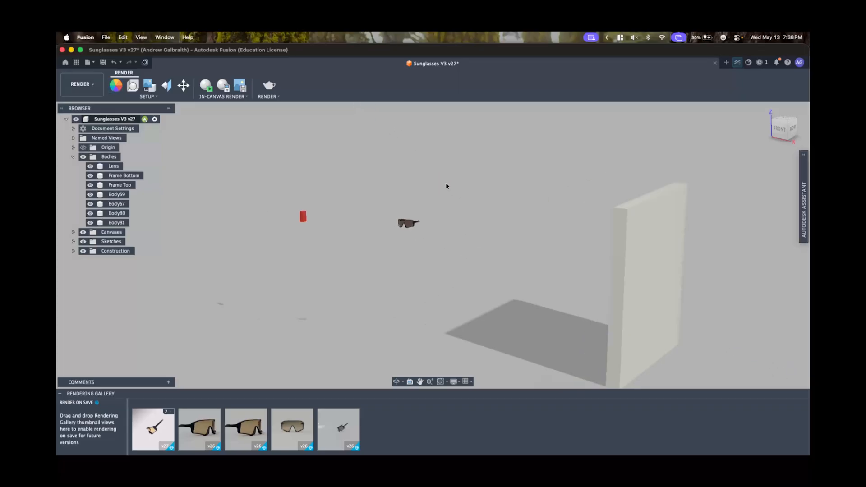
scroll(512, 201, "up", 5)
middle_click_drag(446, 186, 495, 143)
scroll(499, 203, "down", 1)
middle_click_drag(502, 187, 446, 172)
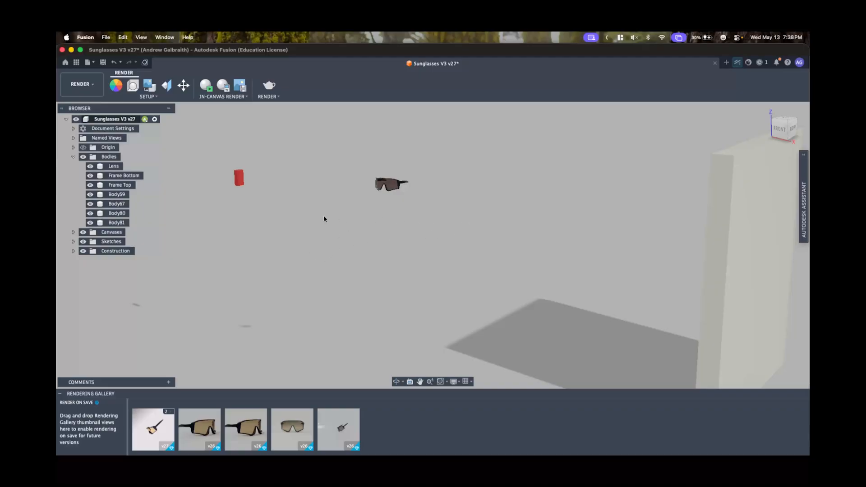
left_click(133, 85)
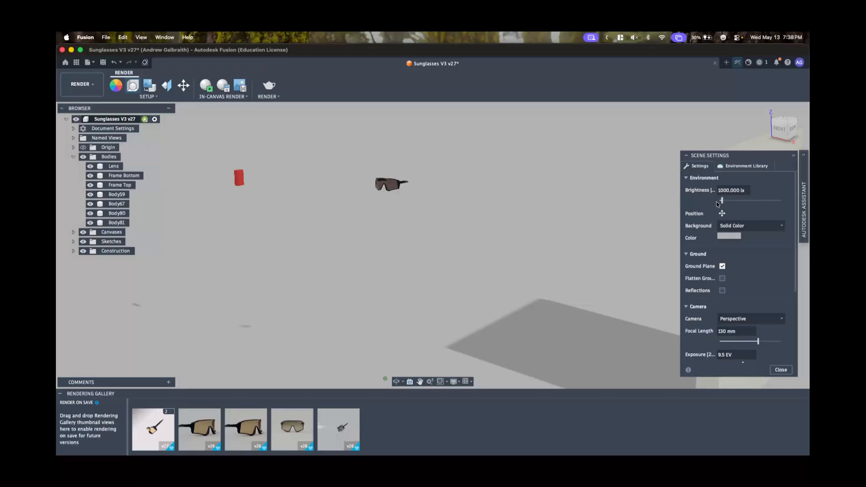
left_click(205, 86)
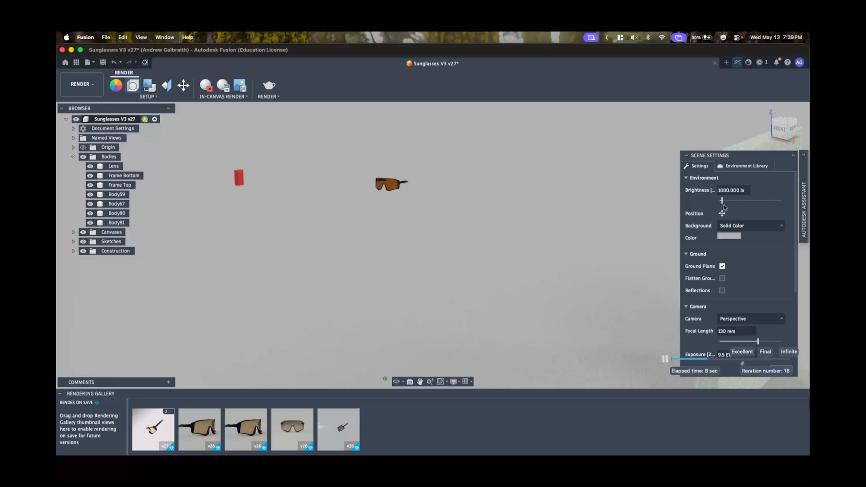
- Set the scene environment to Photobooth and lower its brightness to 0 lx
left_click(747, 166)
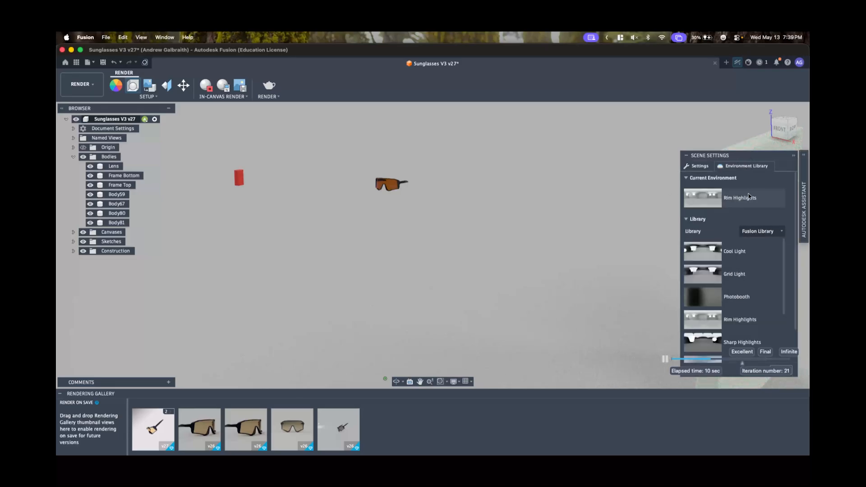
double_click(752, 295)
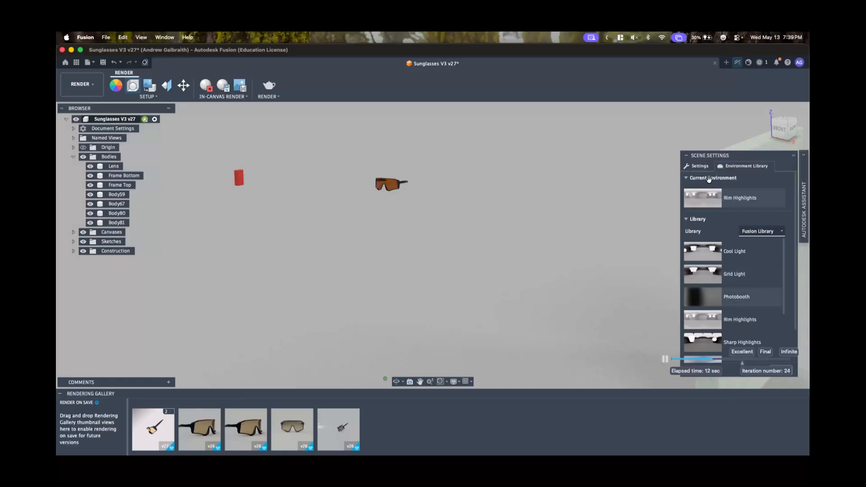
left_click(698, 166)
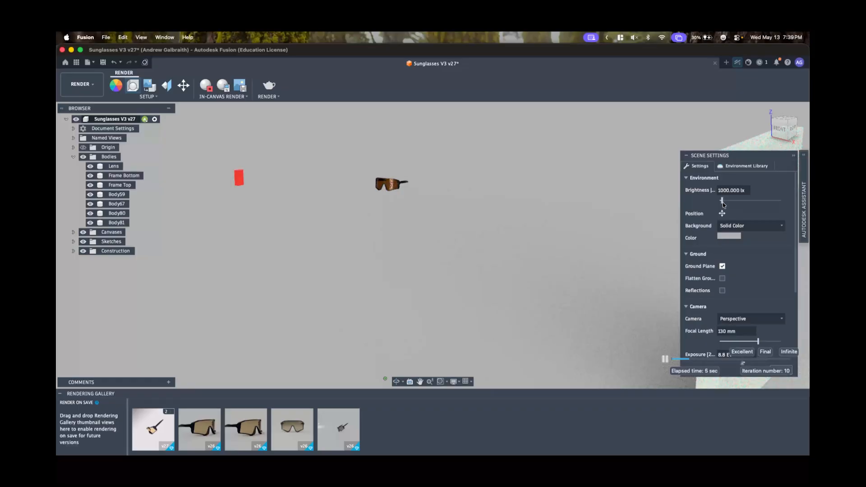
left_click_drag(723, 203, 692, 205)
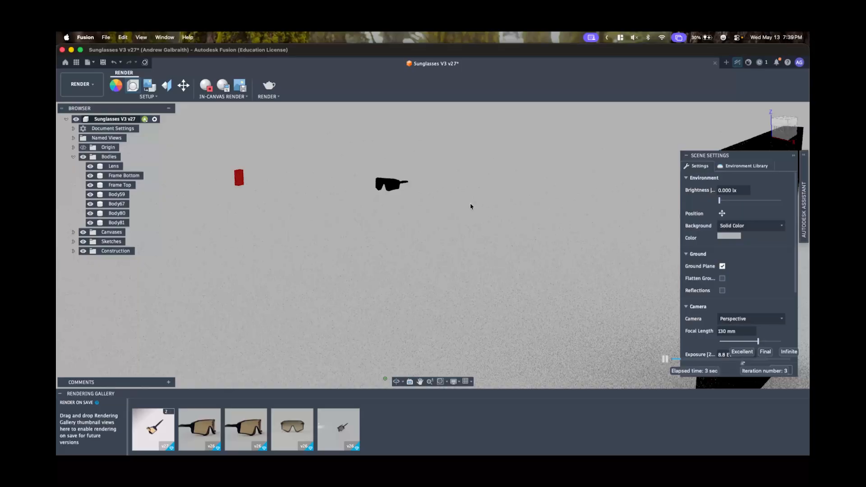
- Place the depth-of-field focus centre on the red box and set the camera focal length to 51 mm
scroll(329, 187, "up", 5)
middle_click_drag(393, 184, 427, 210)
scroll(424, 208, "up", 1)
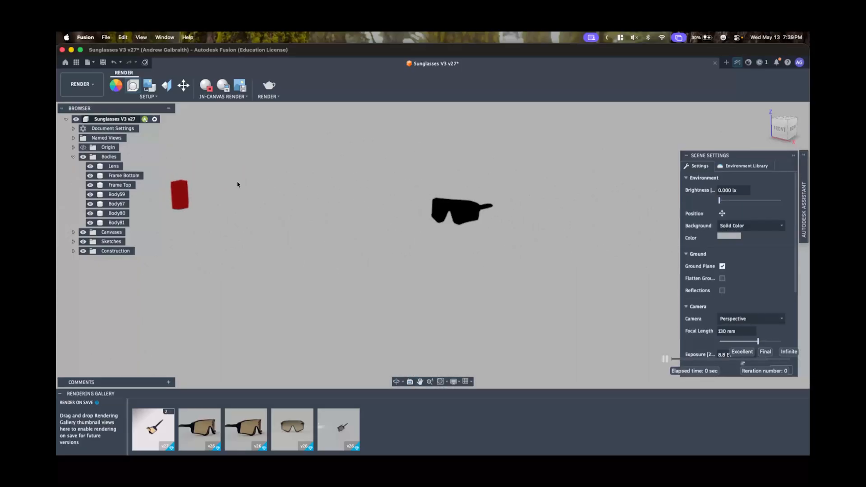
middle_click(183, 197, "shift")
scroll(739, 294, "down", 5)
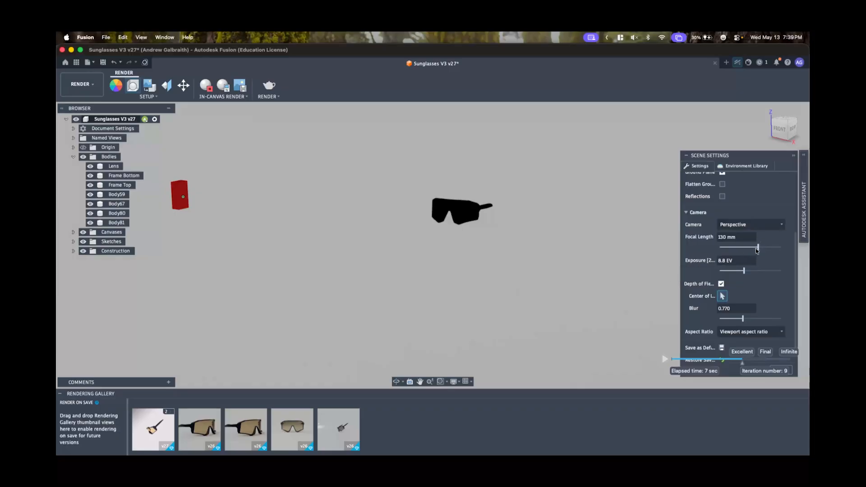
left_click_drag(759, 250, 731, 251)
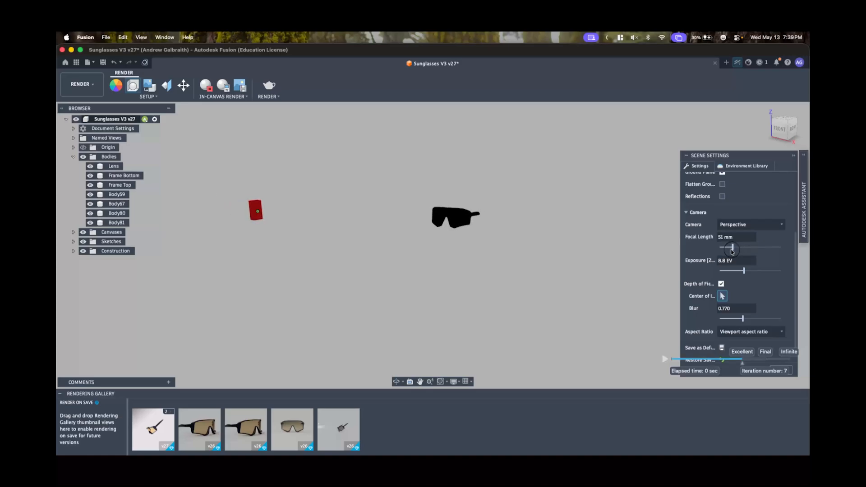
middle_click_drag(517, 211, 561, 129)
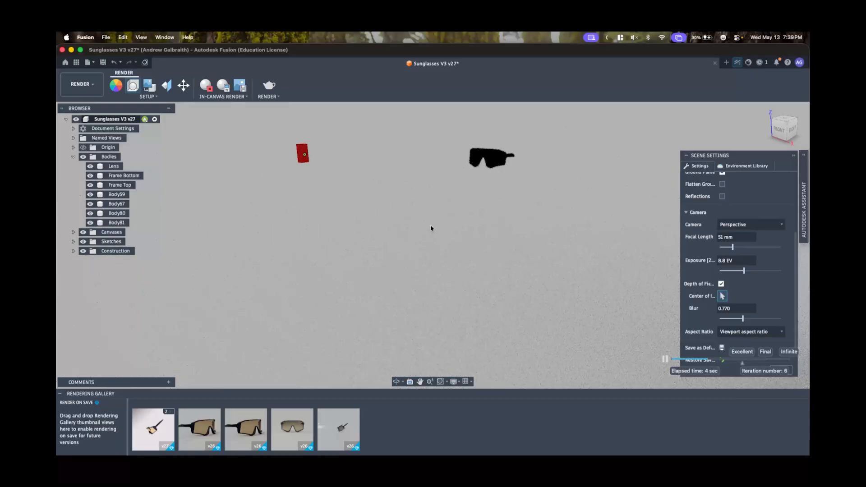
left_click(117, 86)
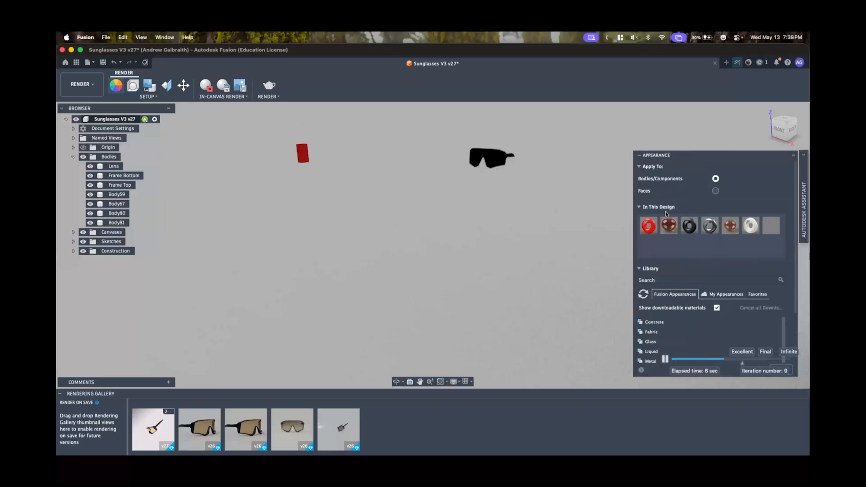
right_click(653, 228)
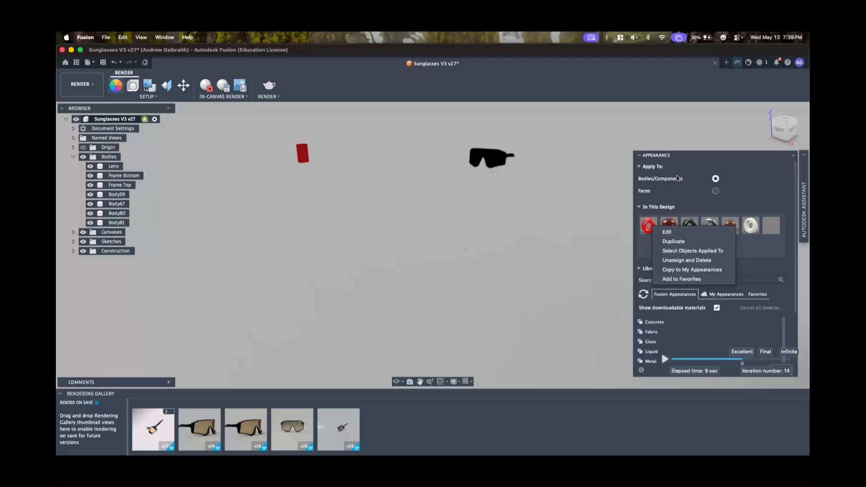
left_click(365, 163)
- Reopen the scene settings and set the background to Environment
left_click(133, 85)
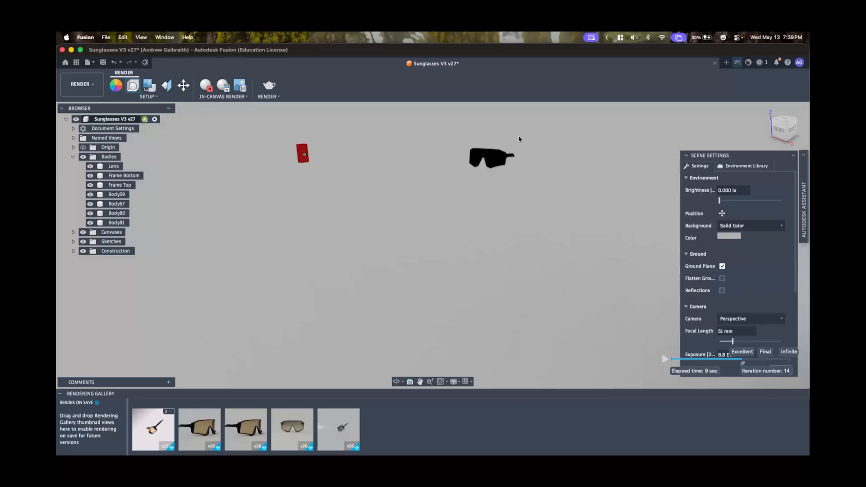
left_click(751, 226)
left_click(740, 237)
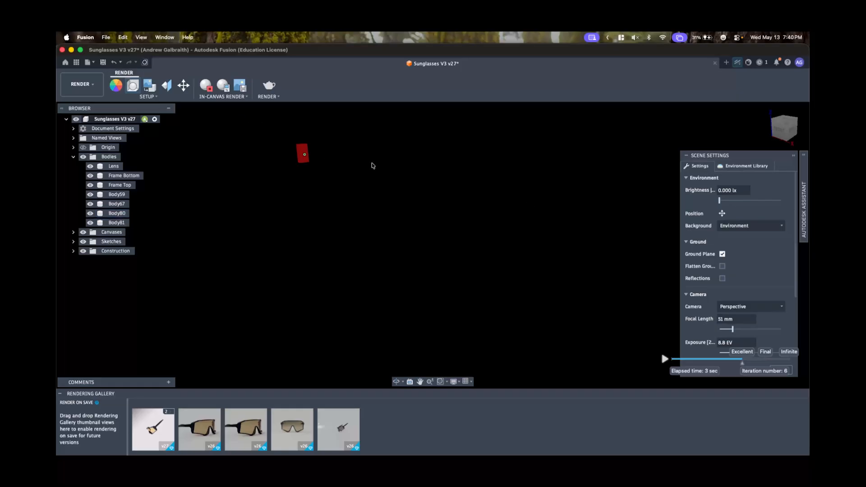
- Try the Solid Color background again with its existing grey, and return the background to Environment
left_click(726, 226)
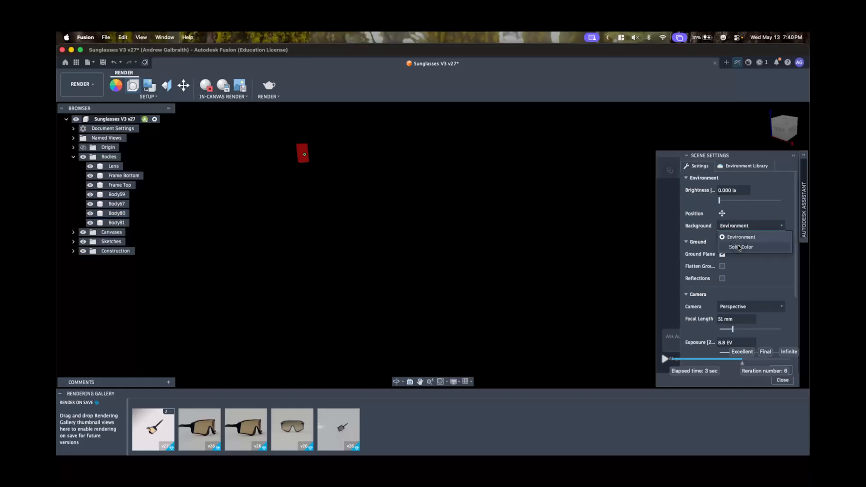
left_click(739, 248)
left_click(729, 238)
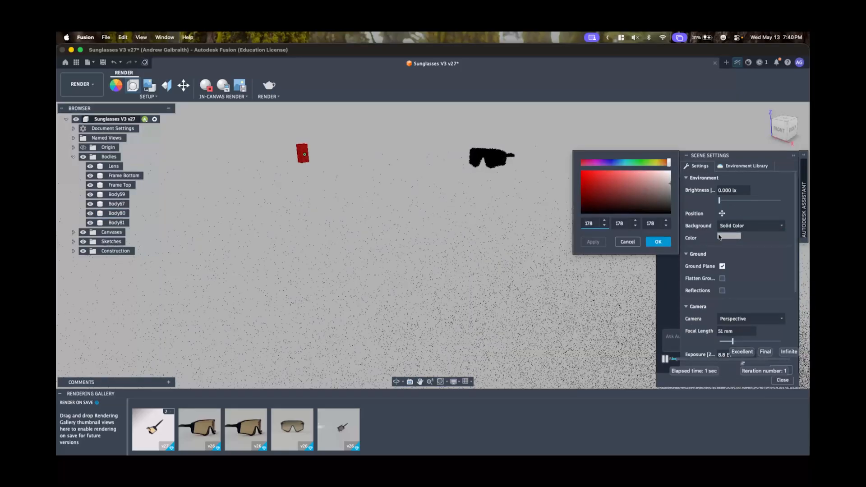
left_click(667, 241)
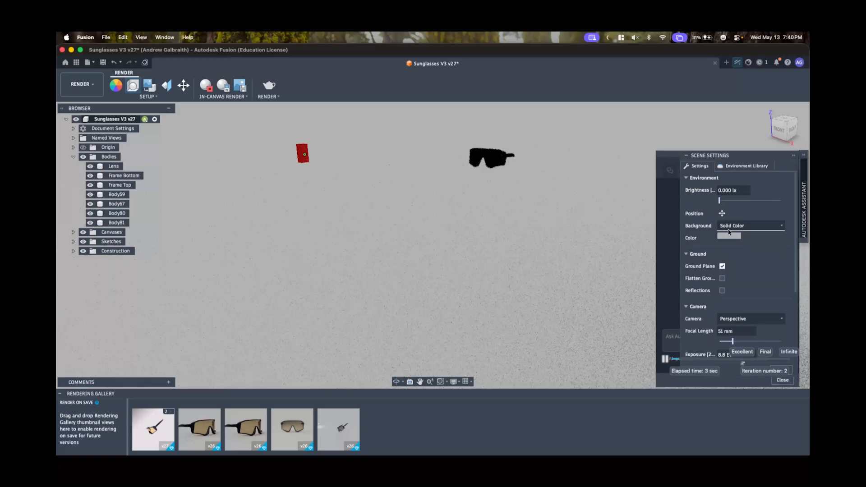
left_click(726, 226)
left_click(726, 239)
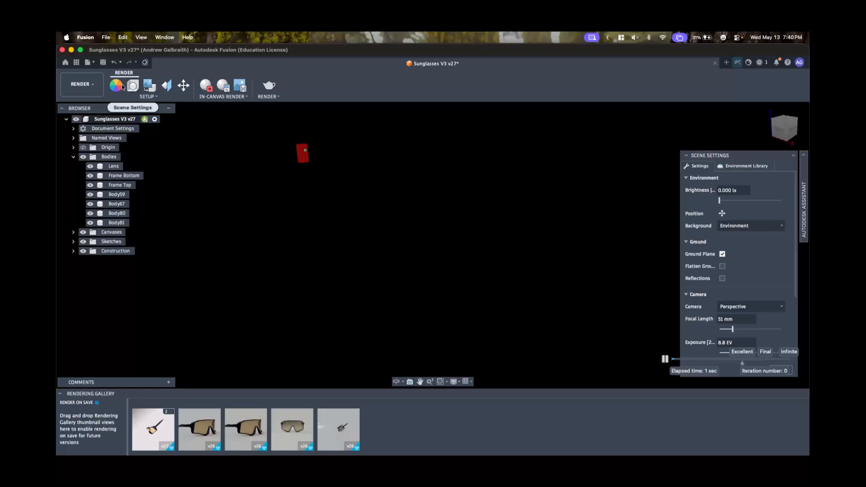
- Edit the LED (Red) appearance of the glowing box and raise its luminance to 10000
key("a")
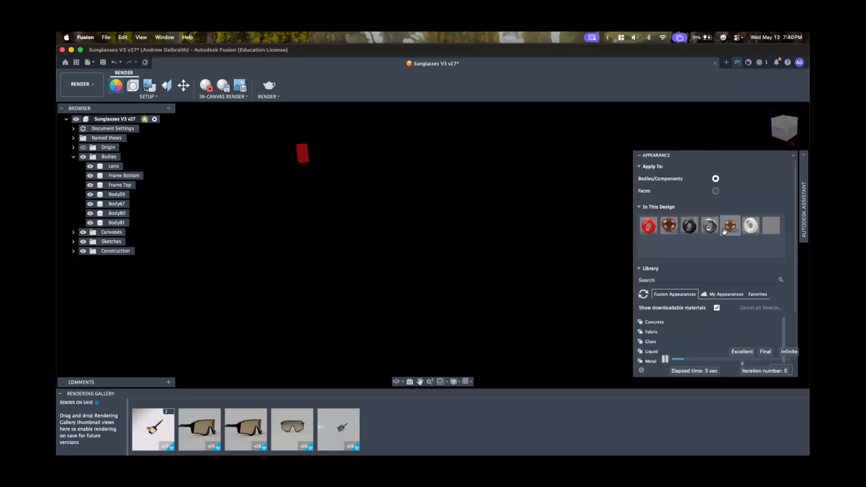
right_click(650, 229)
left_click(661, 237)
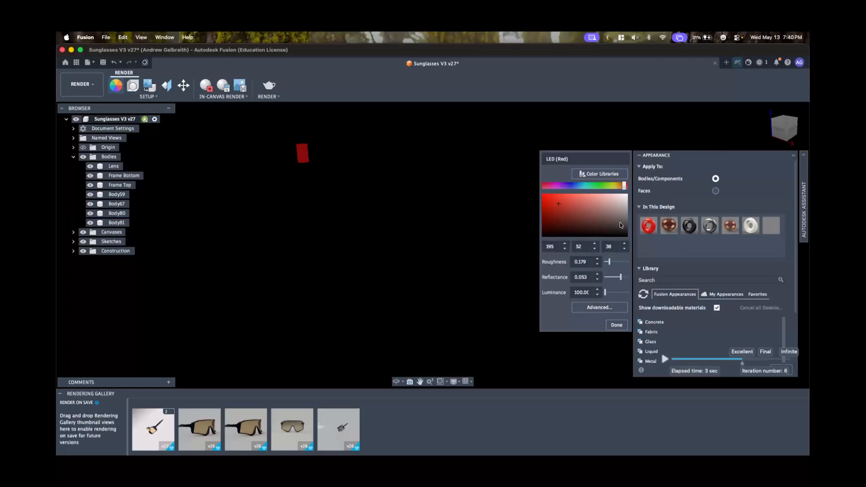
double_click(581, 292)
type("15000")
key("Return")
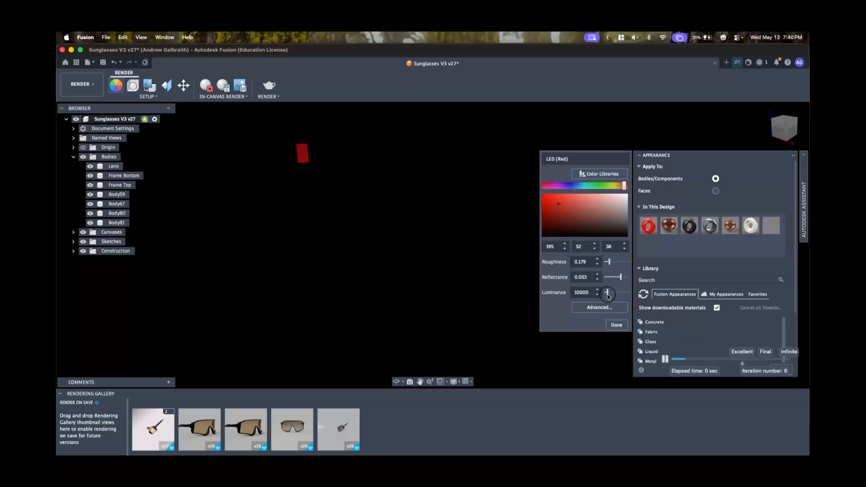
left_click(494, 240)
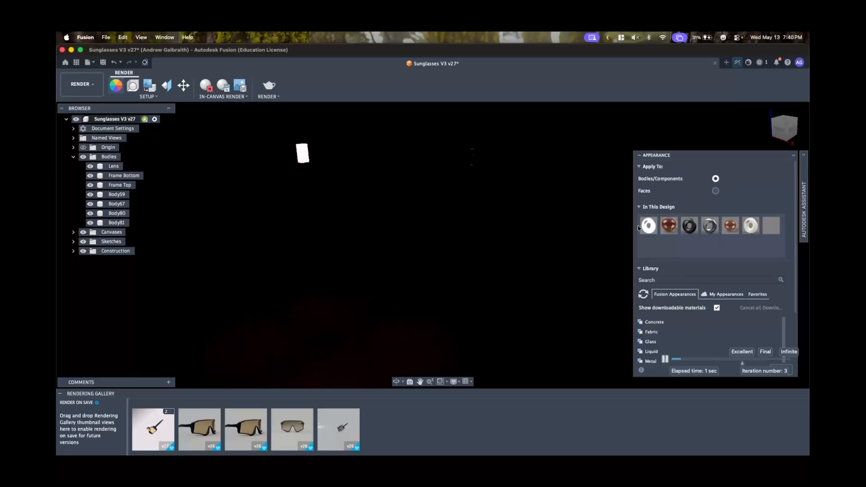
- Examine how the brighter box lights the sunglasses from closer in, and stop the in-canvas render
left_click(482, 164)
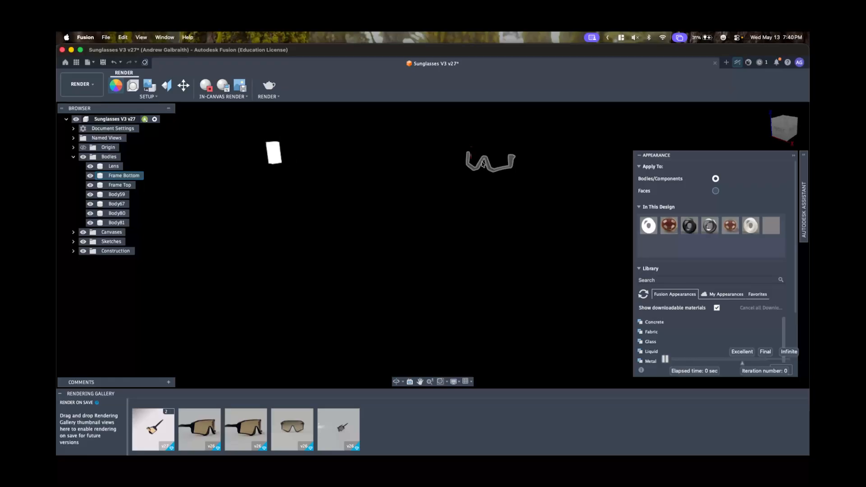
scroll(482, 164, "up", 2)
middle_click_drag(481, 199, 466, 225)
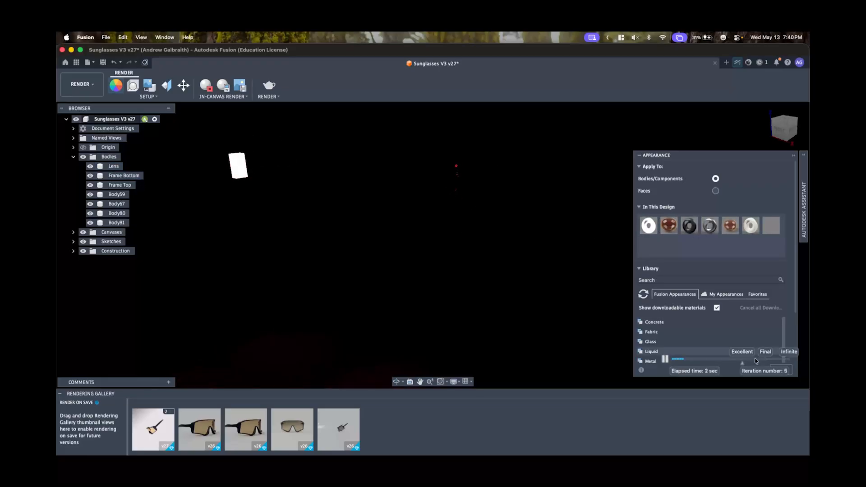
left_click(215, 90)
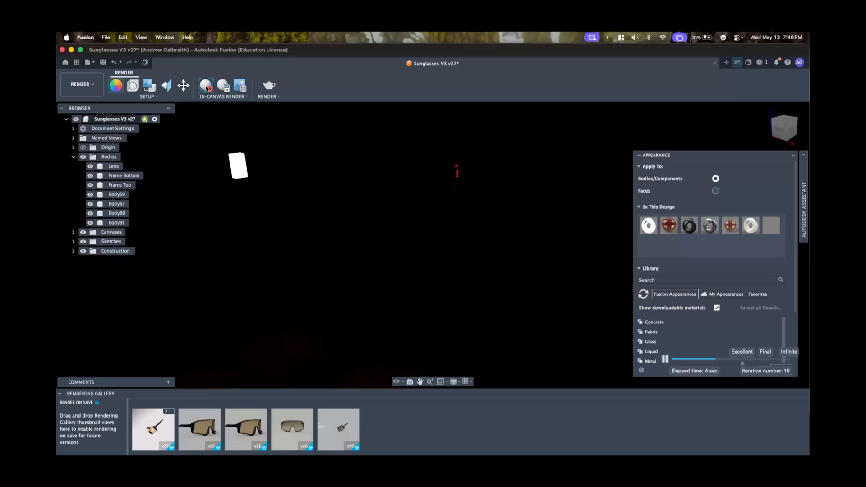
- In the Design workspace, scale the glowing box non-uniformly into a large, thin upright panel, using a factor of about 7.575 for its last stretch
left_click(86, 85)
left_click(83, 107)
scroll(342, 152, "up", 3)
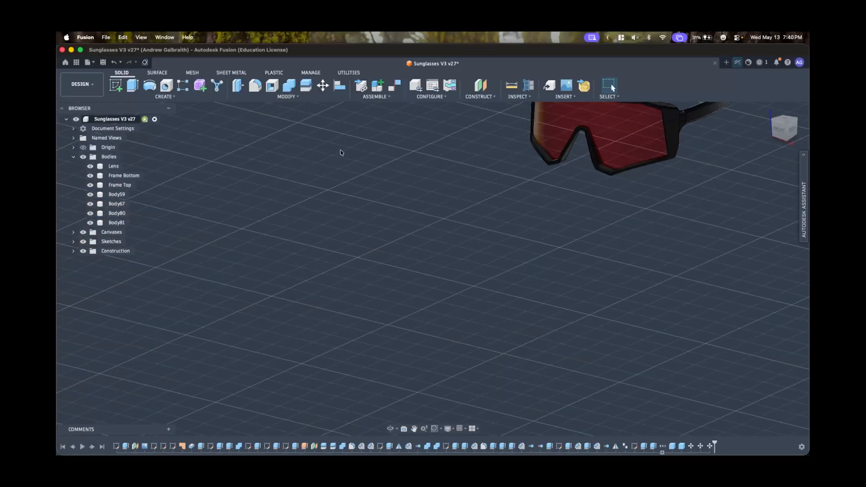
scroll(342, 153, "down", 5)
middle_click_drag(342, 153, 385, 241)
scroll(384, 232, "down", 5)
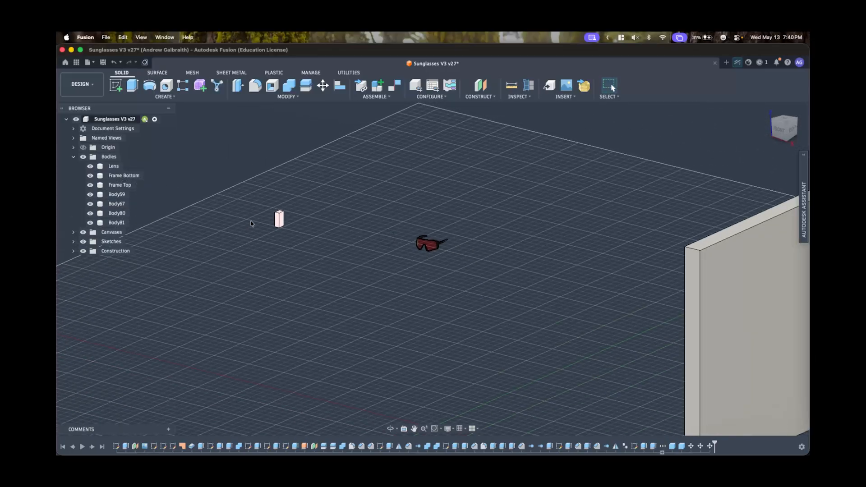
scroll(251, 224, "down", 2)
left_click(288, 96)
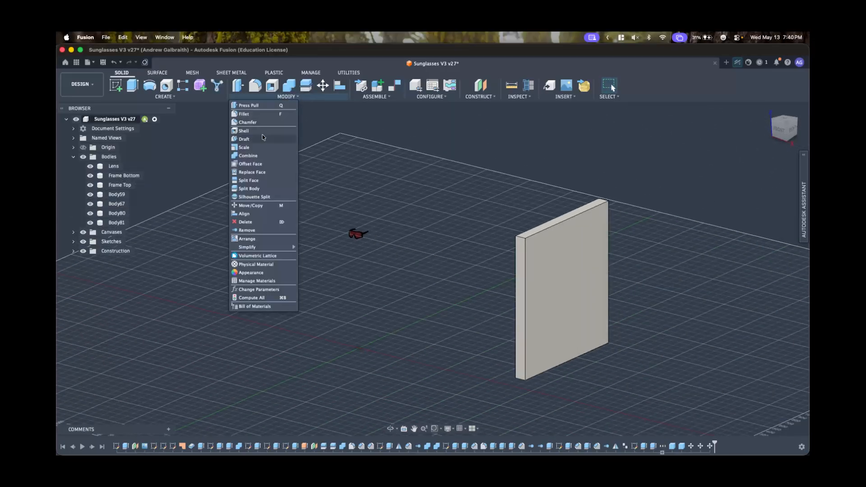
left_click(264, 138)
left_click(264, 219)
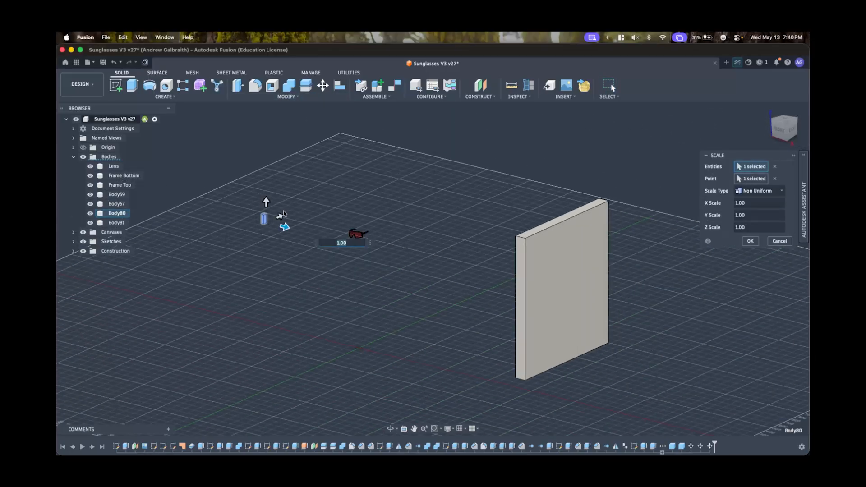
mouse_move(267, 201)
left_mouse_down()
mouse_move(266, 161)
mouse_move(267, 202)
mouse_move(267, 189)
mouse_move(290, 199)
mouse_move(276, 191)
left_mouse_up()
left_click(750, 241)
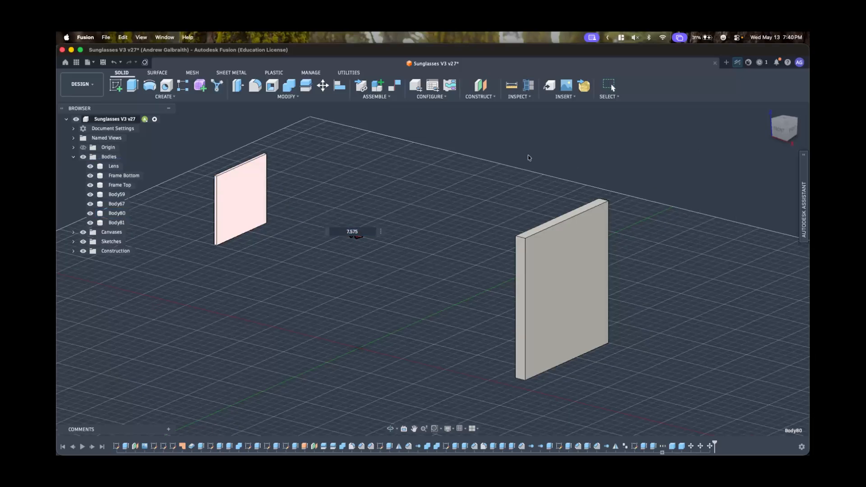
- Move the enlarged light panel away from the sunglasses by about -566 mm in X and -433 mm in Z
left_click(322, 85)
left_click(251, 189)
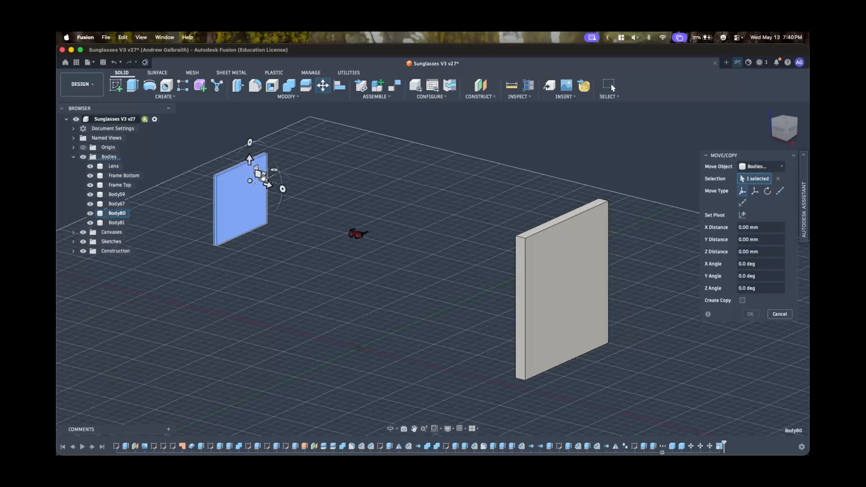
left_click_drag(259, 174, 185, 181)
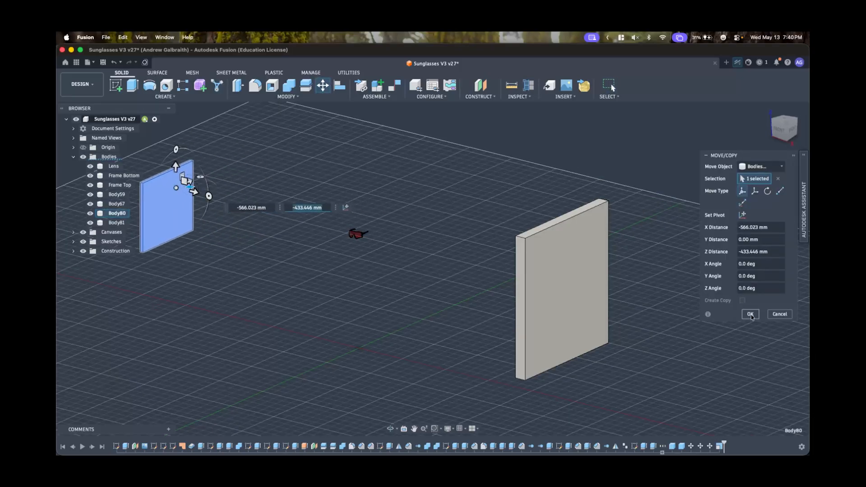
left_click(749, 314)
middle_click_drag(315, 165, 392, 169)
- Switch to Preview to study the lighting in the Techno-Runner.jpg reference photo, and return to the Fusion model
mouse_move(60, 205)
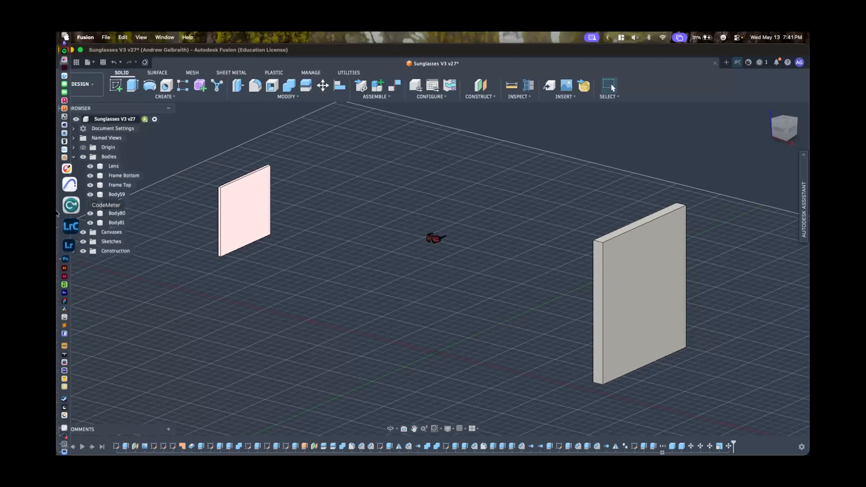
left_click(71, 432)
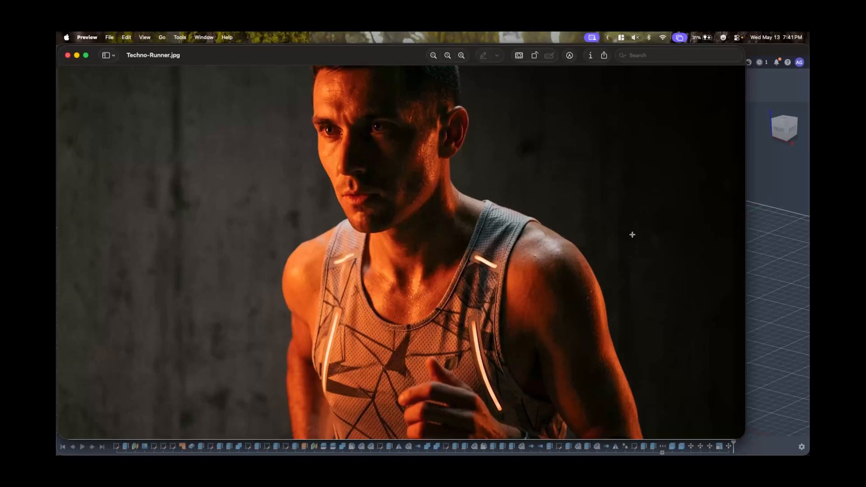
left_click(765, 207)
- Switch to the Render workspace, open the scene settings and set the environment brightness to 112.82 lx
left_click(102, 89)
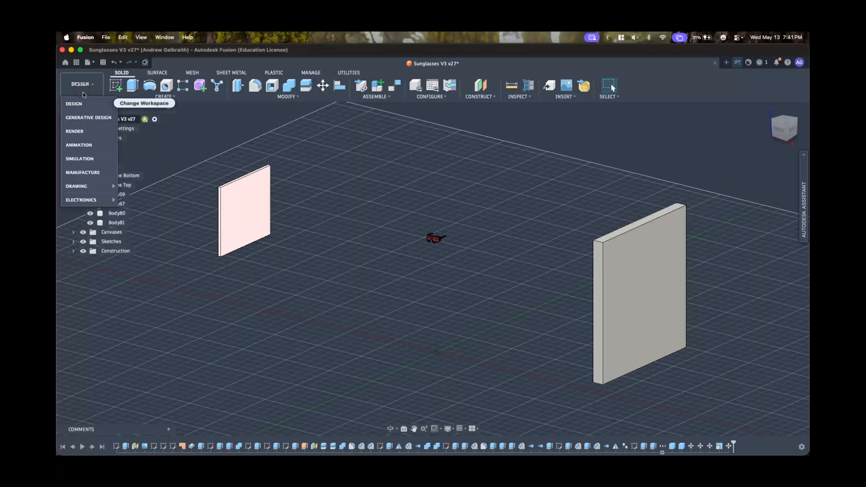
left_click(94, 132)
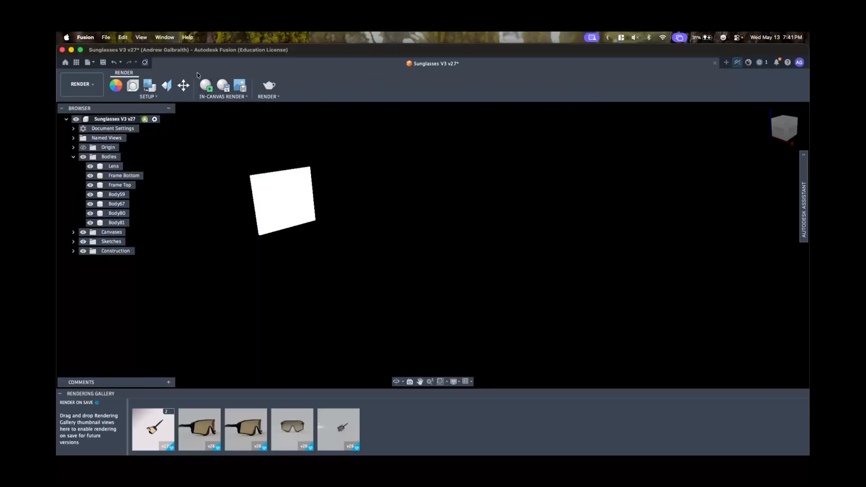
left_click(132, 85)
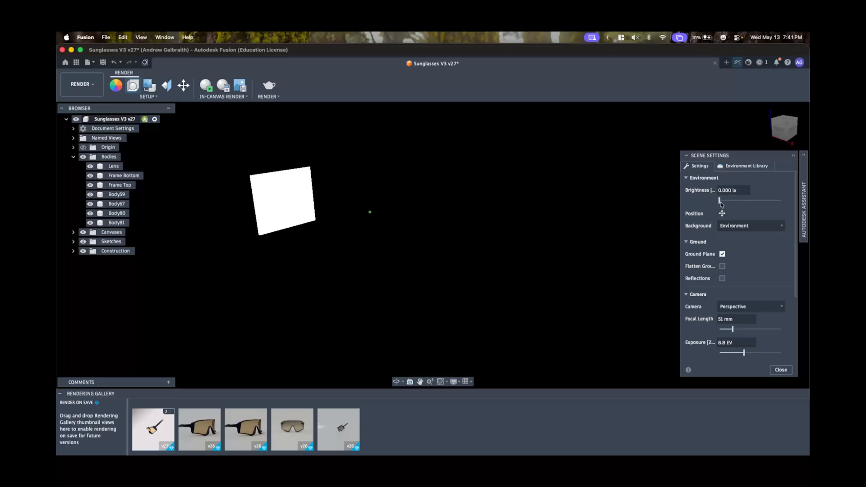
left_click_drag(720, 204, 722, 203)
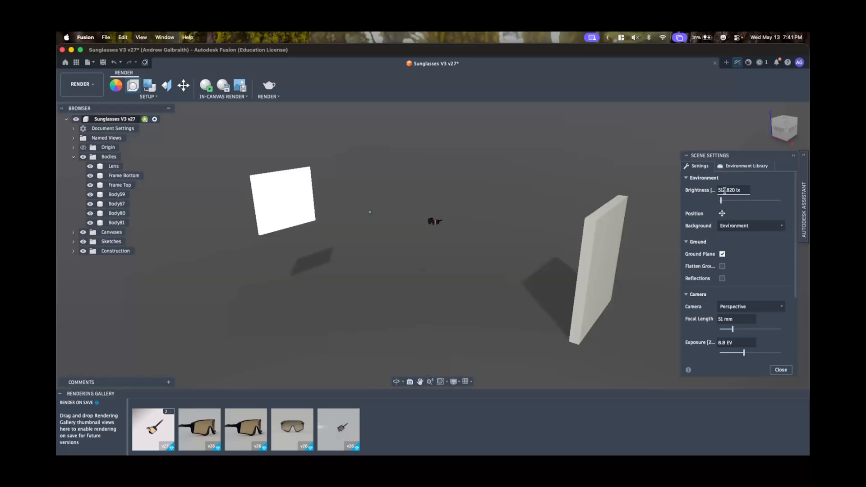
key("BackSpace")
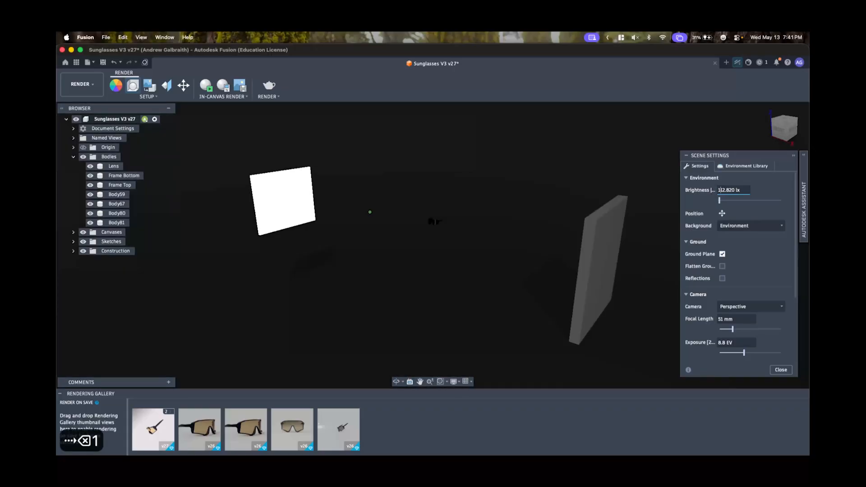
- Apply the Grid Light environment from the Fusion Library to the scene
left_click(746, 166)
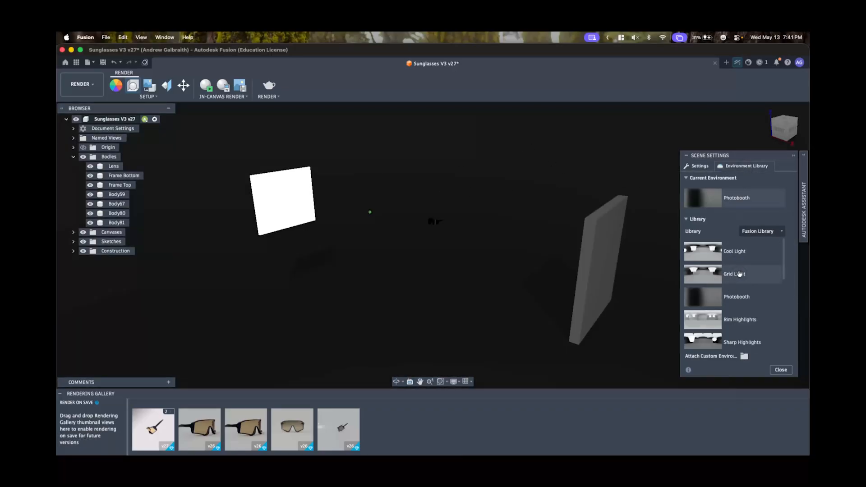
left_click_drag(740, 273, 619, 266)
scroll(453, 220, "up", 5)
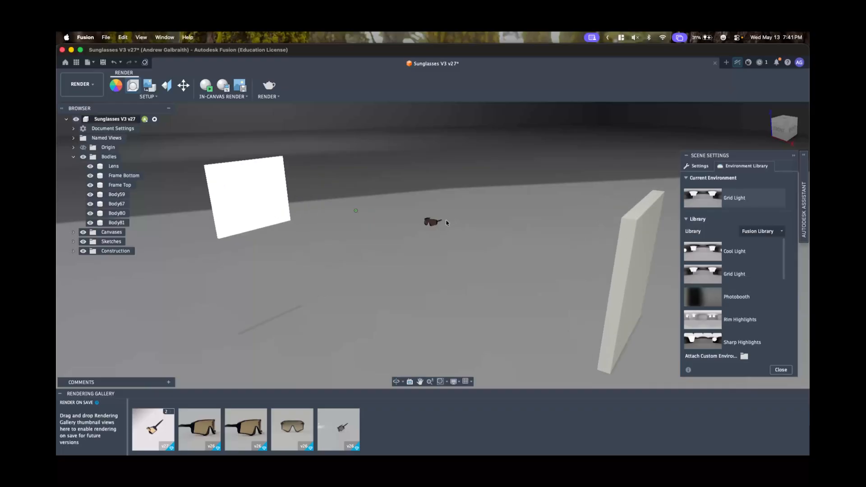
- Try environment brightness values of 100, 400, 300 and 200 lx with the Grid Light environment
left_click(696, 166)
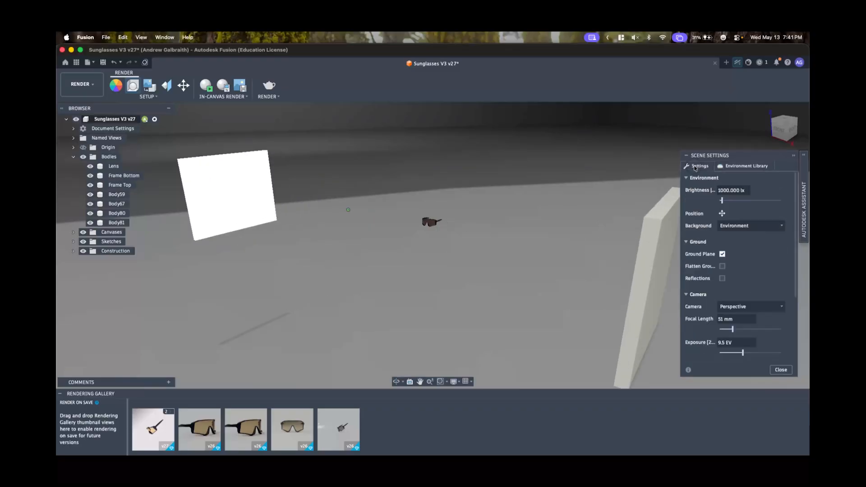
key("BackSpace")
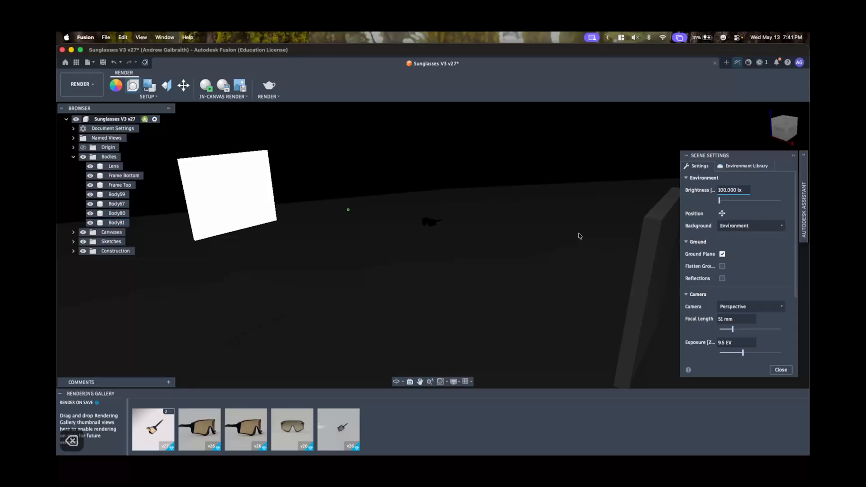
key("BackSpace")
type("4")
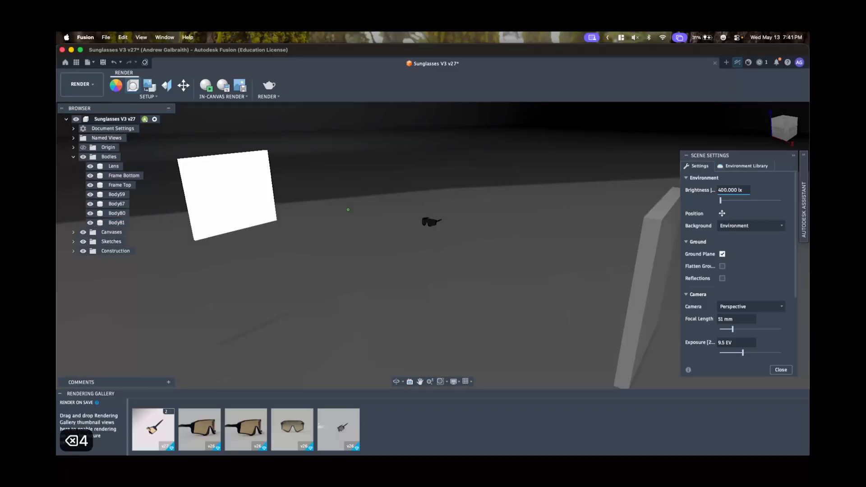
key("BackSpace")
type("3")
key("BackSpace")
type("2")
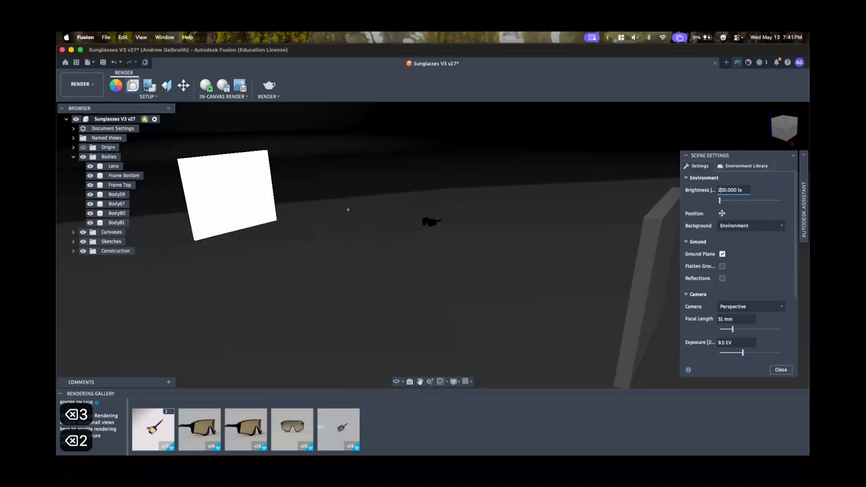
- Frame the sunglasses in a close three-quarter view from above and set the environment brightness to 400 lx
scroll(451, 221, "up", 10)
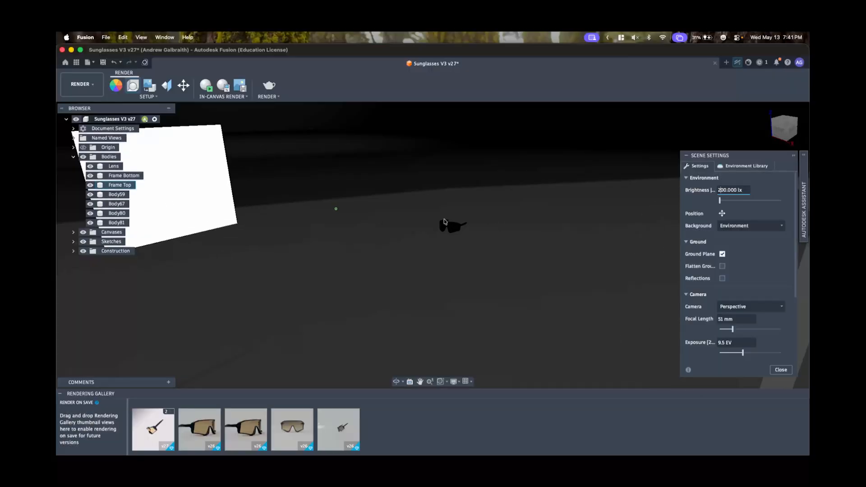
middle_click_drag(467, 219, 461, 258, "shift")
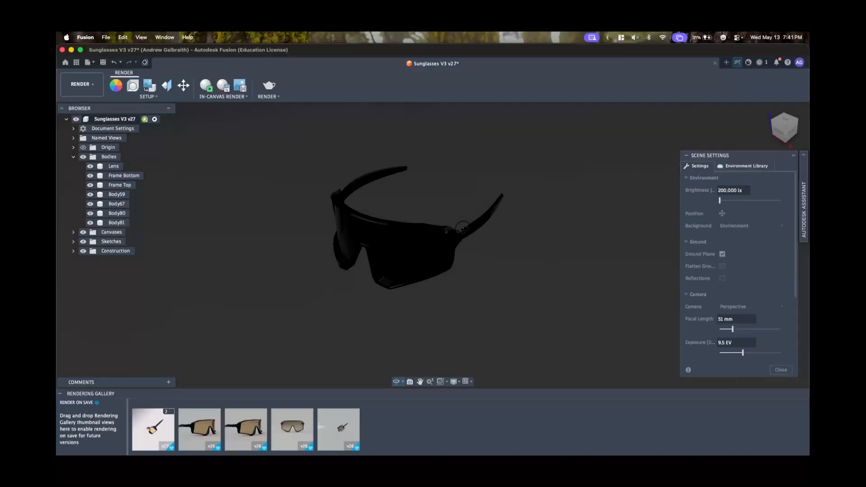
scroll(364, 221, "up", 5)
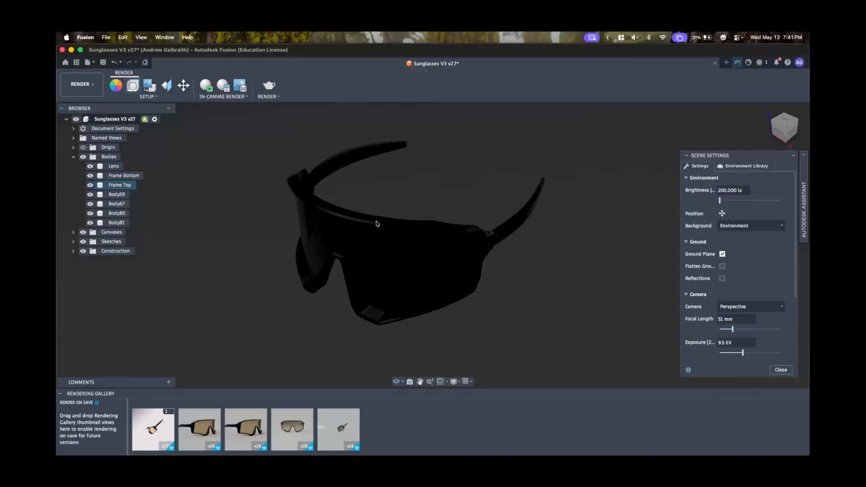
left_click(721, 191)
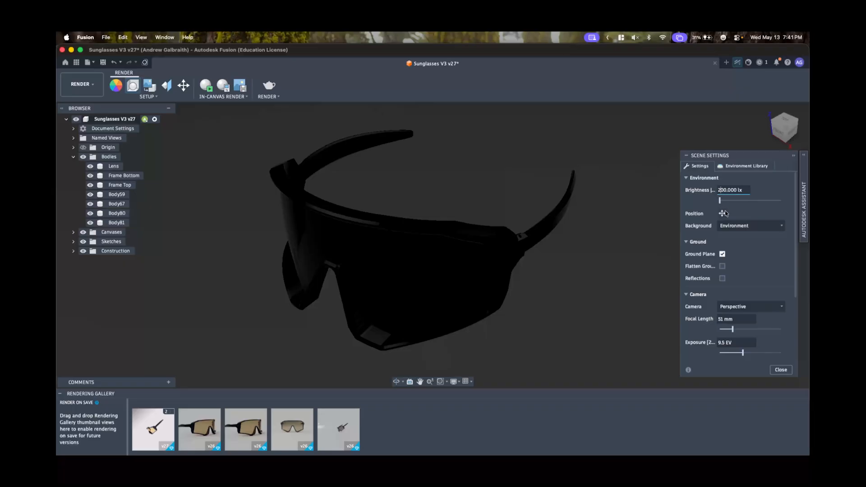
key("BackSpace")
type("4")
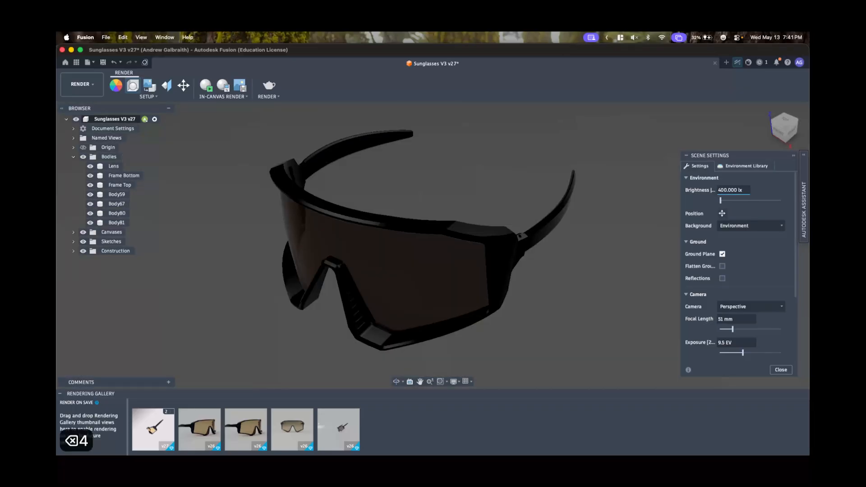
- Start the in-canvas render of the sunglasses and turn off the camera's depth of field
left_click(206, 85)
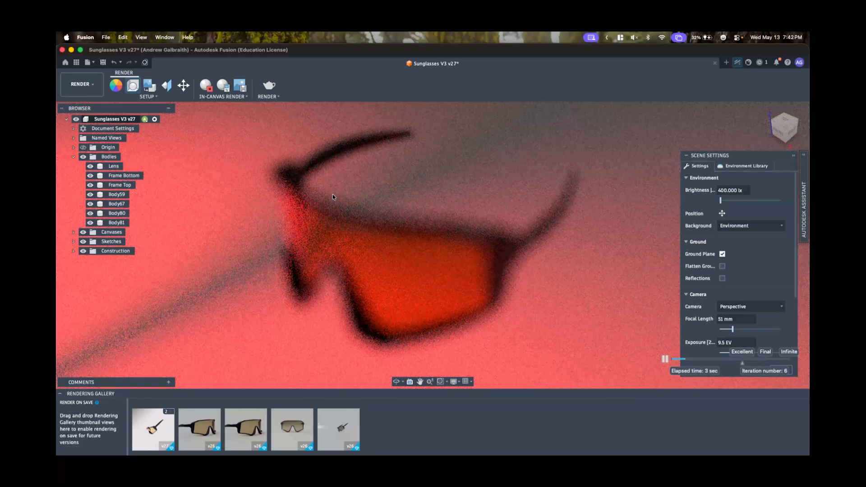
scroll(760, 294, "down", 4)
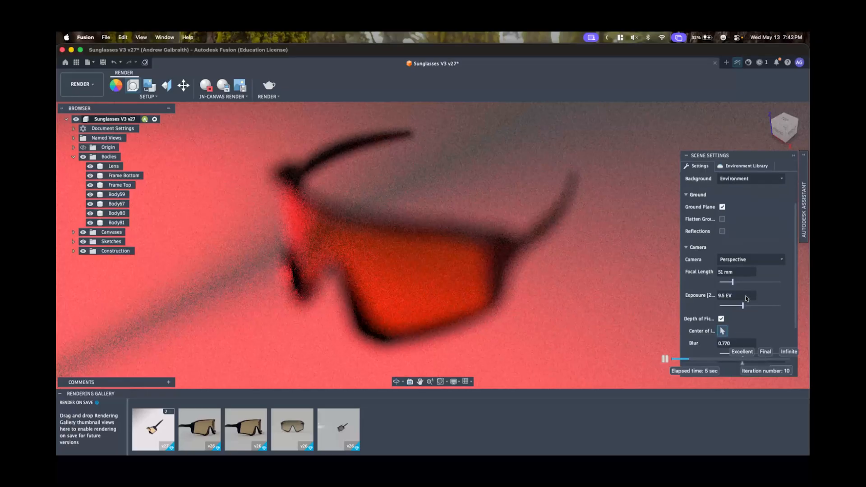
left_click(721, 295)
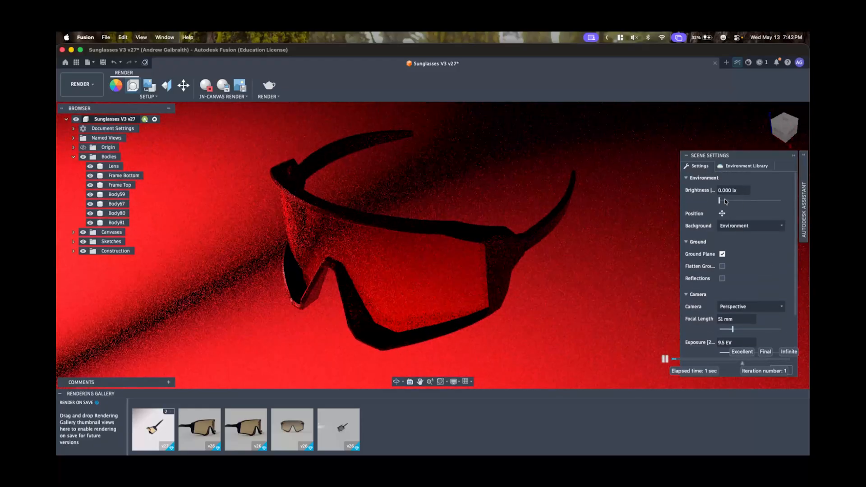
- Try an environment brightness of 369.231 lx with the Grid Light environment
left_click(722, 203)
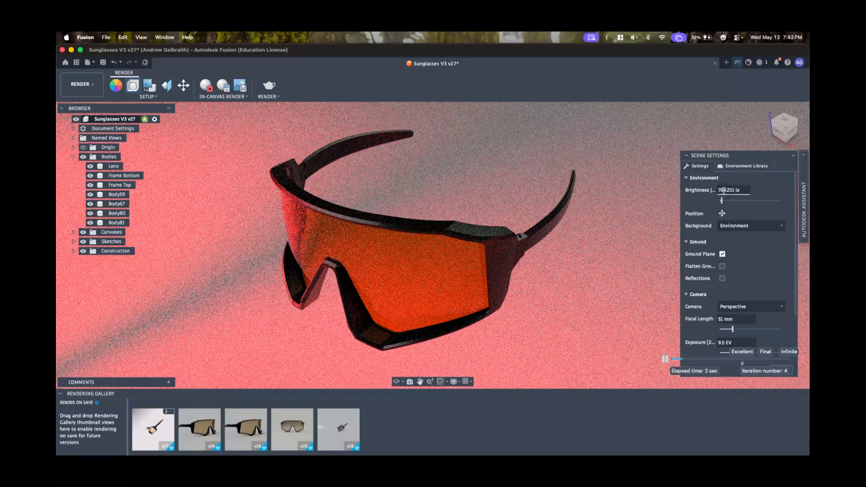
key("Left")
key("BackSpace")
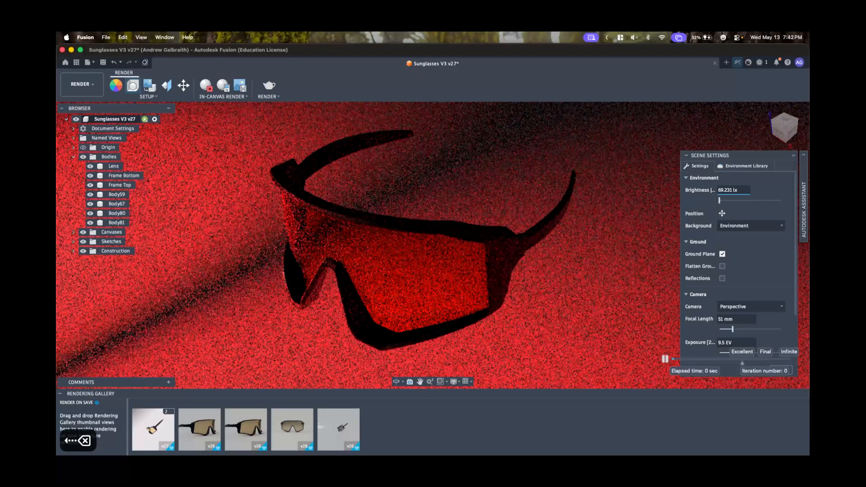
type("3")
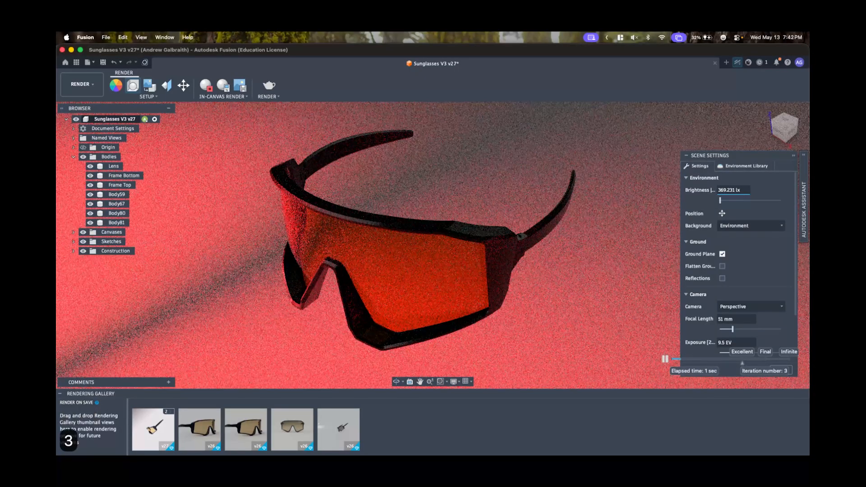
- Reposition the environment by setting its rotation to -127.7 deg around the sunglasses
left_click(720, 214)
scroll(595, 255, "up", 4)
scroll(598, 256, "down", 8)
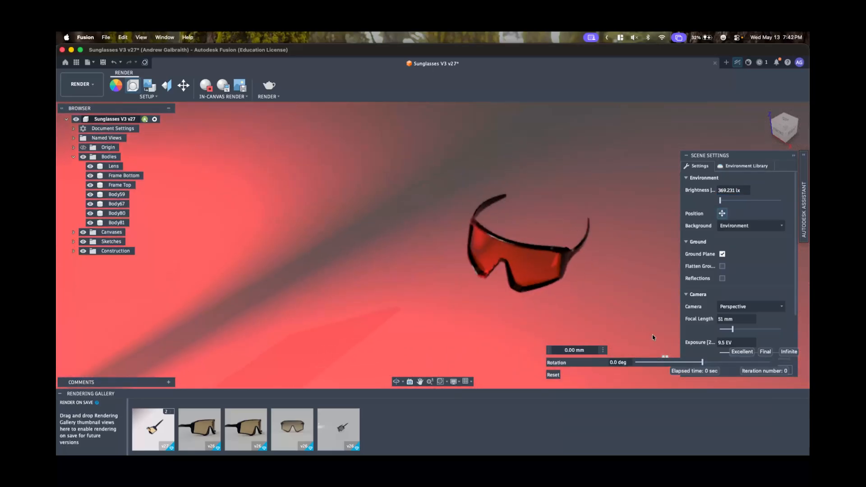
left_click_drag(701, 363, 682, 370)
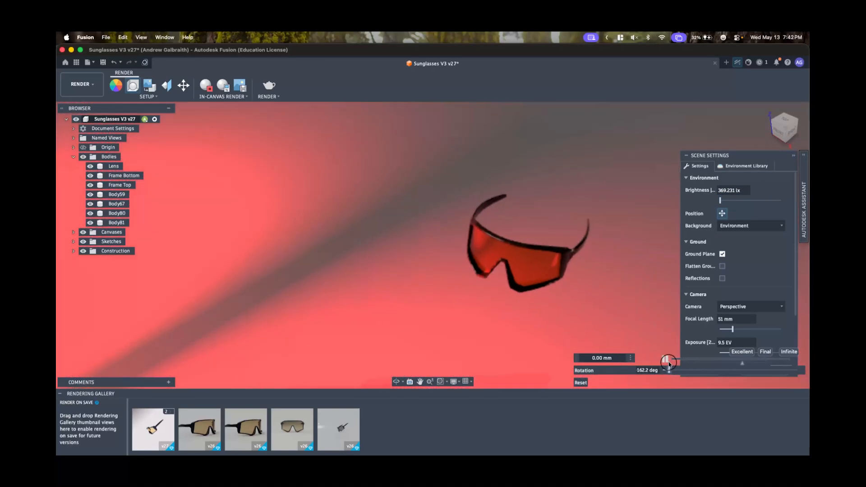
- Download the Skylight environment from the Fusion Library and apply it as the current environment
left_click(746, 166)
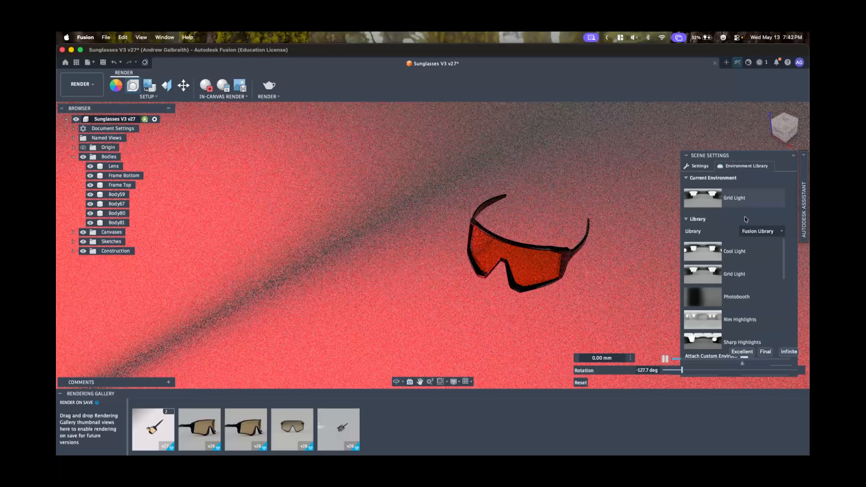
scroll(757, 277, "down", 5)
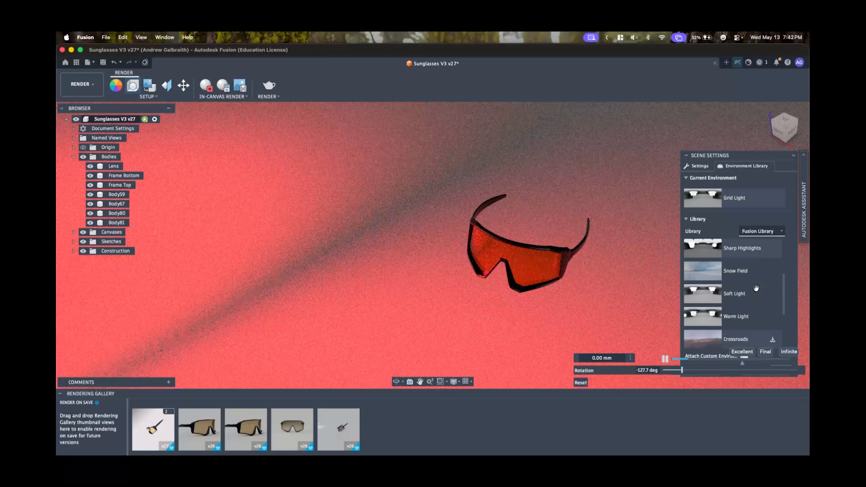
scroll(755, 288, "down", 2)
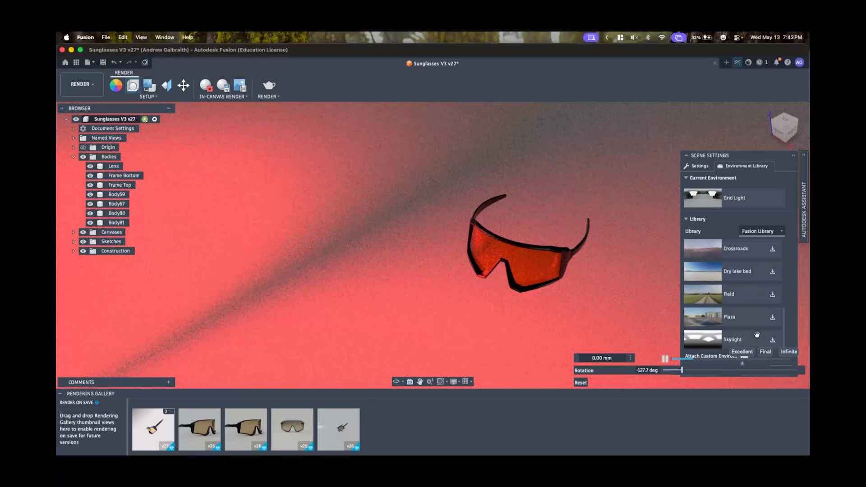
left_click(773, 342)
left_click_drag(748, 342, 708, 198)
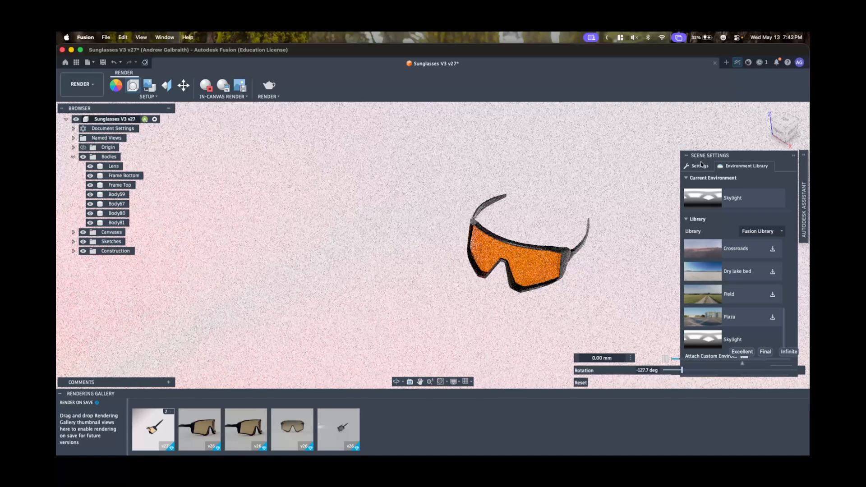
- Reduce the Skylight environment's brightness to 3461.539 lx, judging the effect on a close view of the sunglasses
left_click(700, 165)
left_click(738, 201)
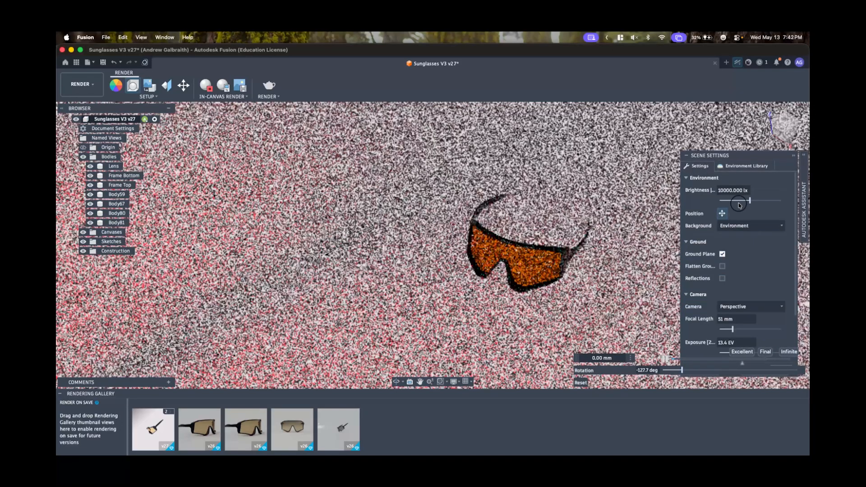
left_click_drag(739, 205, 726, 203)
scroll(574, 253, "up", 5)
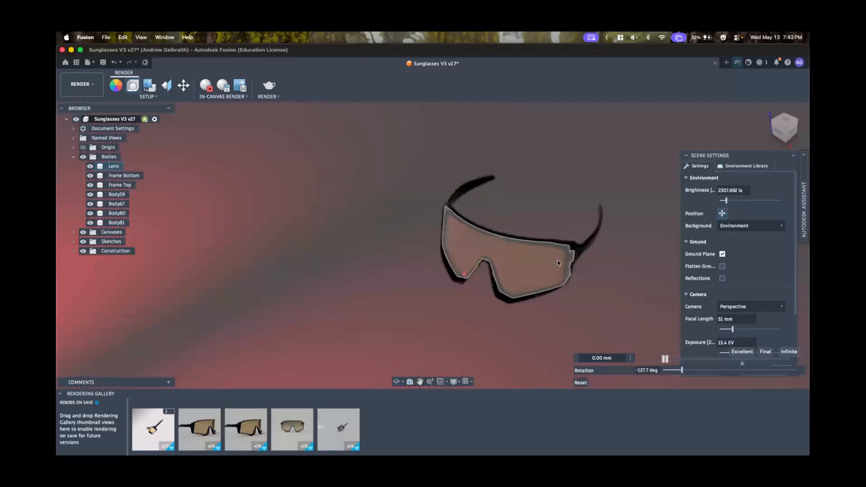
scroll(572, 253, "up", 5)
scroll(571, 251, "down", 5)
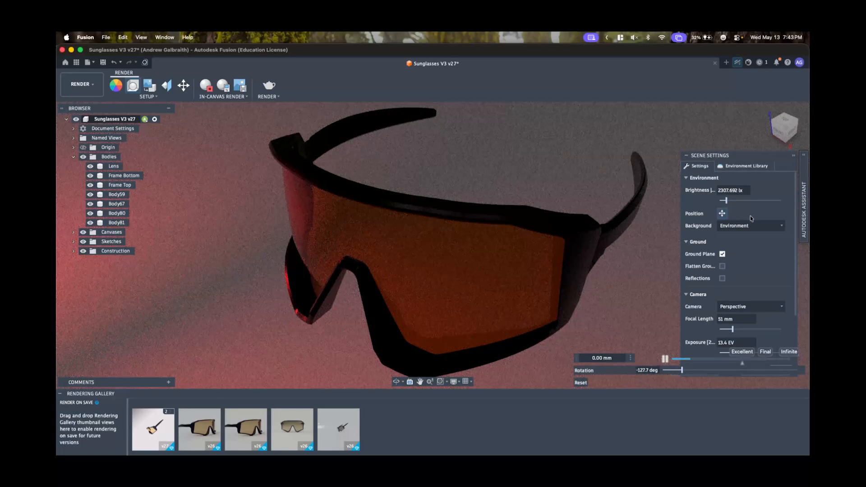
left_click_drag(727, 201, 727, 202)
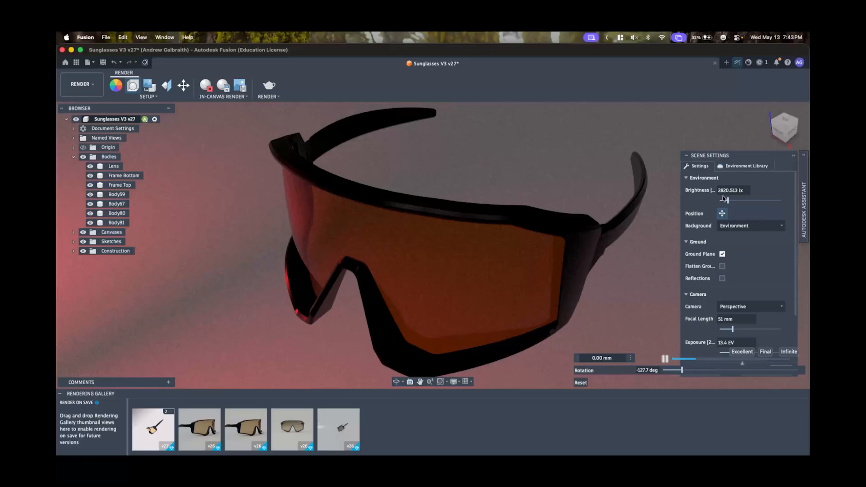
left_click_drag(729, 202, 733, 202)
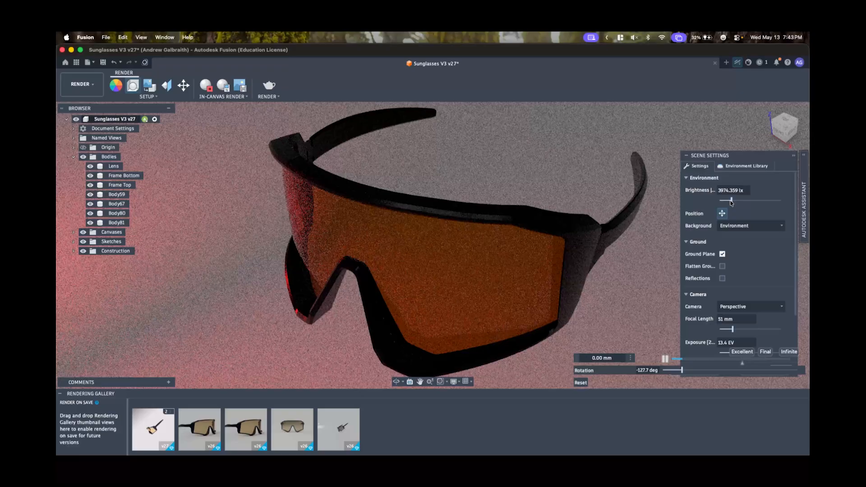
left_click_drag(731, 203, 729, 202)
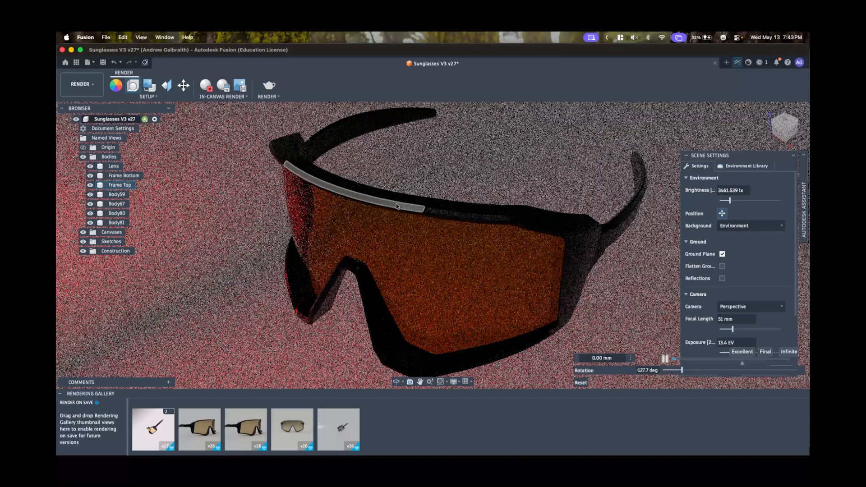
- Set the perspective camera's focal length to 72 mm for a wider framing around the sunglasses
scroll(595, 193, "up", 5)
scroll(594, 193, "down", 10)
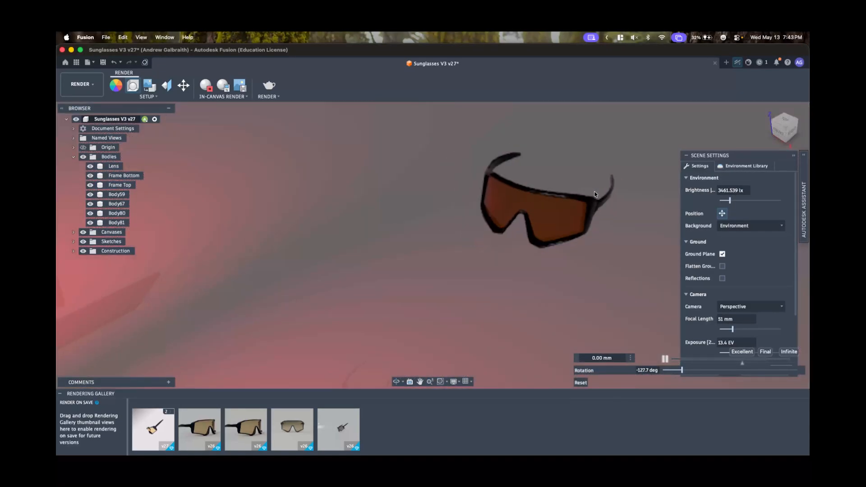
scroll(595, 193, "down", 2)
scroll(784, 293, "down", 2)
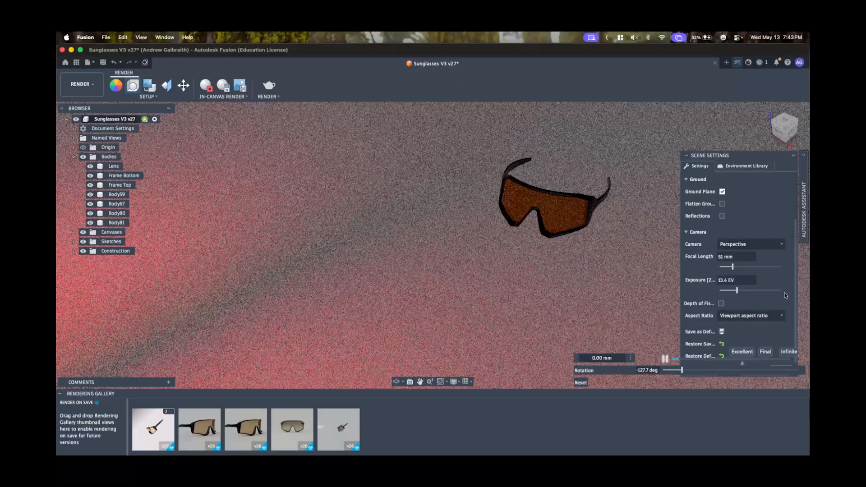
scroll(782, 279, "up", 2)
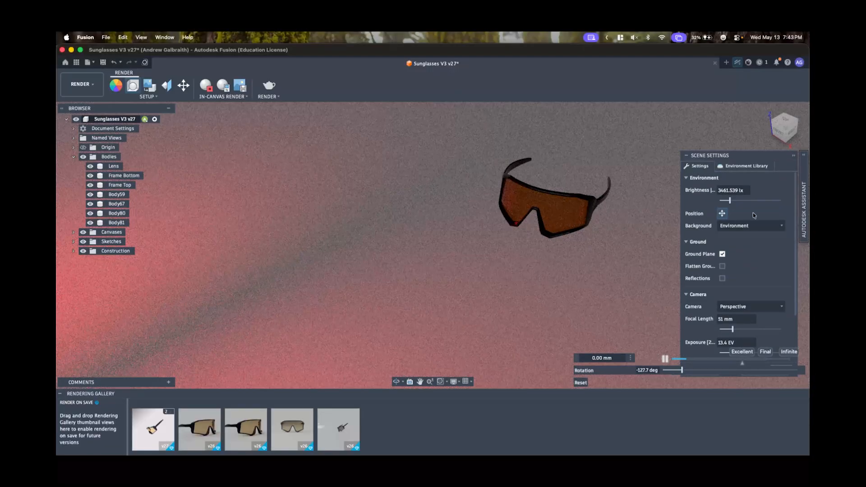
left_click(745, 166)
left_click(699, 166)
scroll(773, 248, "down", 3)
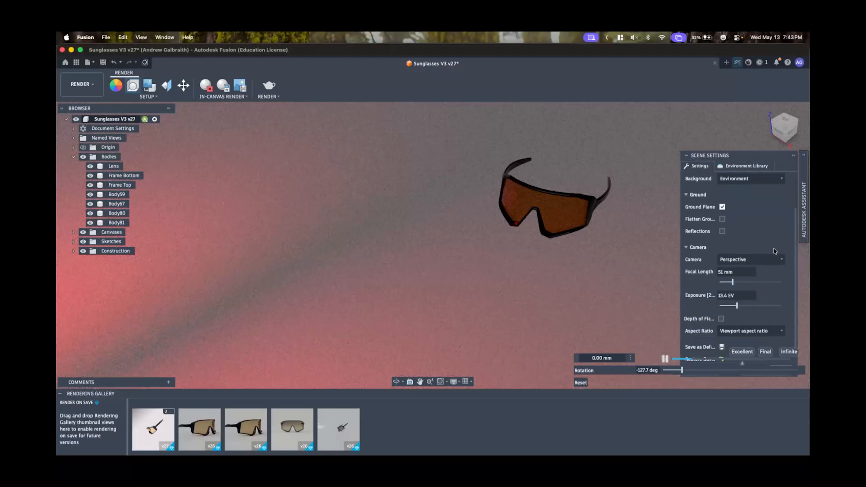
left_click(779, 265)
scroll(783, 267, "up", 1)
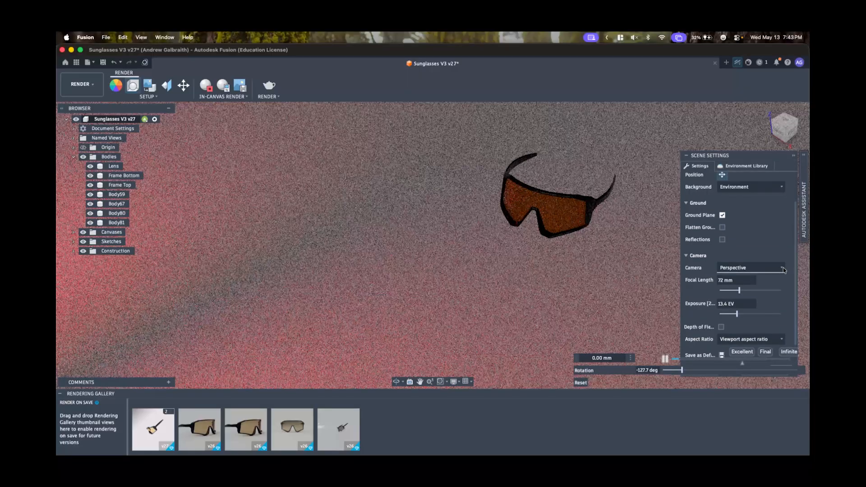
- Set the camera exposure to 13.8 EV in the scene settings
scroll(780, 215, "down", 1)
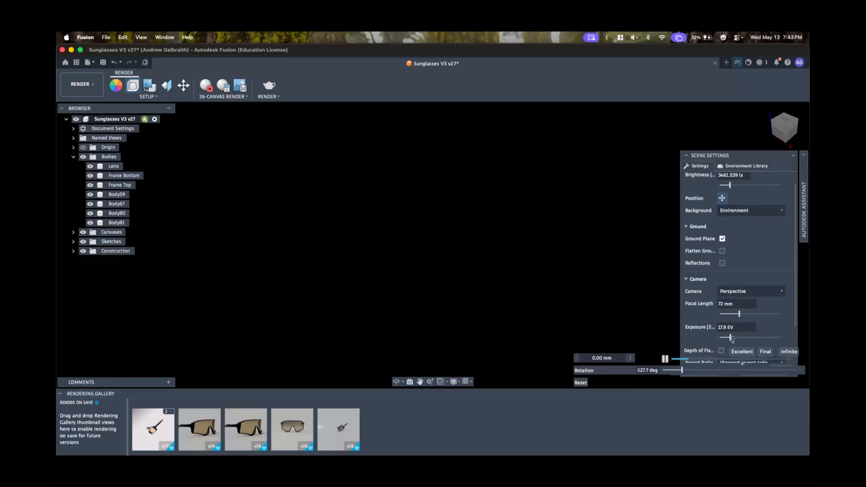
left_click_drag(731, 339, 738, 342)
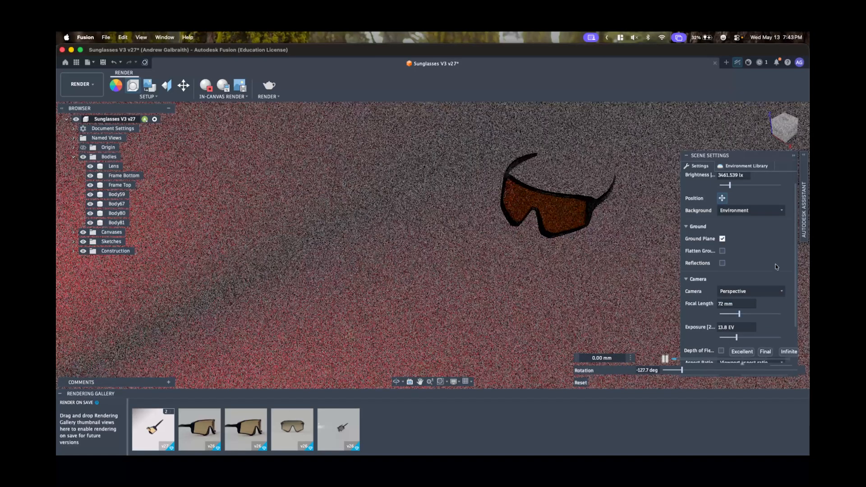
scroll(779, 239, "down", 2)
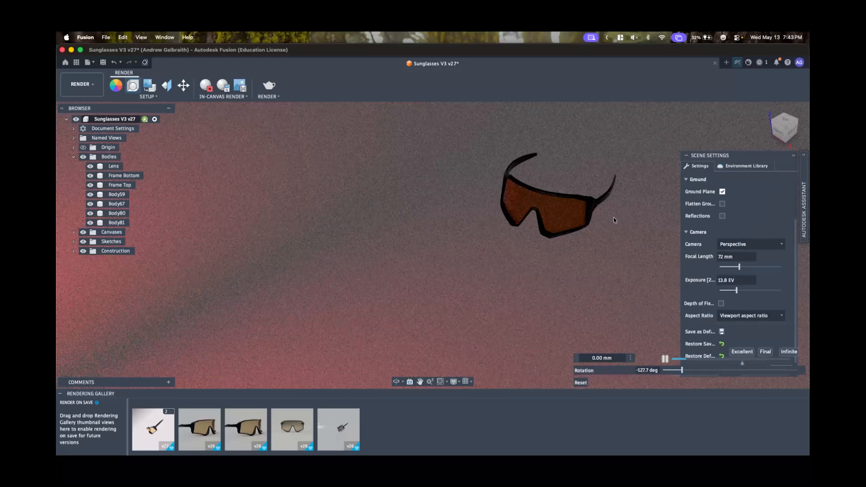
- Orbit to a low, near-front view of the sunglasses and examine the red panel's reflection on the lens
scroll(582, 239, "down", 3)
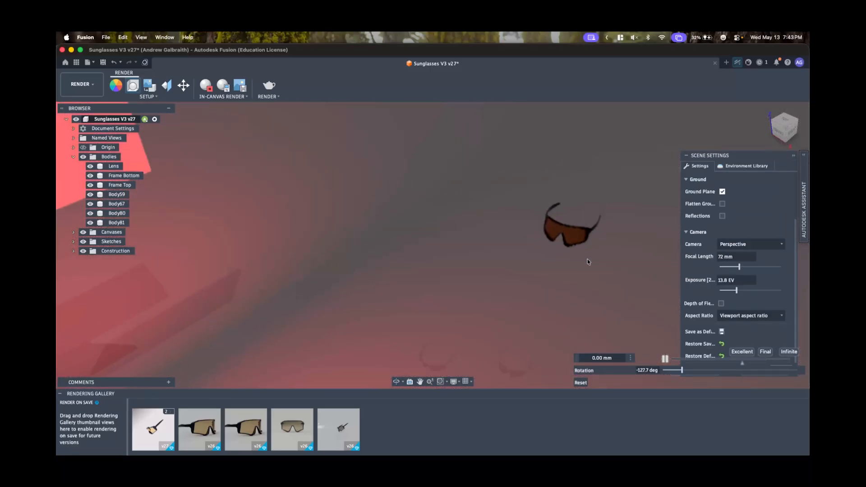
mouse_move(588, 261)
middle_mouse_down("shift")
mouse_move(529, 367)
mouse_move(529, 347)
mouse_move(495, 310)
middle_mouse_up("shift")
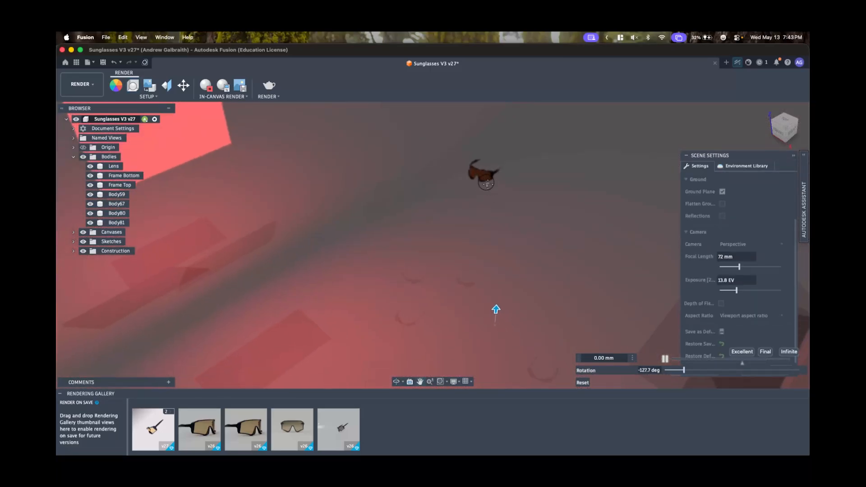
middle_click_drag(486, 184, 486, 221, "shift")
scroll(496, 178, "up", 5)
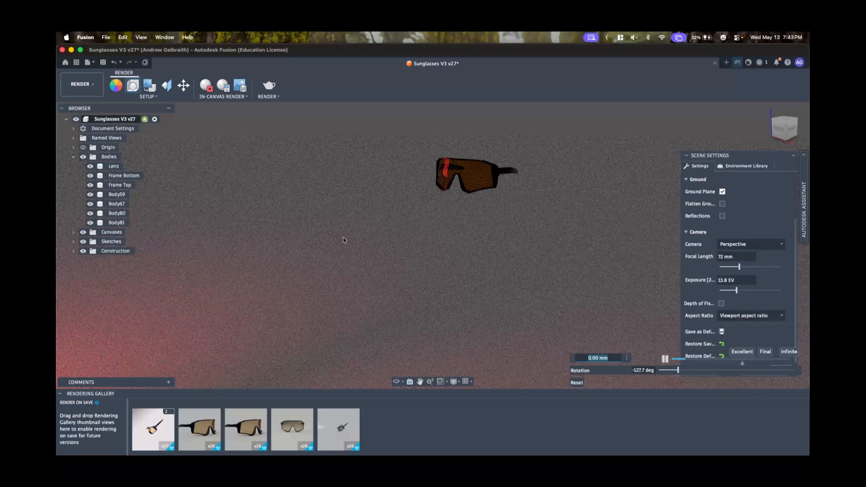
left_click(443, 163)
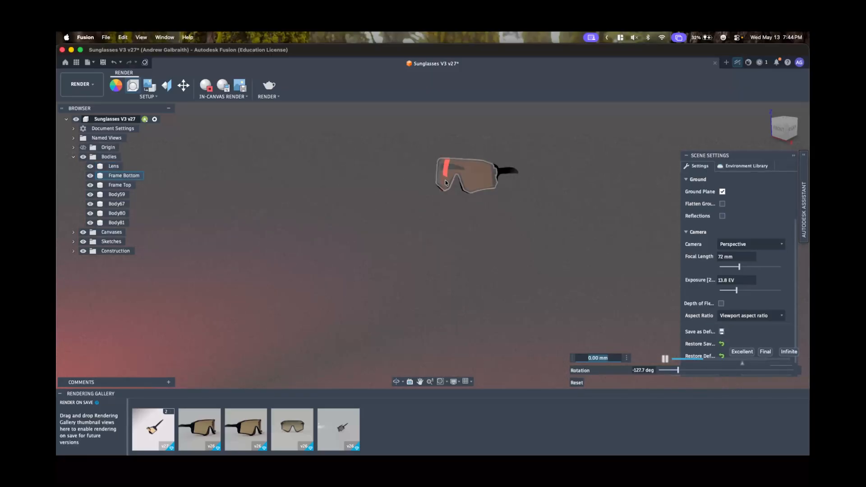
left_click(196, 204)
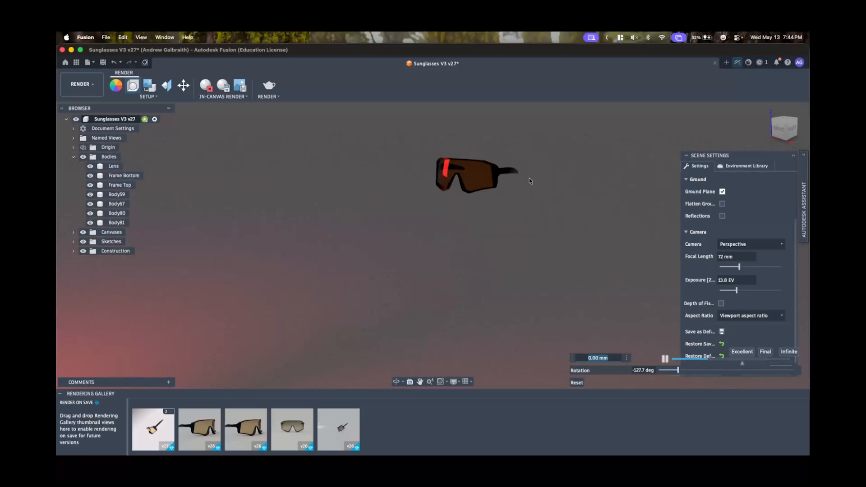
left_click(466, 168)
left_click(626, 177)
- Edit the LED (Red) appearance in this design and shift its color to orange, RGB 196, 99, 38
left_click(117, 87)
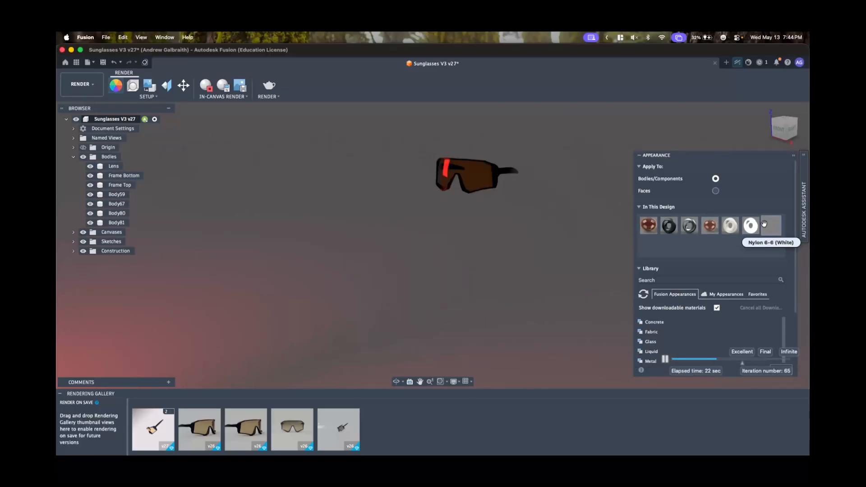
right_click(758, 233)
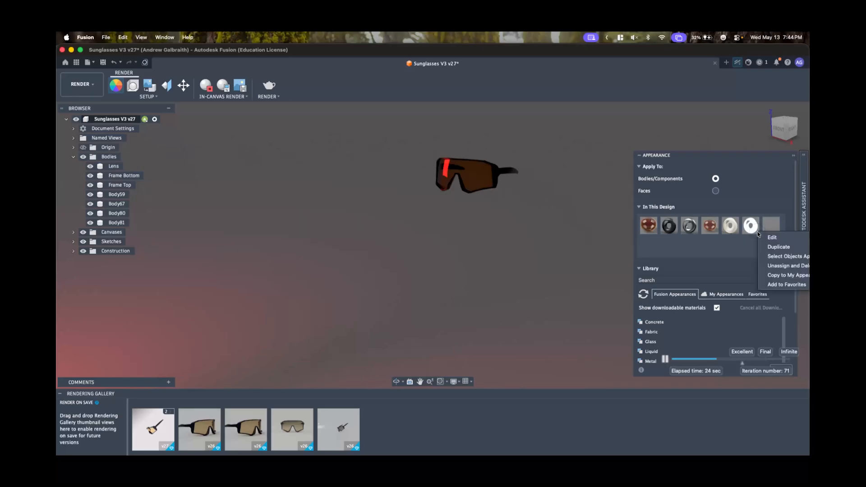
left_click(771, 237)
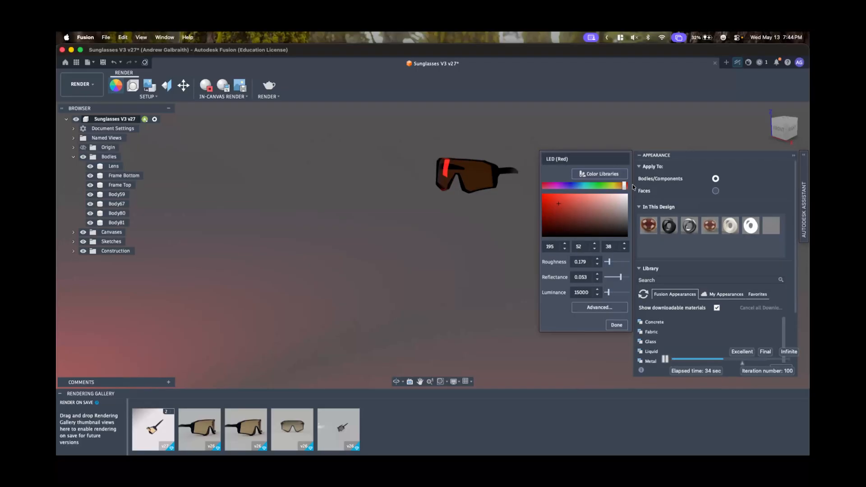
left_click_drag(624, 188, 620, 188)
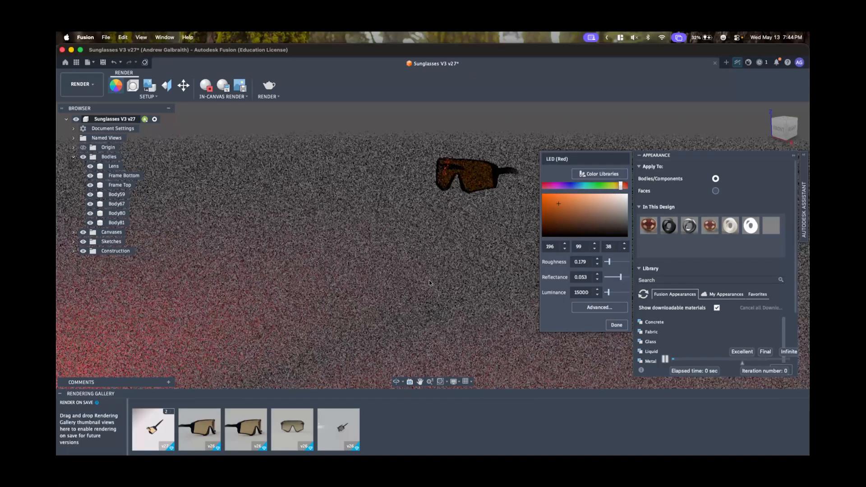
- Switch to PureRef to show the runner photo over the canvas, and bring the sunglasses onto the runner's face
mouse_move(57, 378)
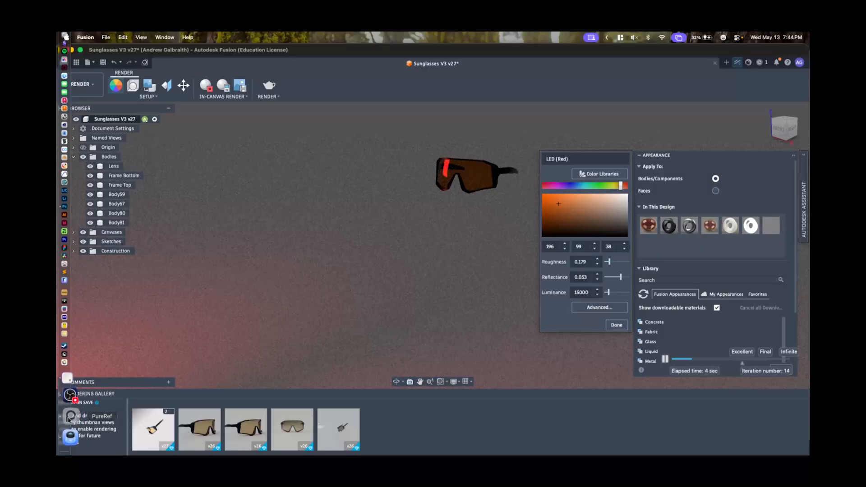
left_click(72, 419)
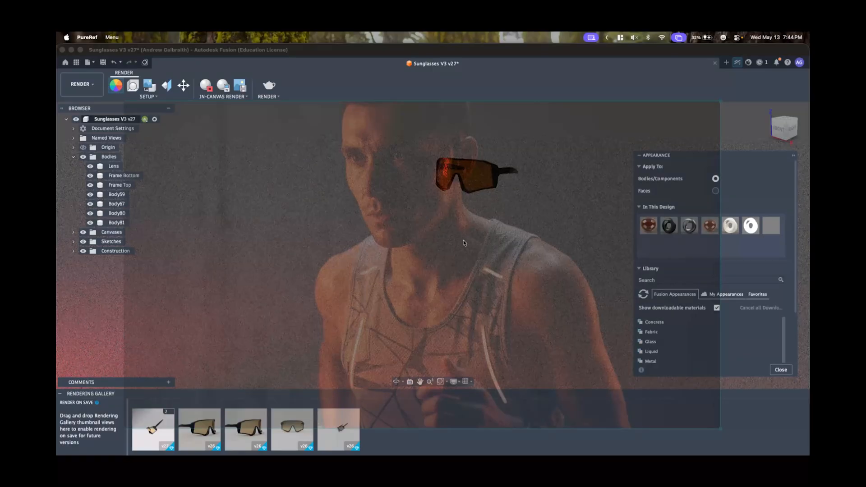
middle_click_drag(479, 232, 393, 226)
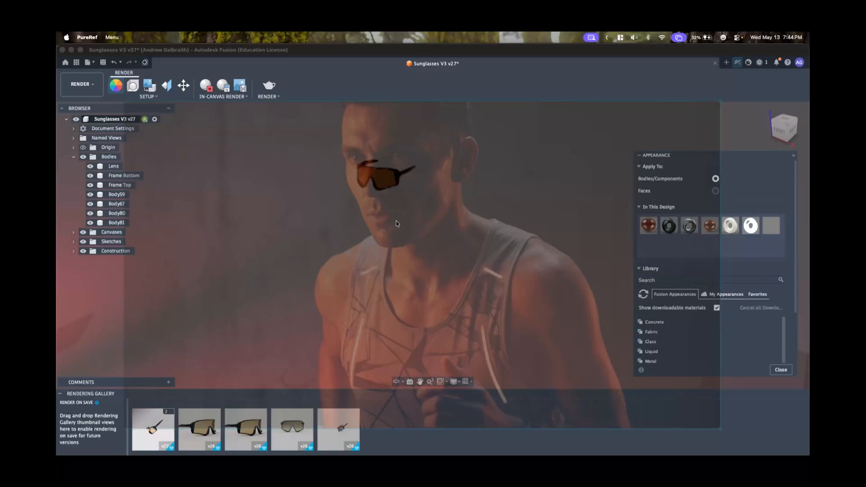
scroll(396, 223, "up", 5)
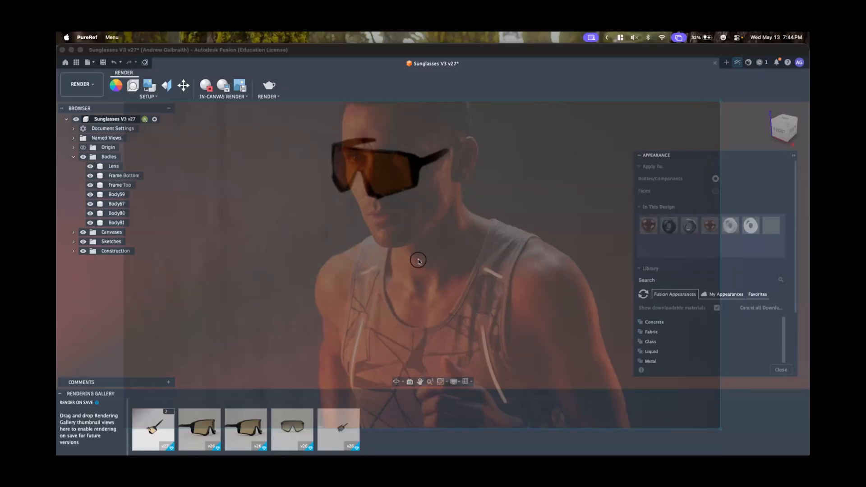
middle_click_drag(418, 259, 423, 254)
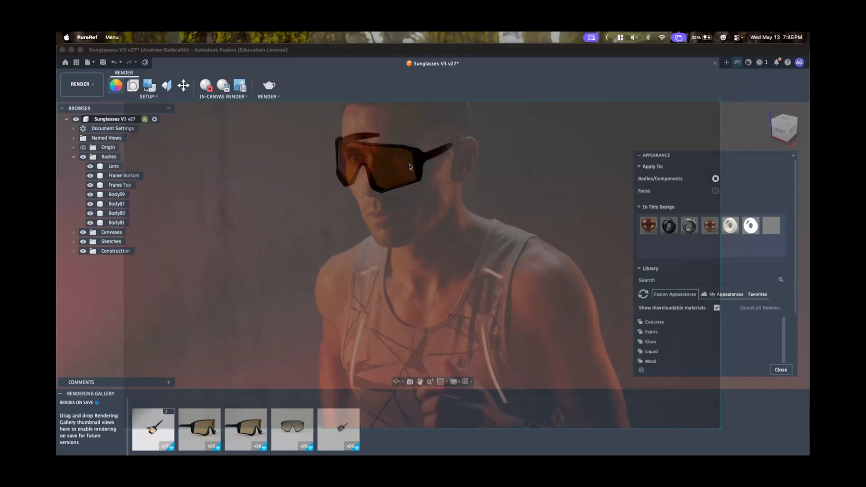
- Orbit and scale the sunglasses view to match the runner's head angle and face size in the overlay photo
middle_click_drag(441, 206, 518, 342)
scroll(478, 245, "up", 8)
scroll(516, 310, "down", 4)
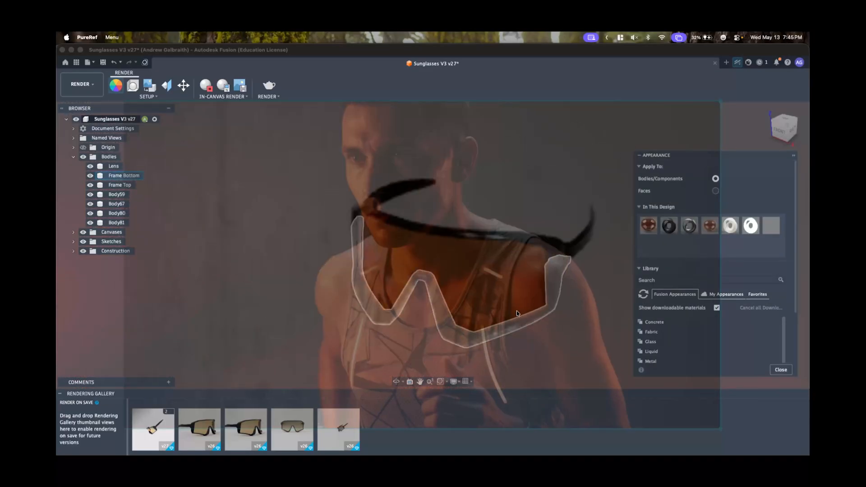
scroll(480, 274, "up", 3)
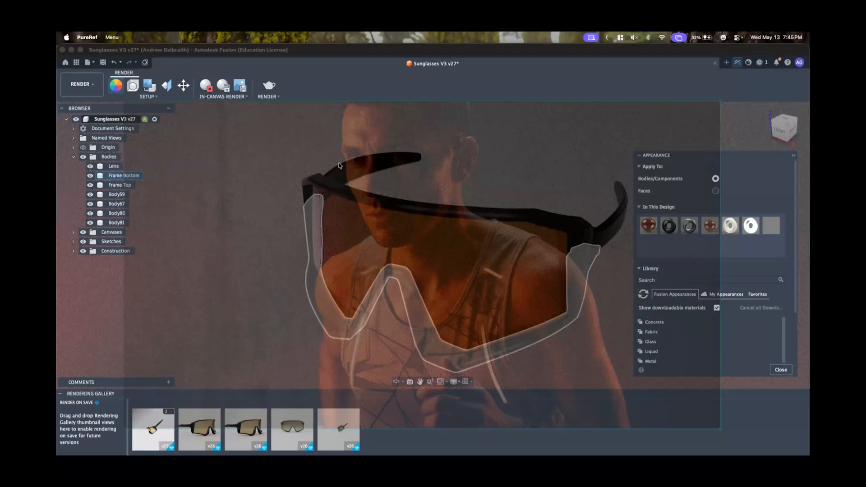
middle_click_drag(334, 166, 411, 140, "shift")
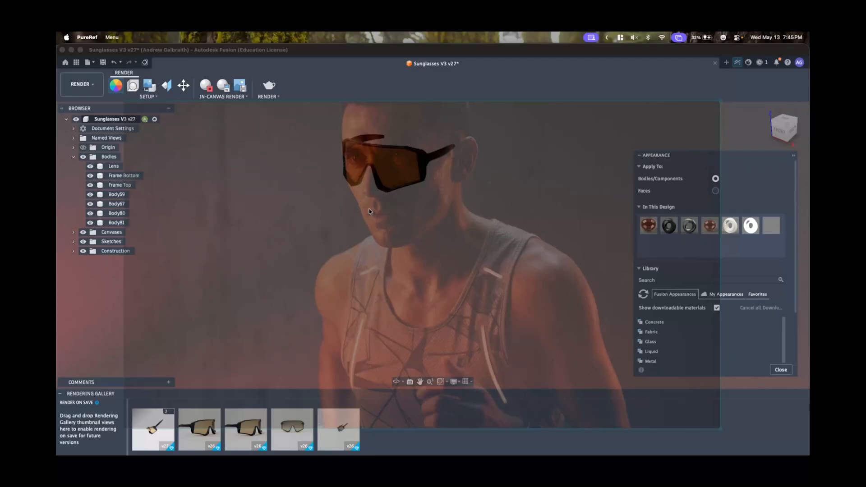
- Hide the PureRef overlay to examine the bare render, and show the runner photo again
mouse_move(58, 239)
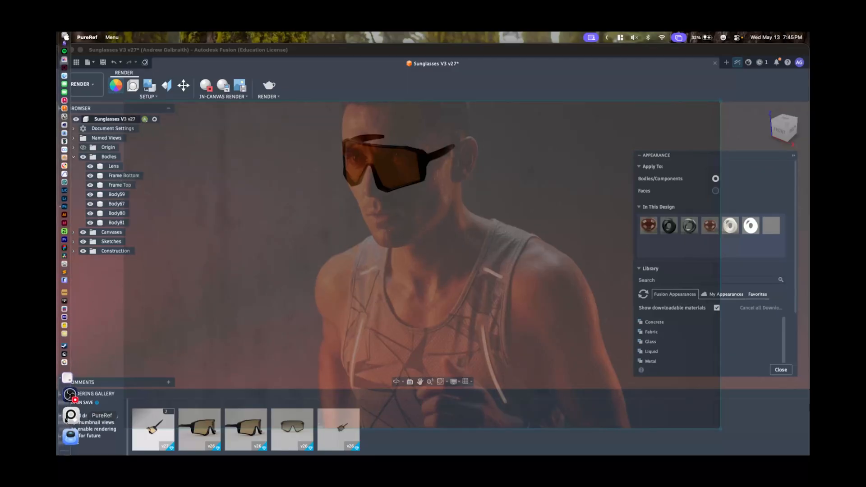
right_click(71, 415)
left_click(115, 436)
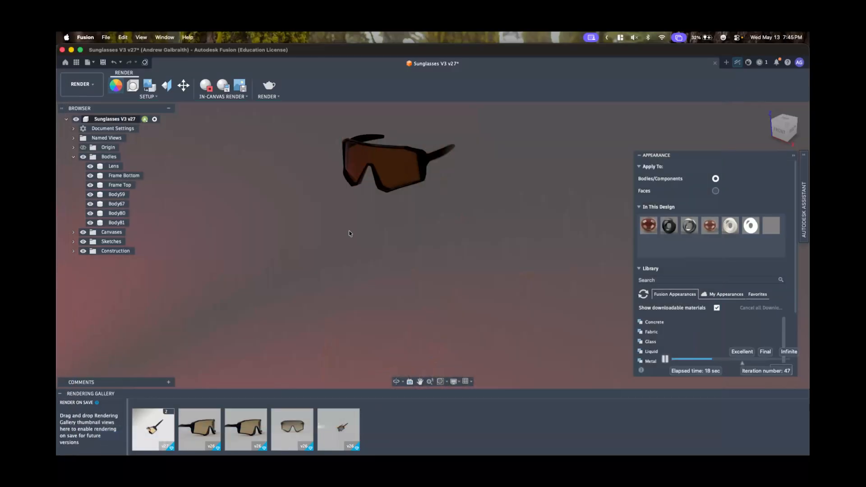
right_click(730, 226)
mouse_move(58, 270)
right_click(68, 416)
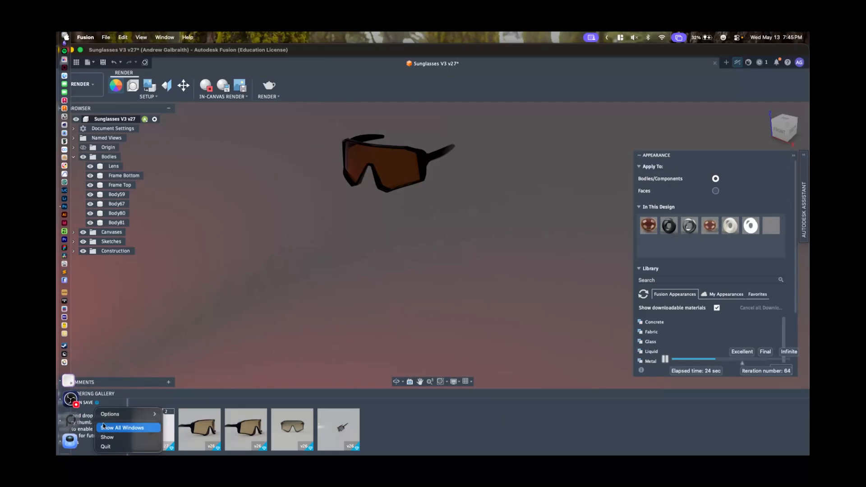
left_click(107, 437)
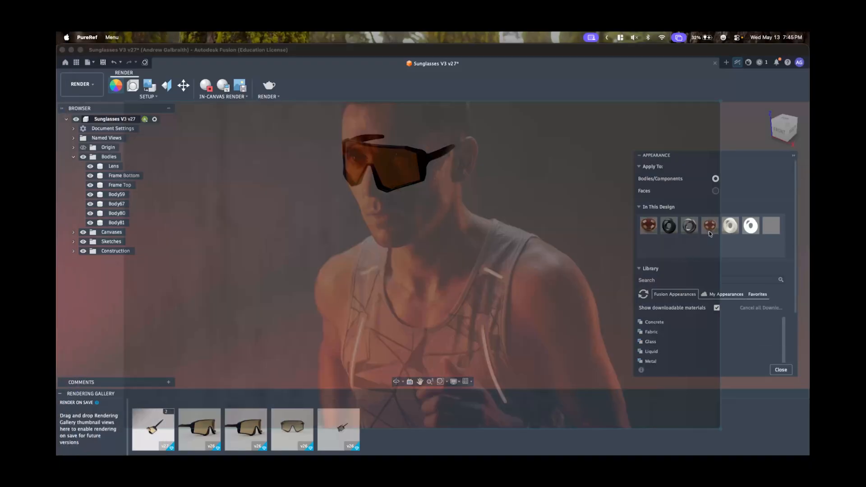
- Edit the LED (Red) appearance in this design and set its color to a brighter orange, RGB 215, 99, 31
right_click(738, 227)
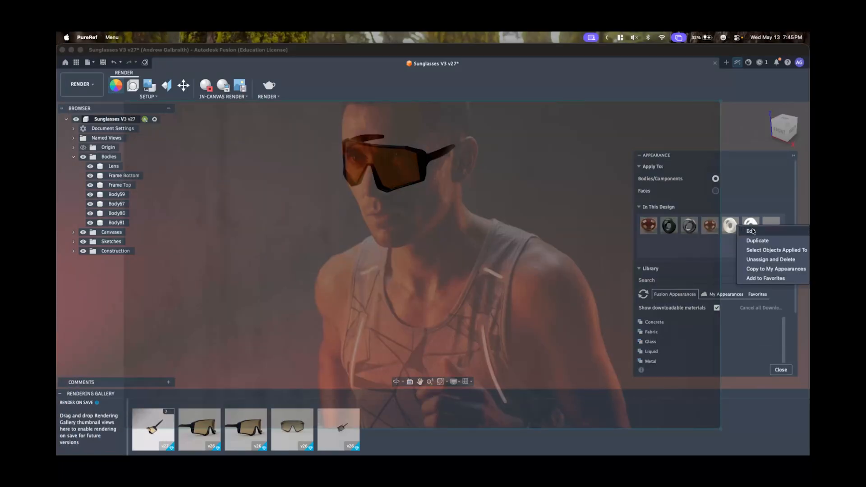
left_click(762, 210)
right_click(756, 229)
left_click(765, 233)
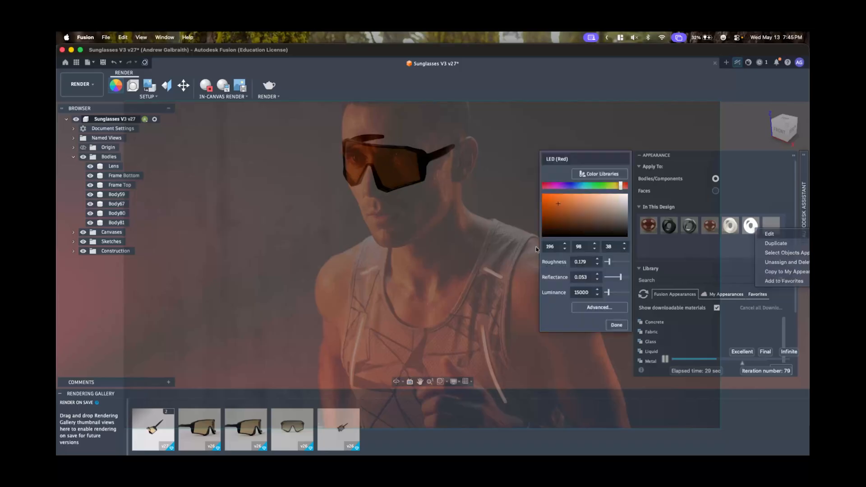
left_click(551, 204)
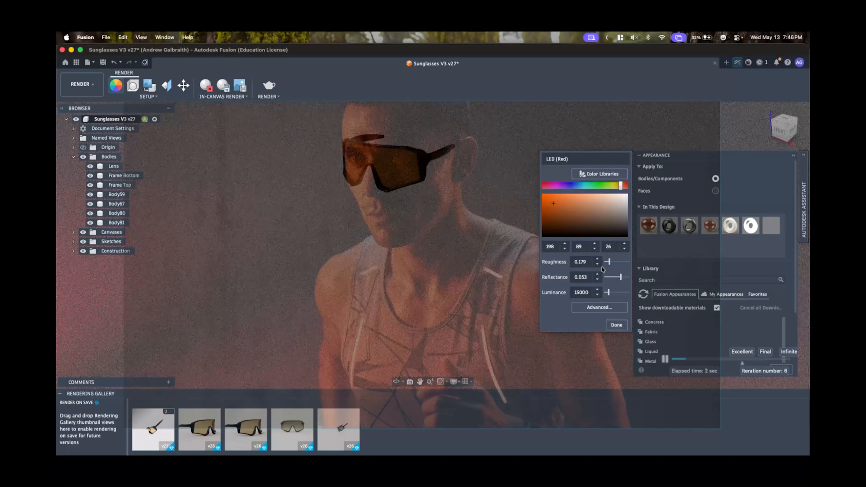
left_click(554, 200)
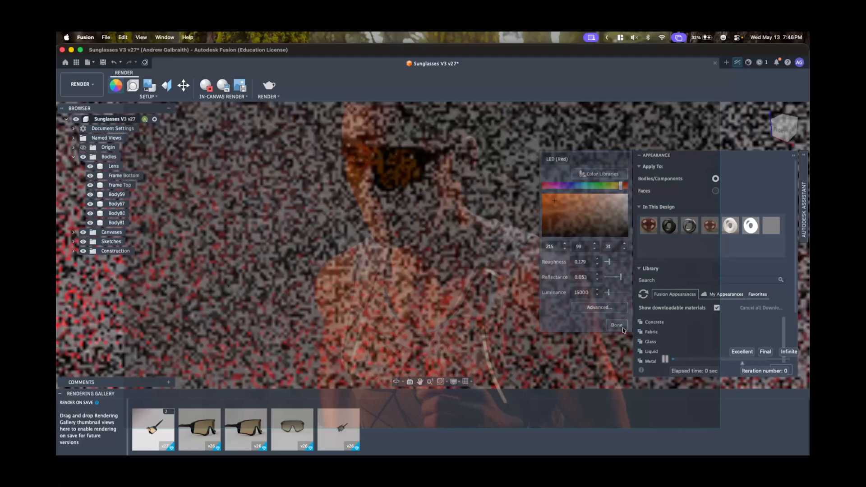
left_click(621, 327)
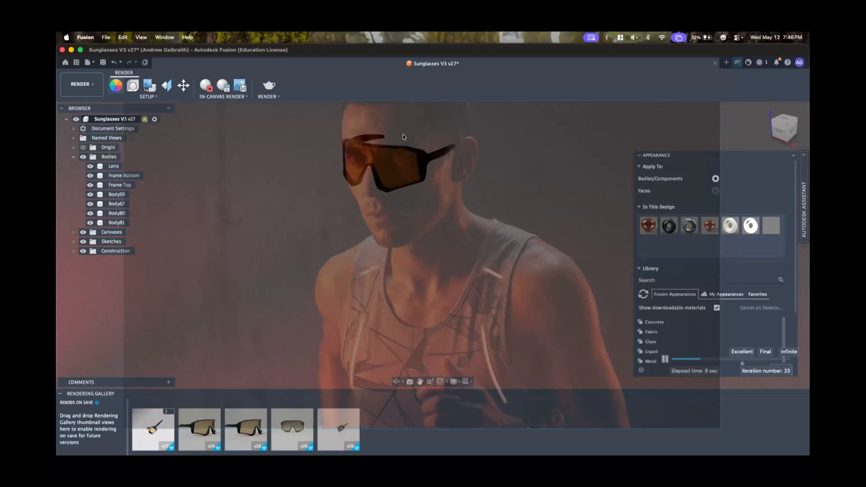
- Stop the in-canvas render and try to pick the sunglasses bodies for a Move/Copy in the Render workspace
left_click_drag(489, 225, 286, 102)
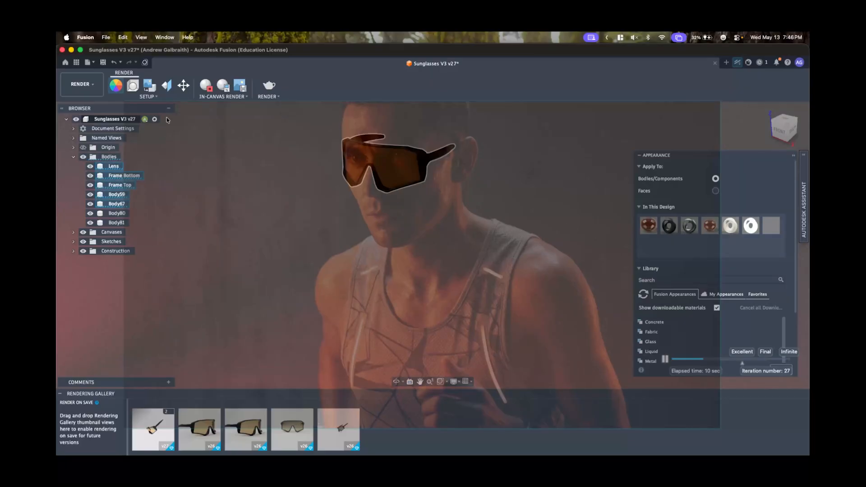
left_click(184, 85)
left_click(803, 209)
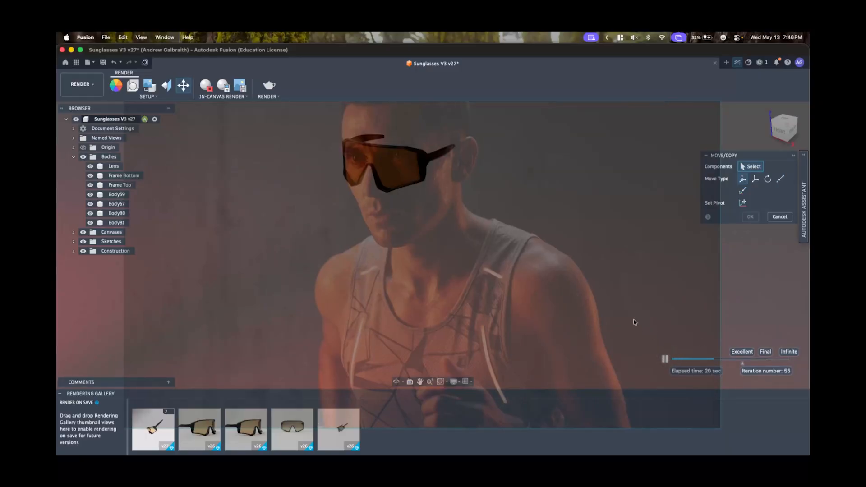
left_click(205, 83)
middle_click_drag(533, 194, 508, 190)
left_click_drag(525, 195, 294, 135)
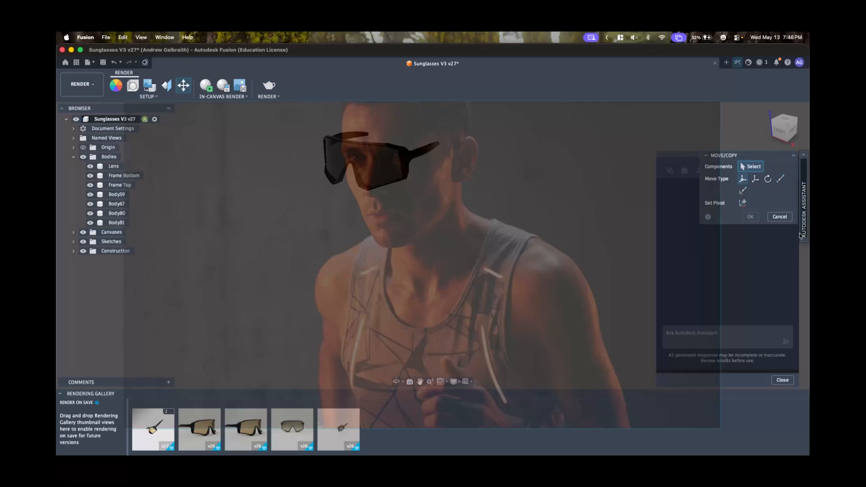
left_click(779, 217)
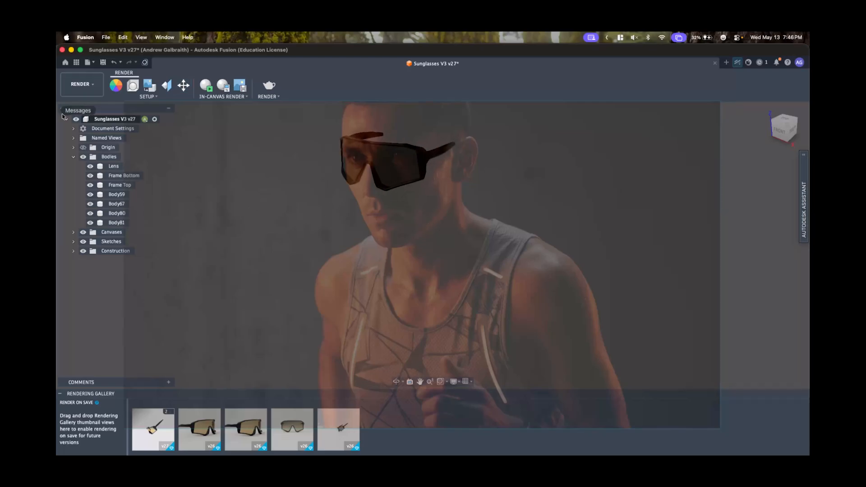
- Select all seven bodies from Lens to Body81 and create components from them in the Design workspace
left_click(113, 166)
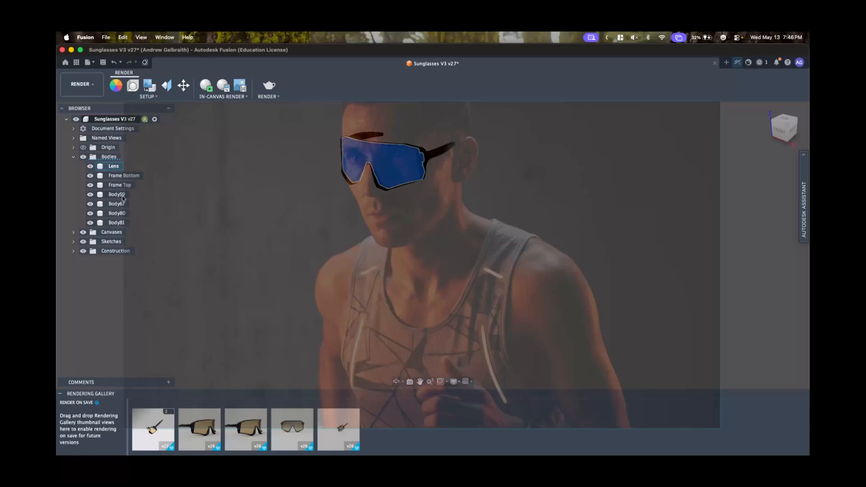
left_click(118, 222, "shift")
right_click(122, 220)
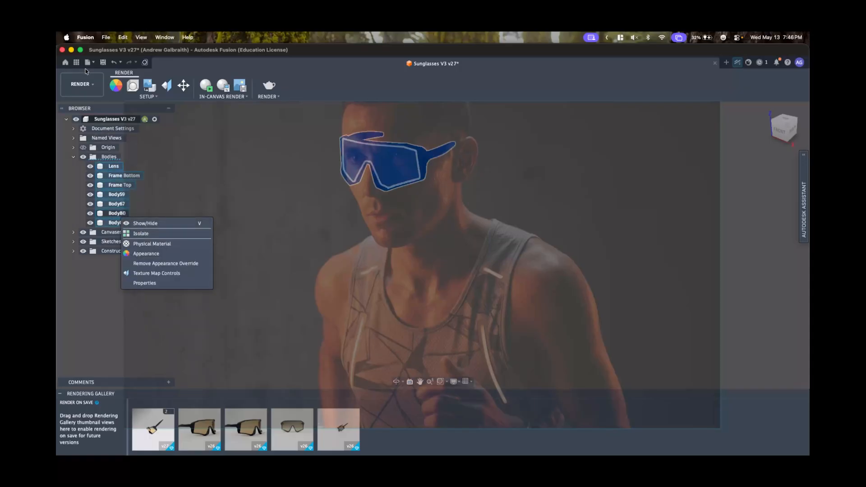
left_click(84, 86)
left_click(81, 102)
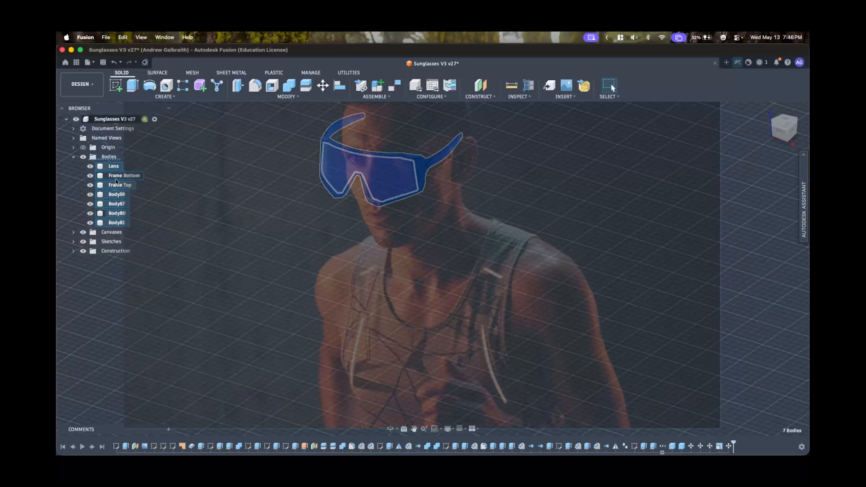
right_click(115, 181)
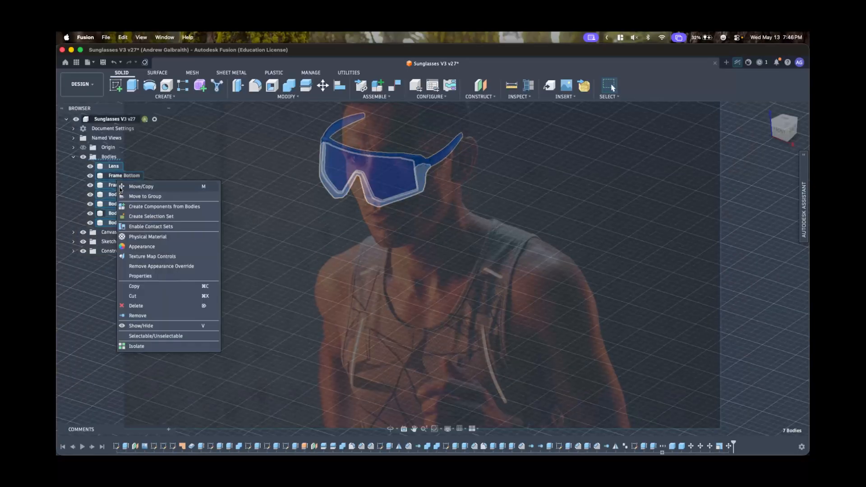
left_click(152, 206)
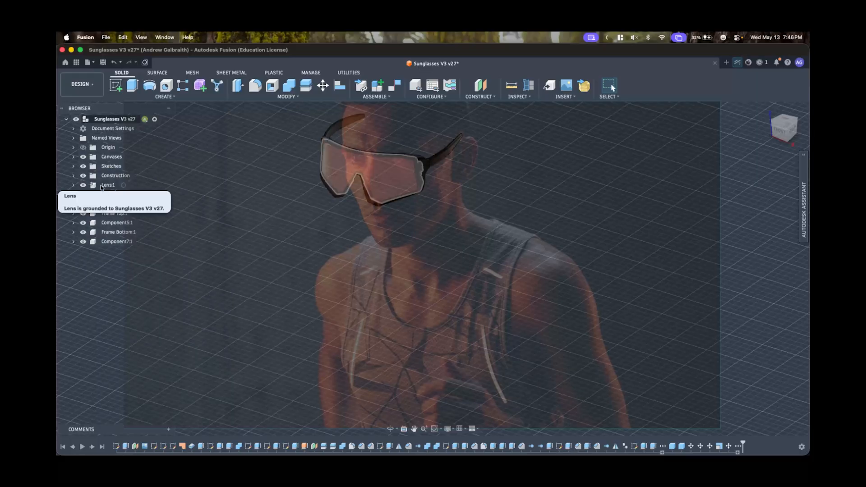
- Unground the Lens component from its parent and return to the Render workspace
right_click(100, 185)
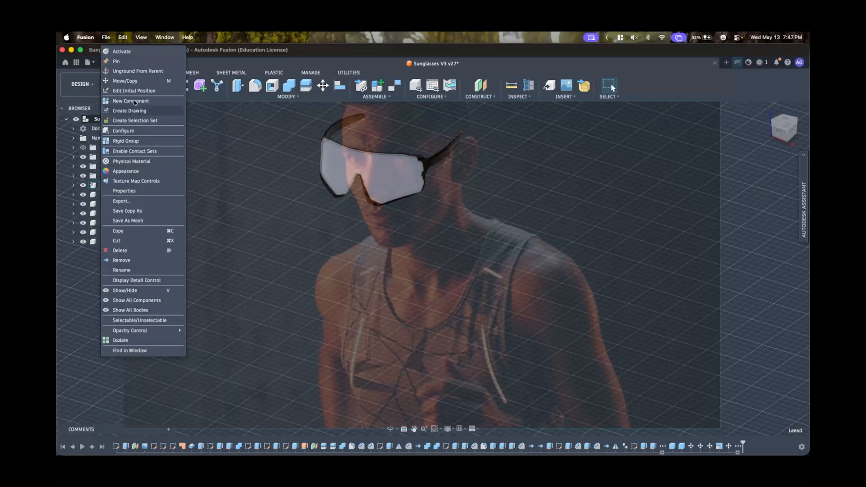
left_click(136, 72)
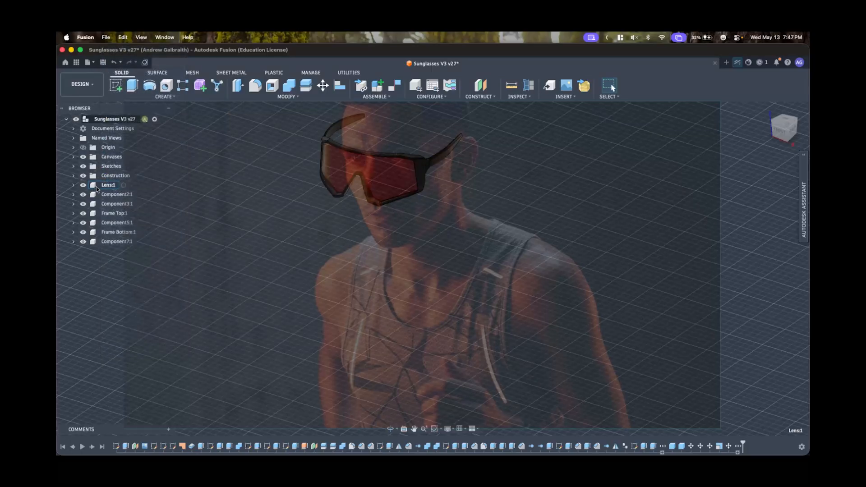
left_click(90, 93)
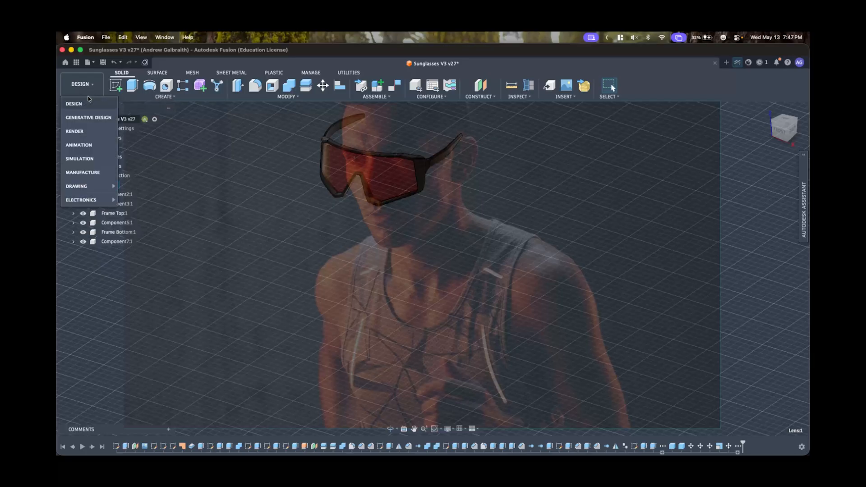
left_click(89, 132)
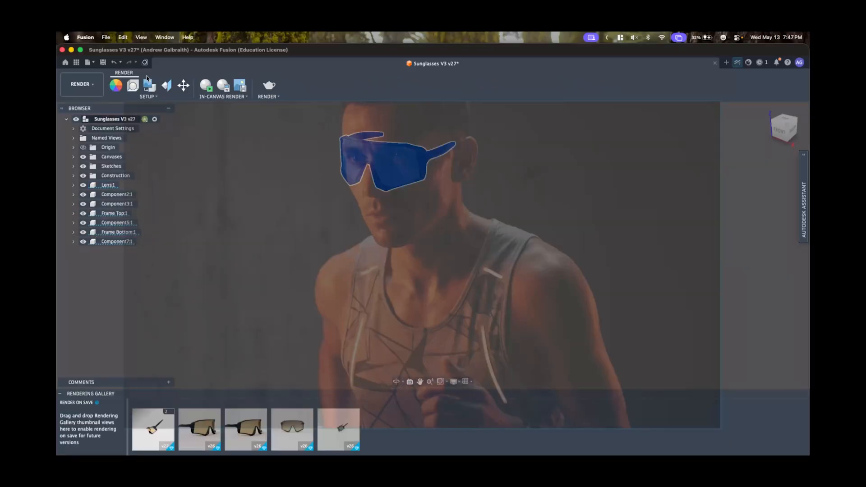
- Move the five sunglasses components about -4.7 mm in X and 17.3 mm in Y, fine-tuning their fit to the runner's face
left_click(183, 85)
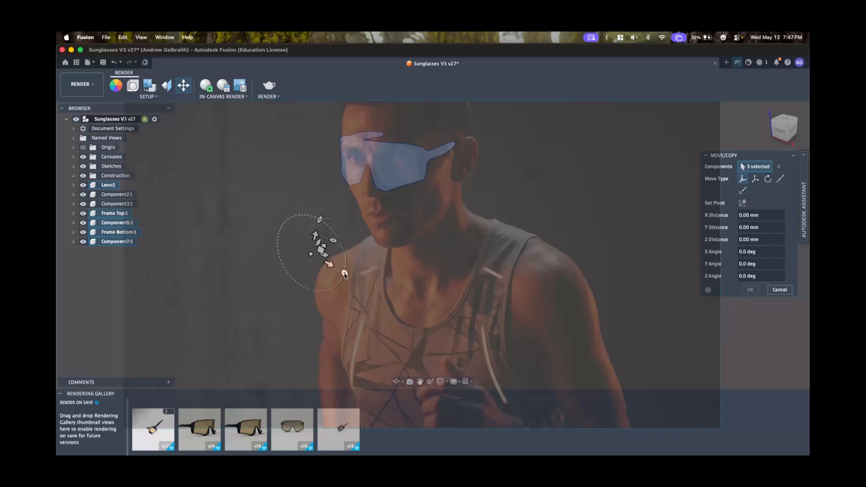
mouse_move(345, 273)
left_mouse_down()
mouse_move(319, 245)
mouse_move(335, 260)
left_mouse_up()
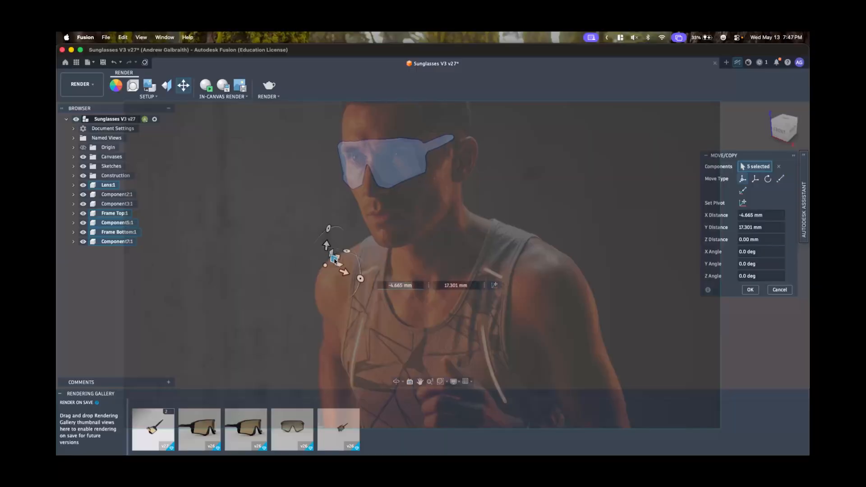
scroll(397, 190, "up", 1)
middle_click_drag(398, 189, 402, 193)
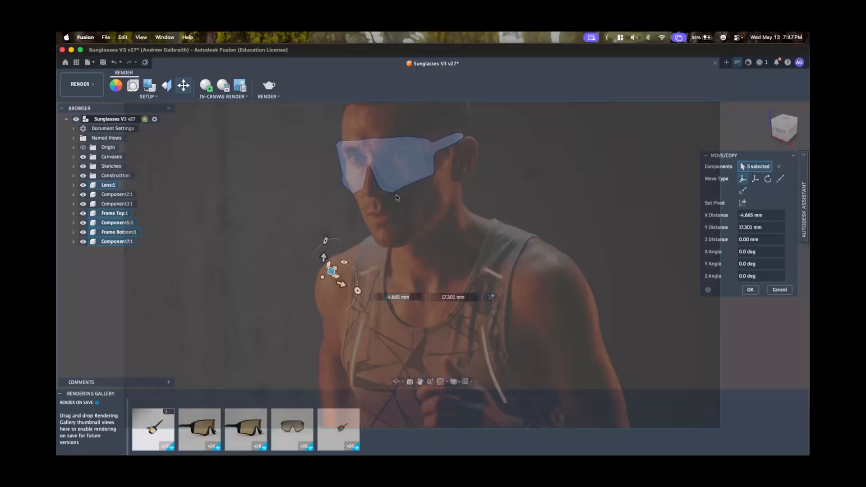
left_click(331, 272)
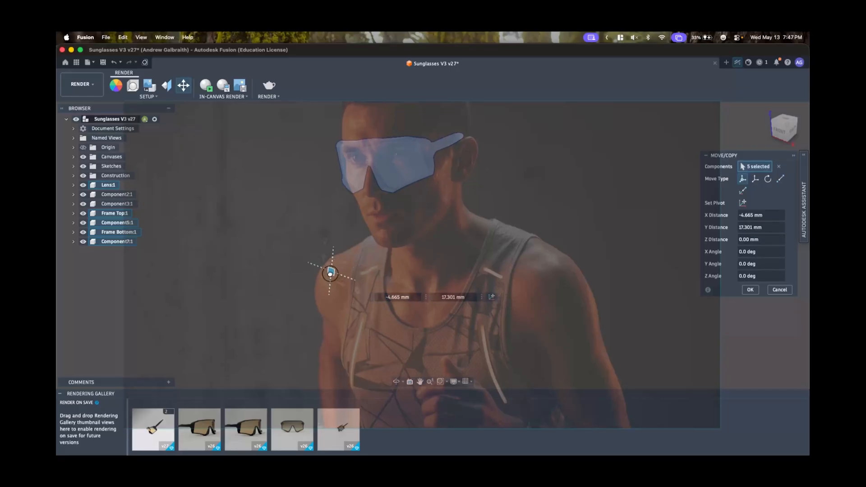
mouse_move(330, 273)
left_mouse_down()
mouse_move(366, 298)
mouse_move(334, 277)
mouse_move(361, 296)
mouse_move(351, 270)
mouse_move(335, 283)
mouse_move(333, 274)
left_mouse_up()
type("2")
left_click(750, 290)
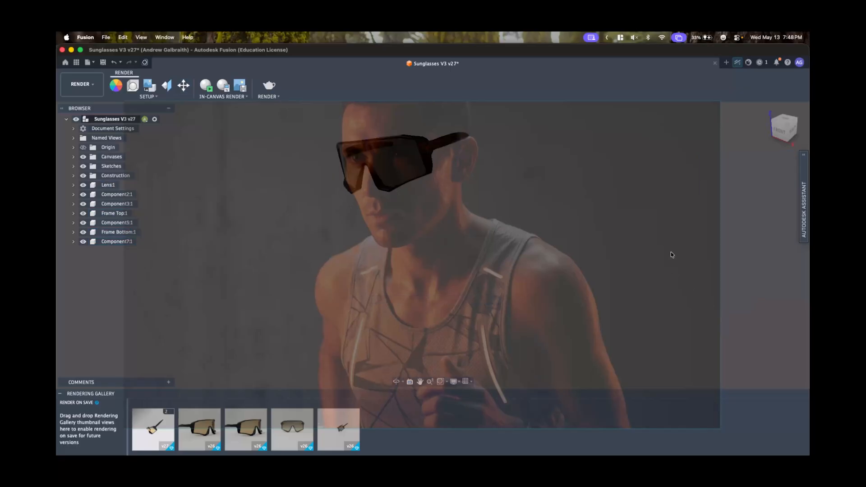
- Start the in-canvas render, briefly toggle Component3 and Component2 to check what they are, and hide Component7 at the upper lens
left_click(213, 89)
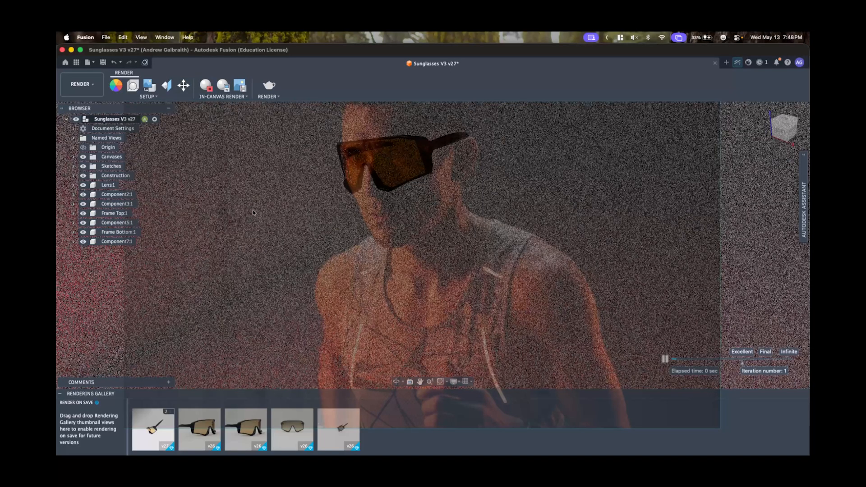
mouse_move(57, 443)
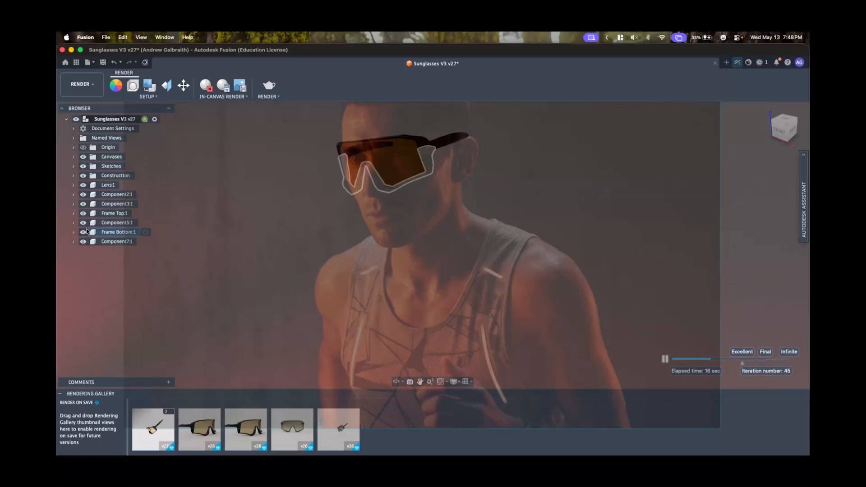
left_click(84, 204)
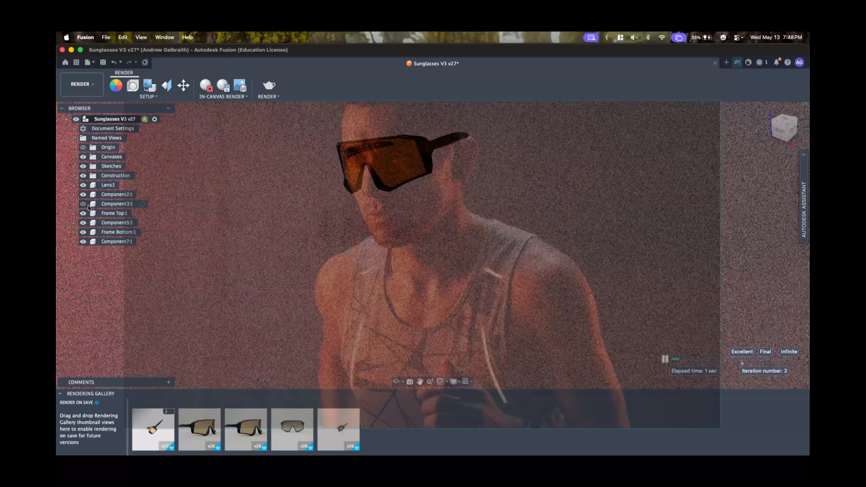
left_click(82, 205)
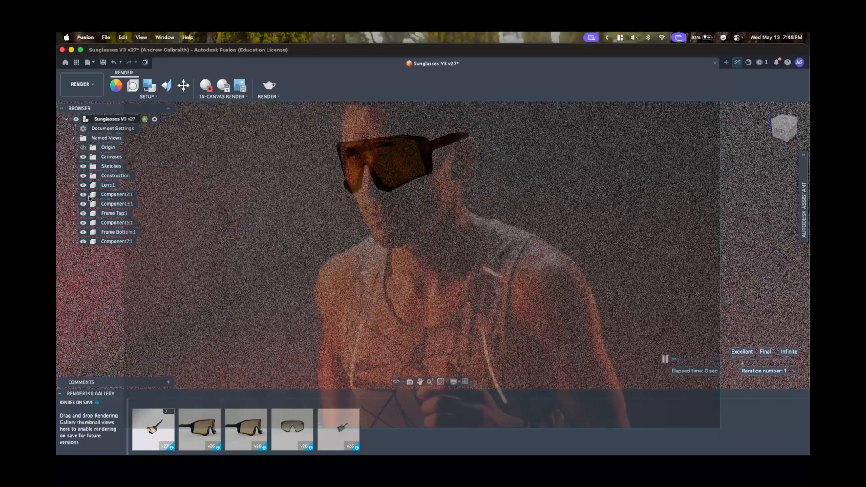
left_click(82, 195)
left_click(83, 195)
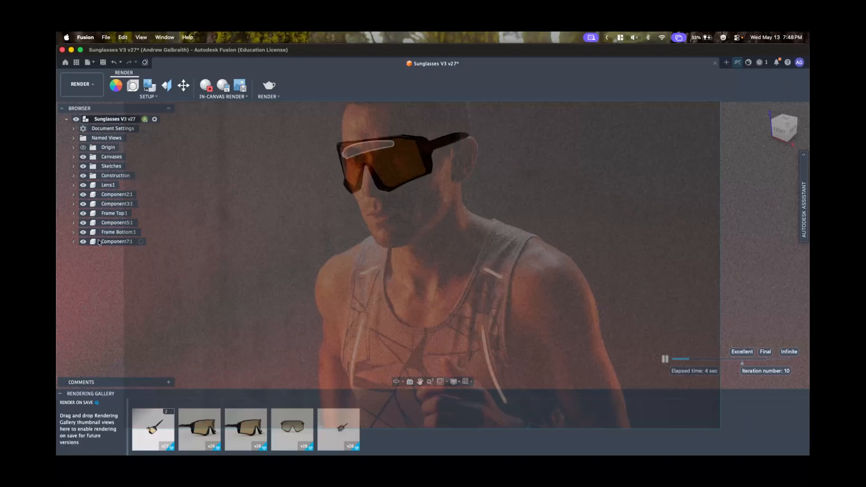
left_click(83, 241)
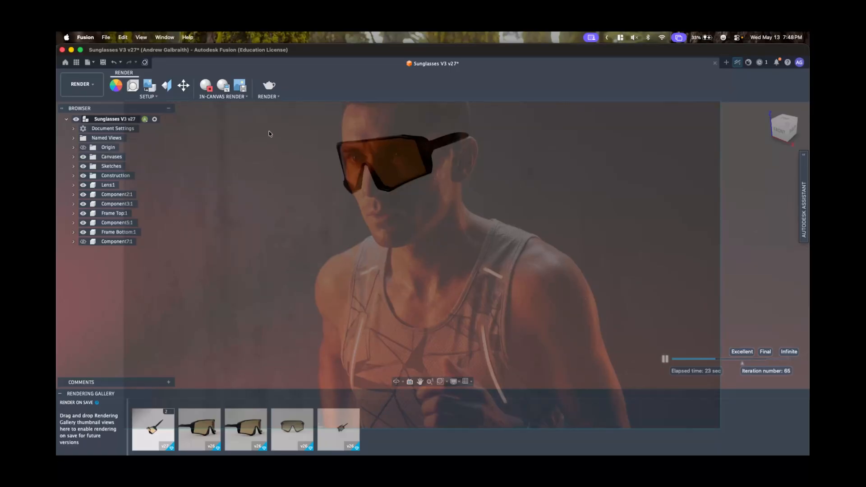
- Hide the PureRef overlay with the runner photo so only the sunglasses render shows
mouse_move(60, 368)
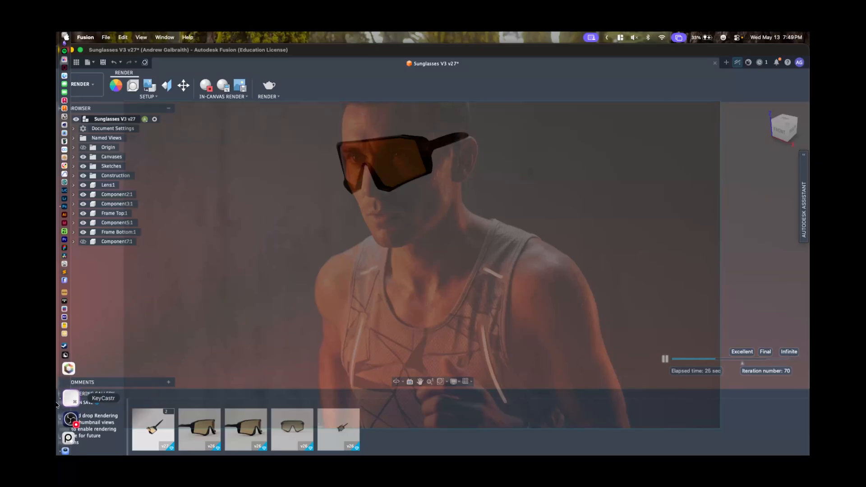
right_click(66, 419)
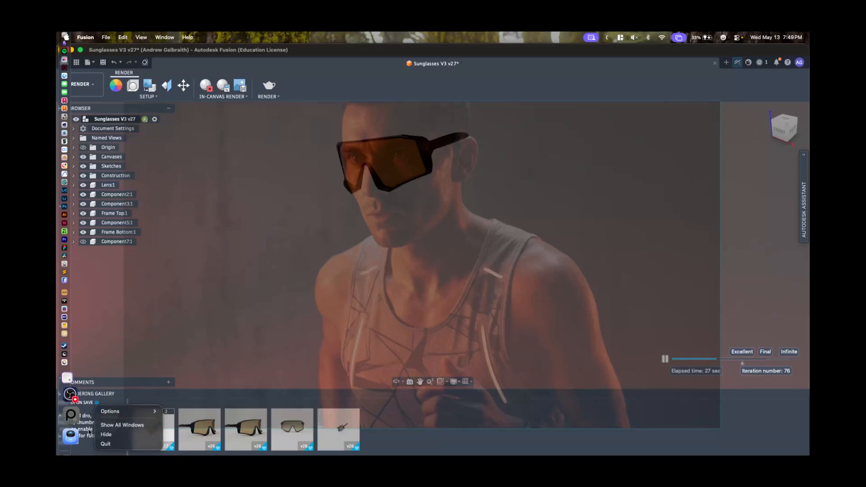
left_click(105, 435)
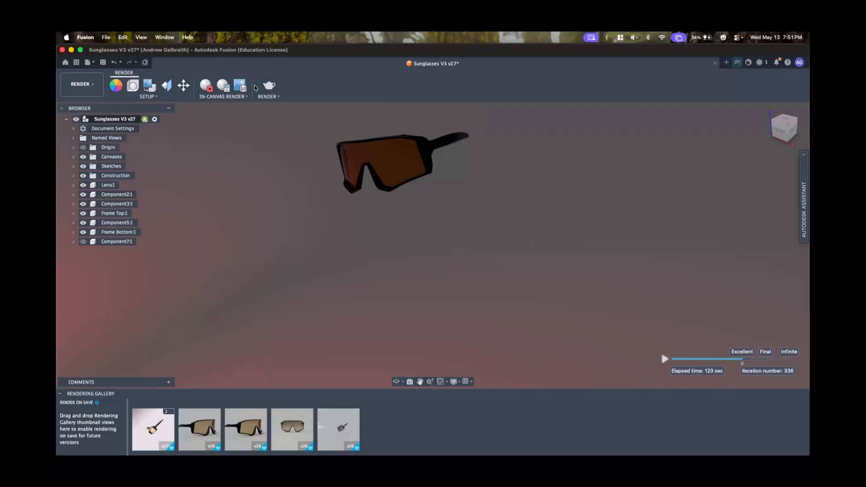
- Capture the in-canvas render at the current document window size and save it as PNG "Sunglasses V3 v27" in Downloads
left_click(238, 87)
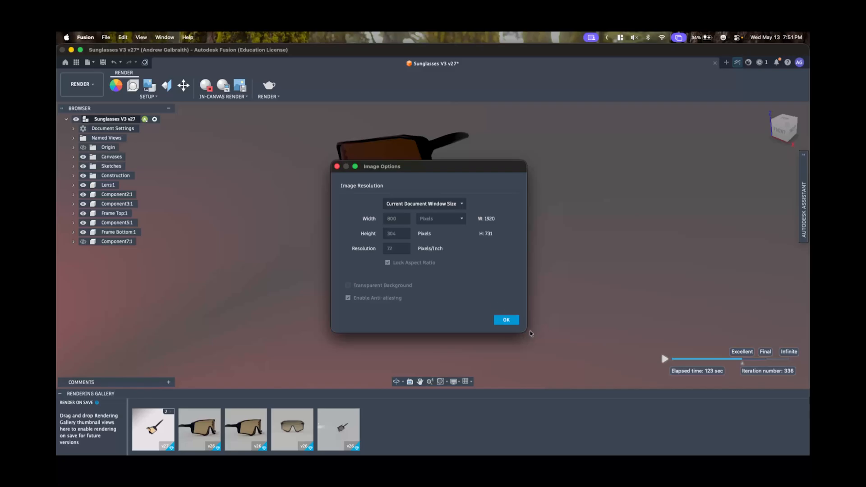
left_click(506, 320)
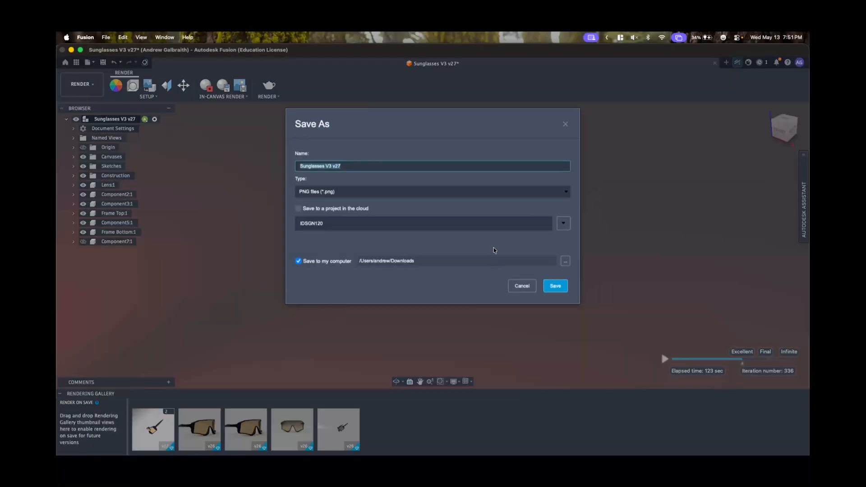
left_click(554, 289)
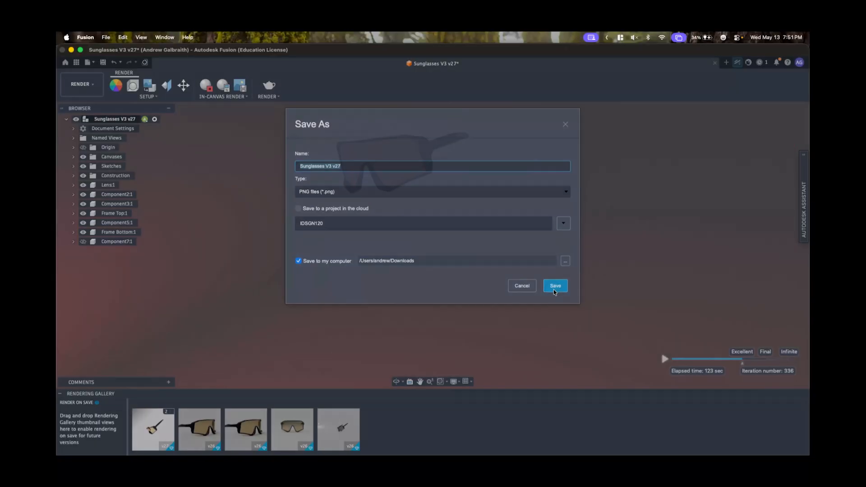
- Start a 4000 x 3000 px render with the local renderer at Standard quality
left_click(268, 85)
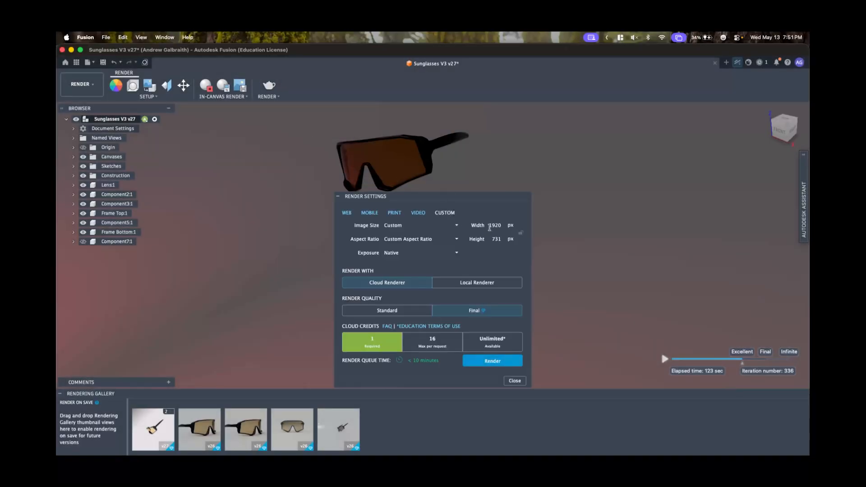
left_click(489, 227)
type("400")
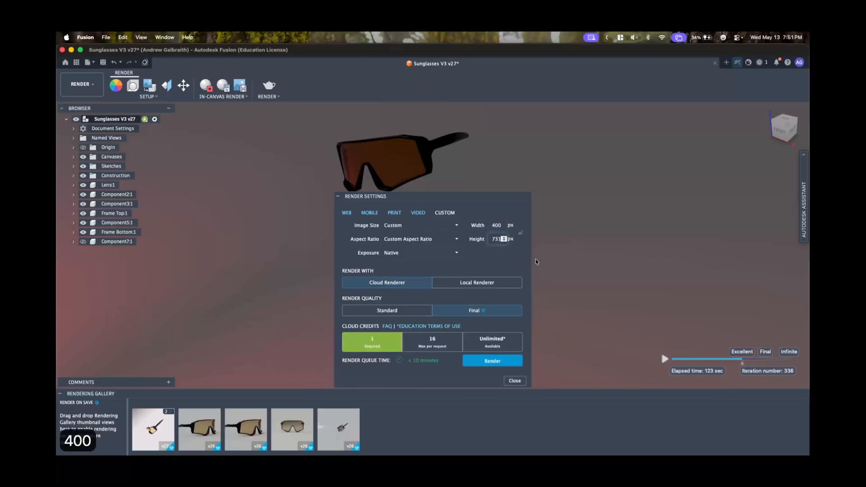
type("0")
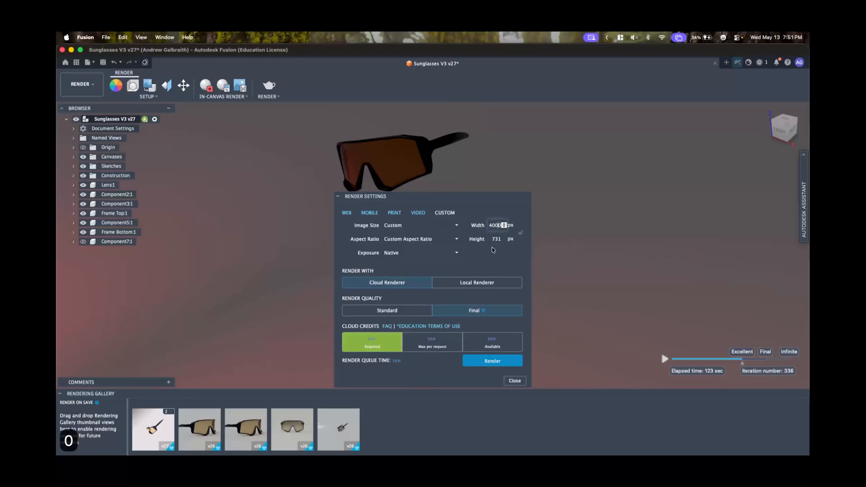
key("Tab")
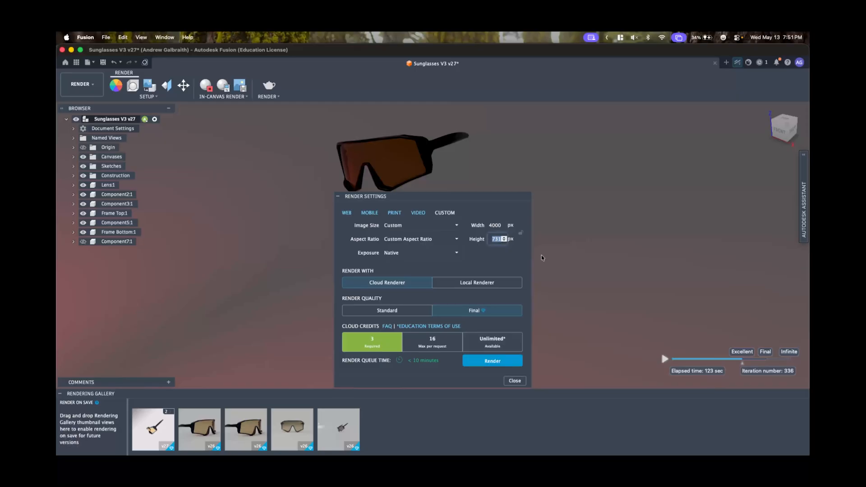
type("300")
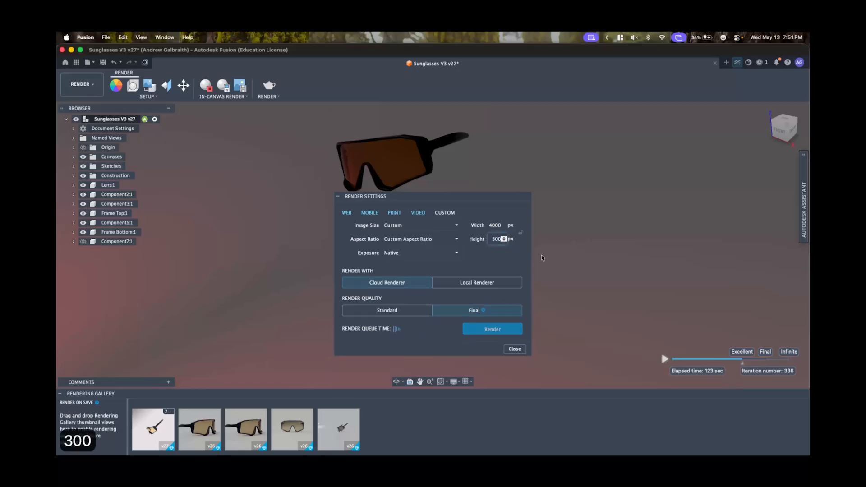
type("0")
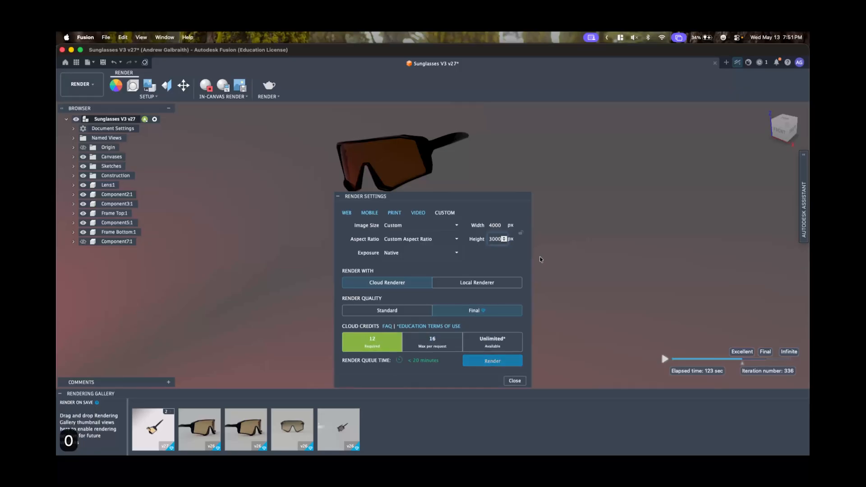
left_click(469, 284)
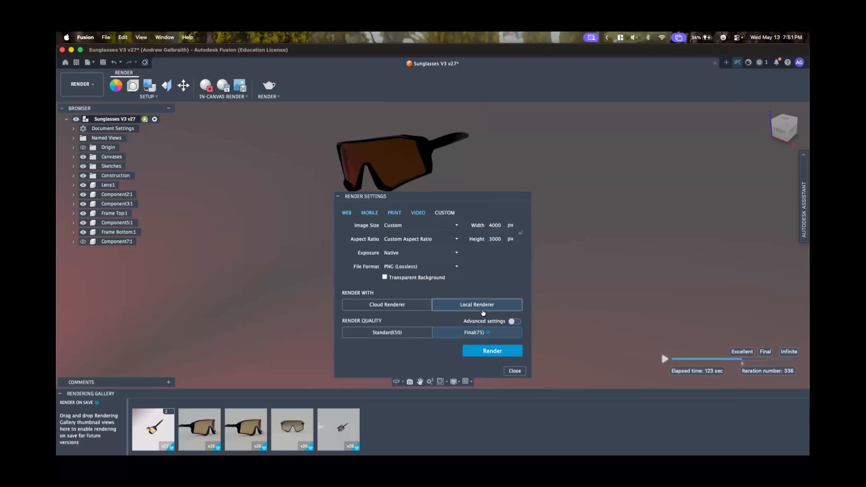
left_click(382, 334)
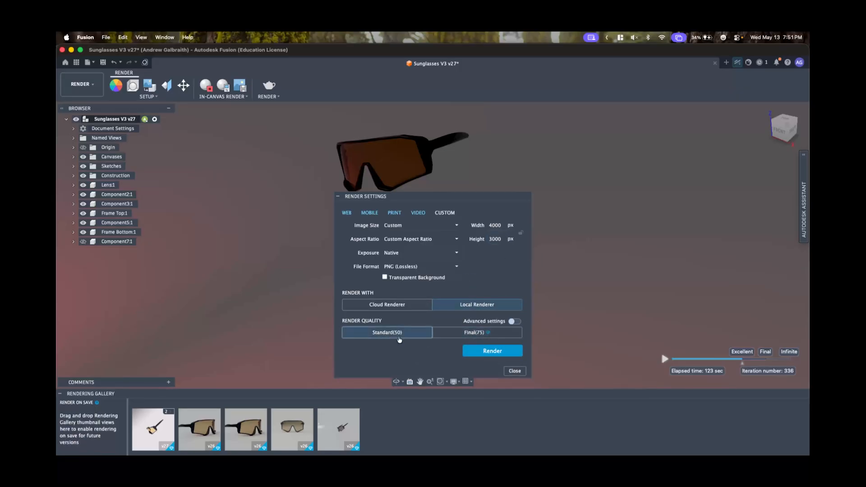
left_click(509, 356)
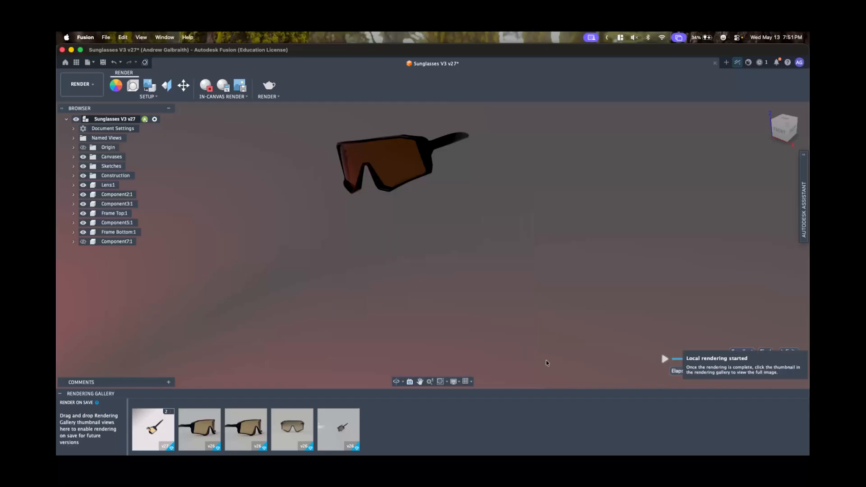
- Submit another 4000 x 3000 px local render with a transparent background, PNG format and Native exposure
mouse_move(153, 434)
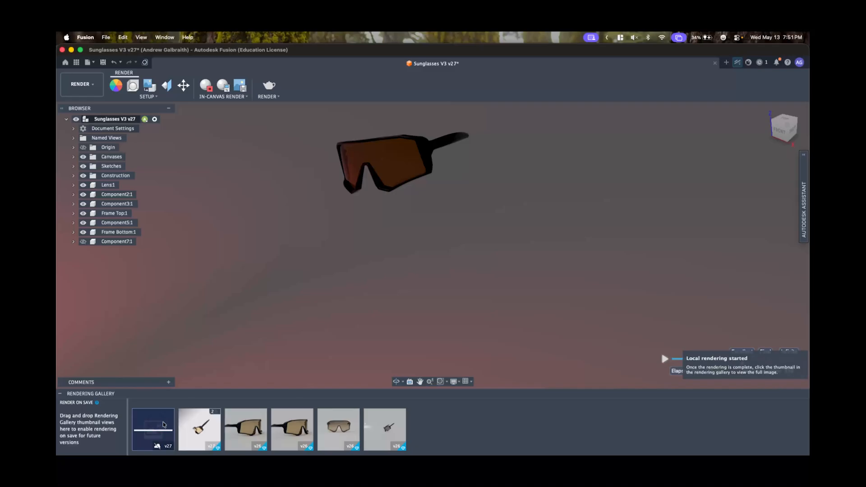
left_click(268, 86)
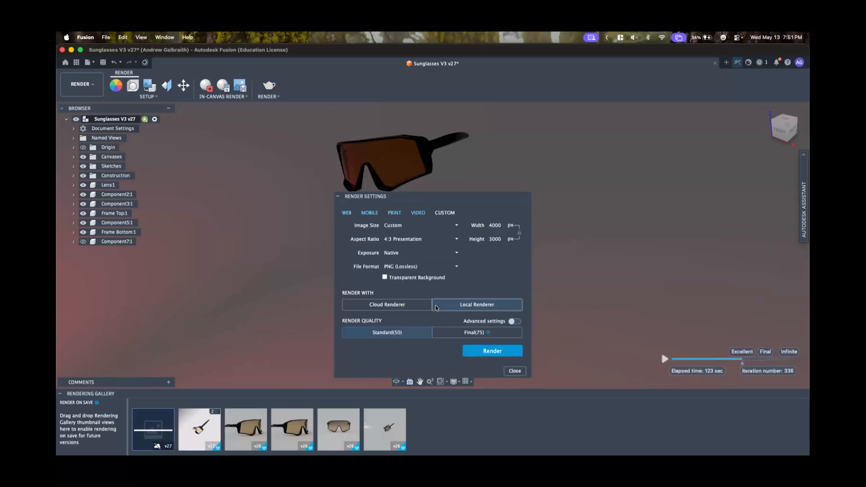
left_click(385, 277)
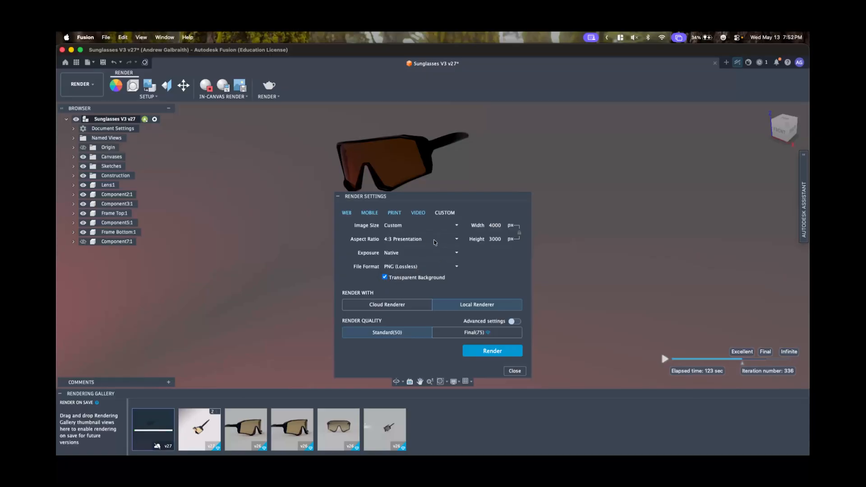
left_click(402, 255)
left_click(402, 260)
left_click(401, 256)
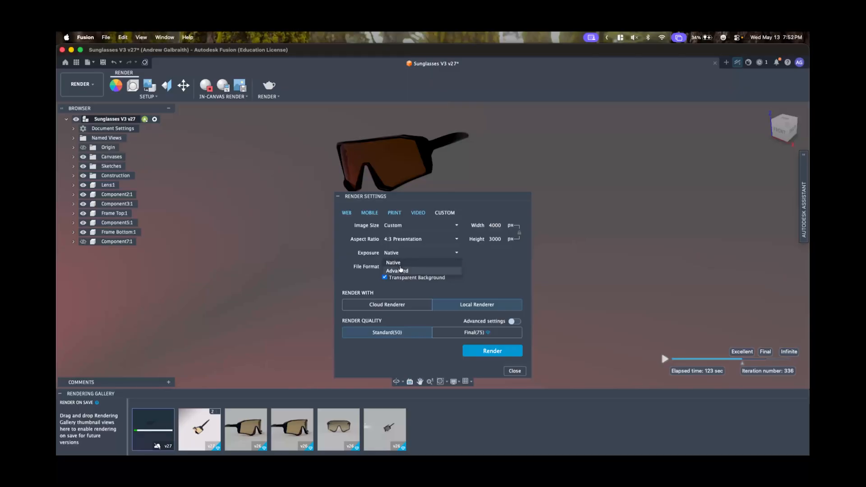
left_click(489, 269)
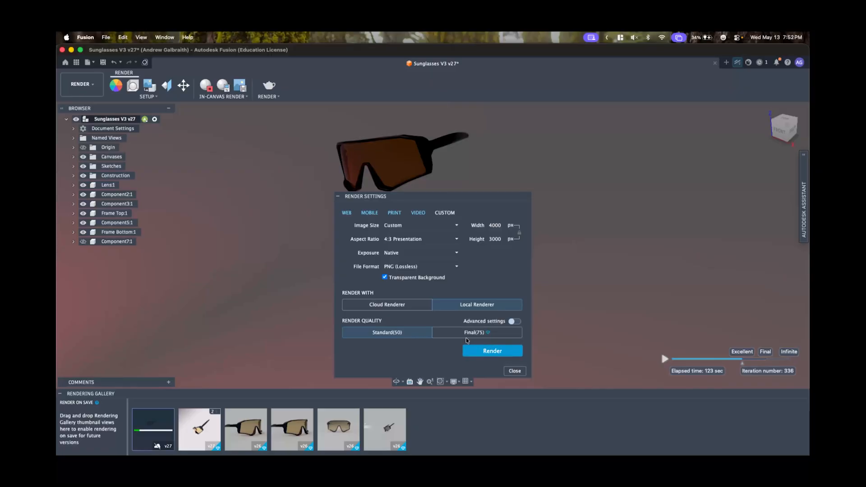
left_click(500, 352)
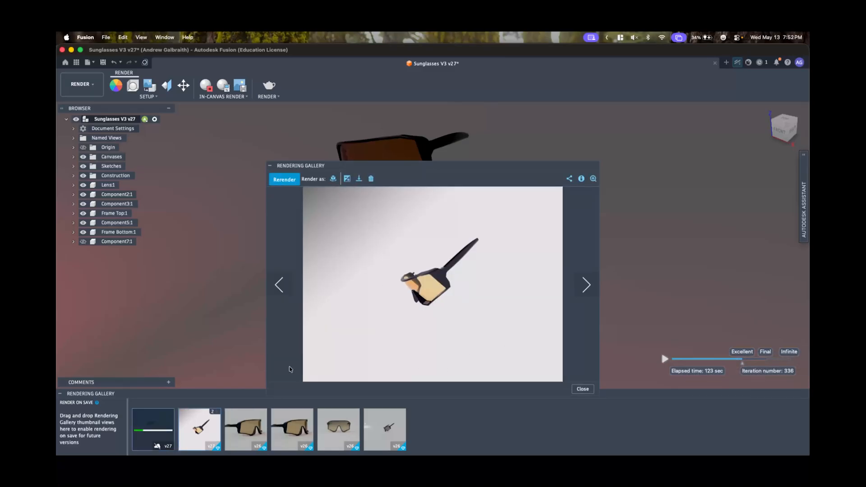
- Close the older render's preview and open the in-progress v27 render from the rendering gallery
left_click(582, 389)
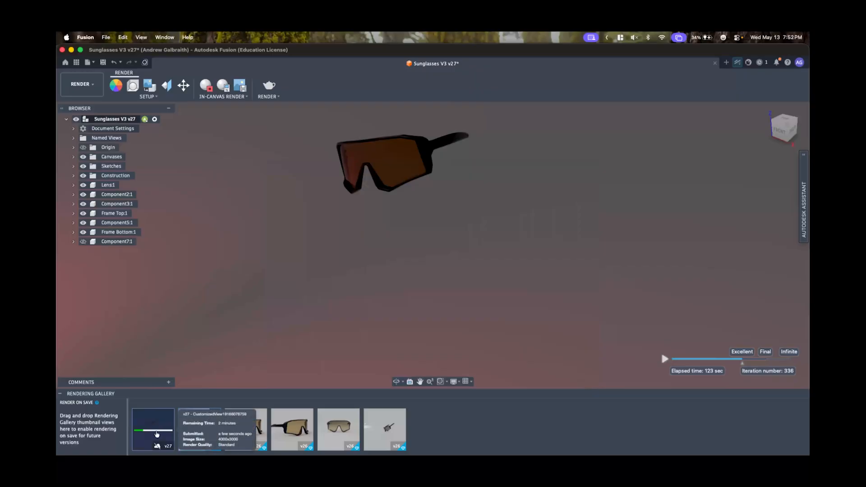
left_click(156, 425)
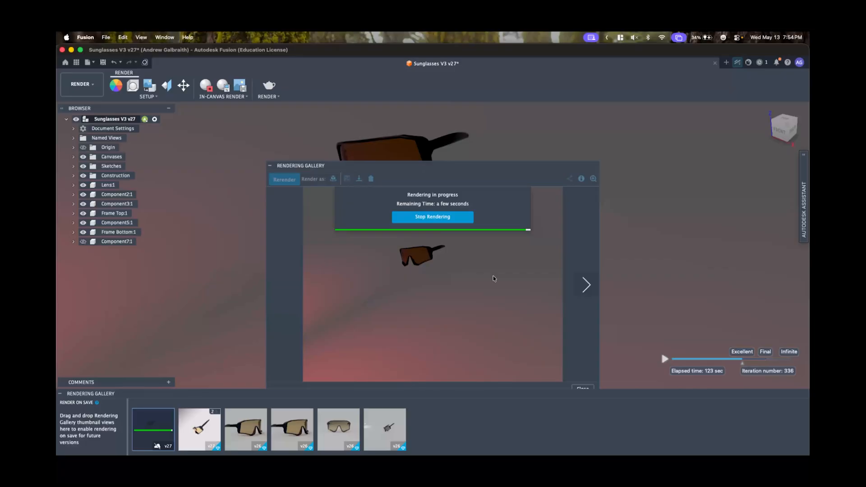
- Switch to Photoshop and create a new document from the Default Photoshop Size photo preset, 7 x 5 in at 300 ppi
mouse_move(57, 206)
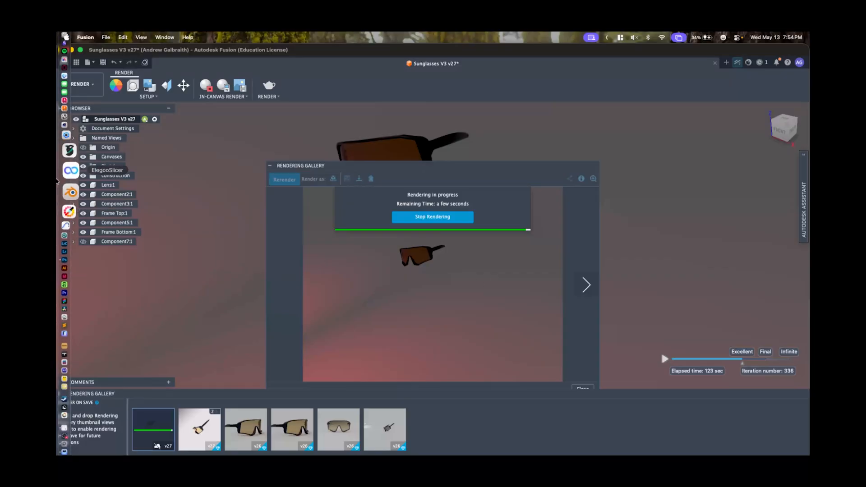
left_click(59, 254)
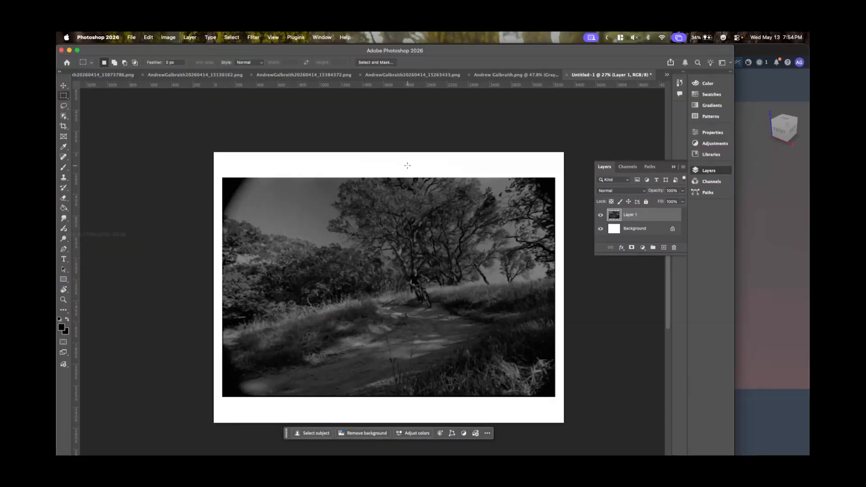
left_click(132, 38)
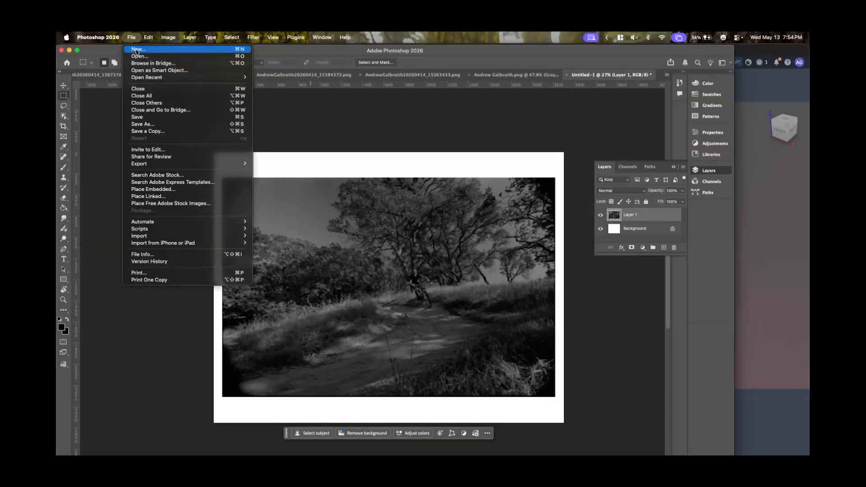
left_click(352, 71)
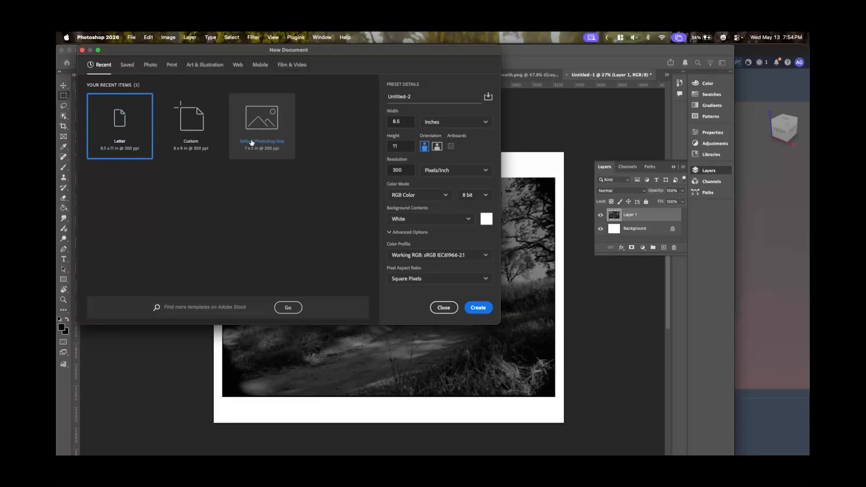
left_click(151, 65)
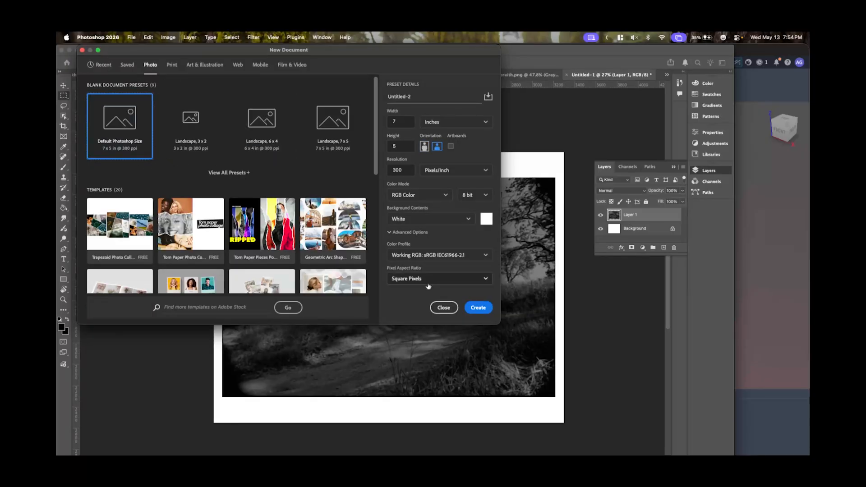
left_click(475, 308)
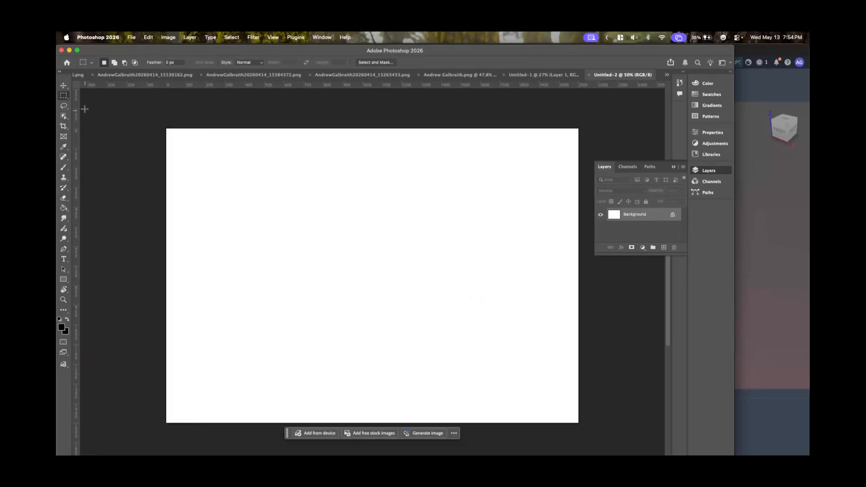
left_click(131, 39)
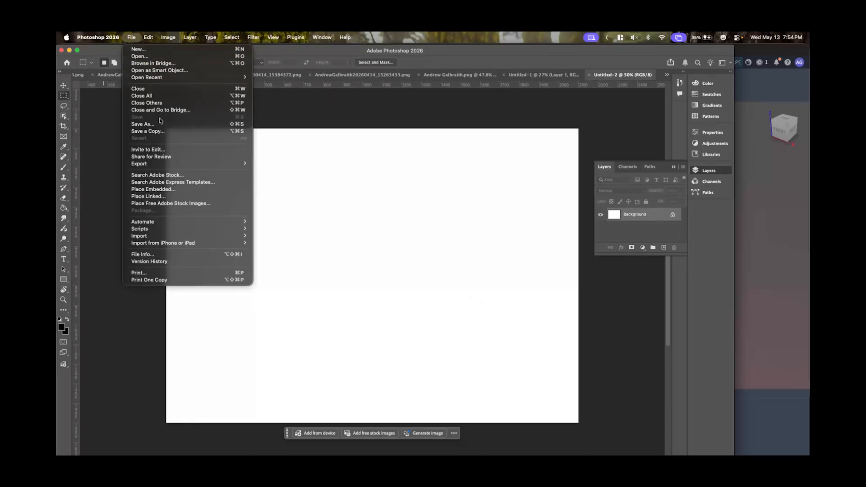
mouse_move(171, 235)
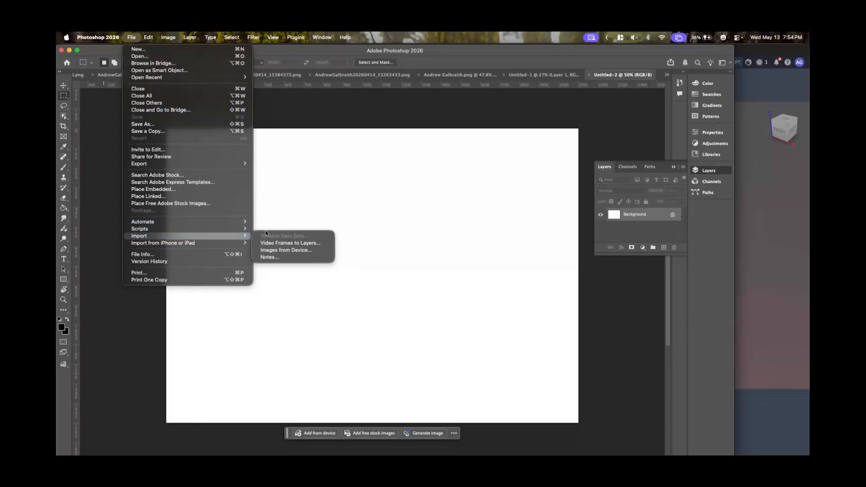
left_click(283, 315)
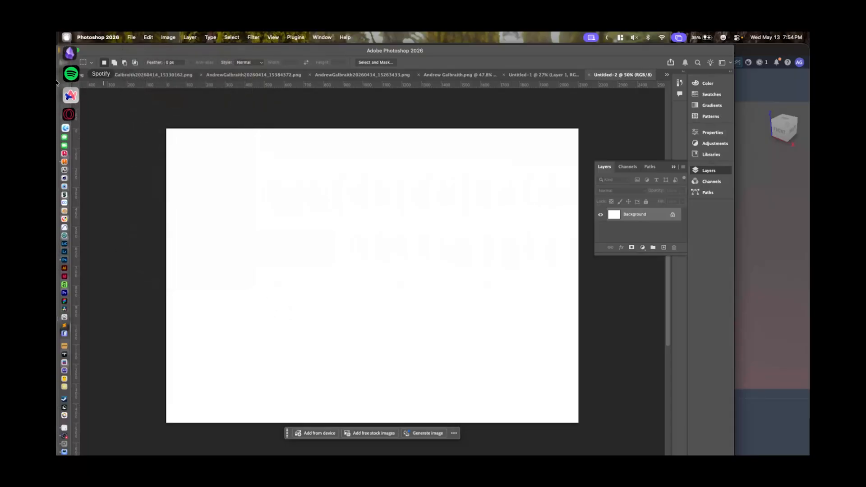
- Place Techno-Runner.jpg from the Desktop folder in Finder into the new document and commit it at its fitted size
left_click(68, 54)
left_click(377, 342)
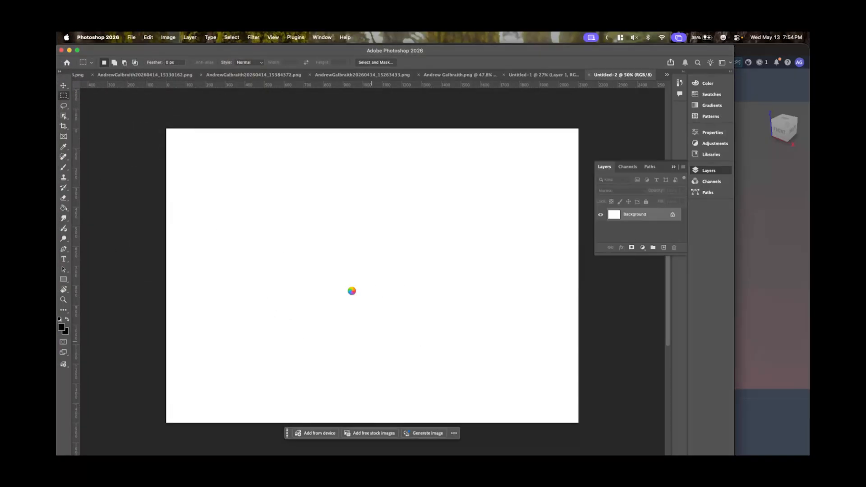
mouse_move(57, 145)
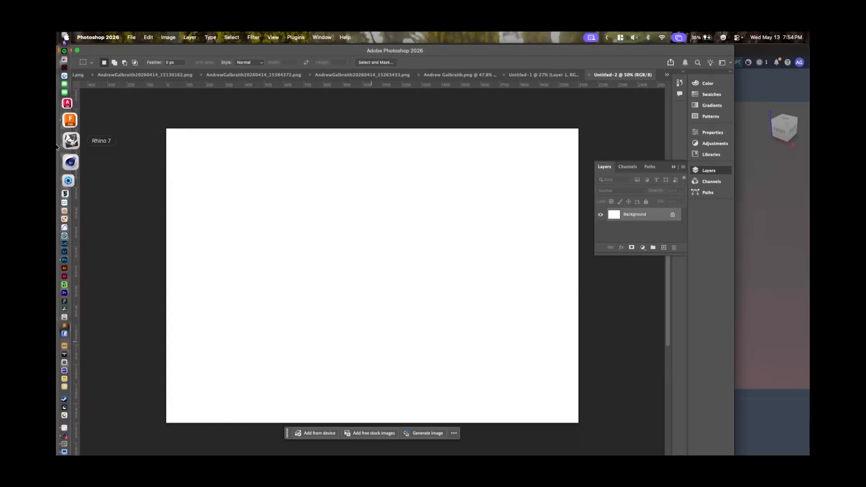
left_click(71, 45)
mouse_move(314, 168)
left_mouse_down()
mouse_move(203, 215)
mouse_move(195, 215)
mouse_move(191, 195)
mouse_move(193, 212)
mouse_move(316, 177)
left_mouse_up()
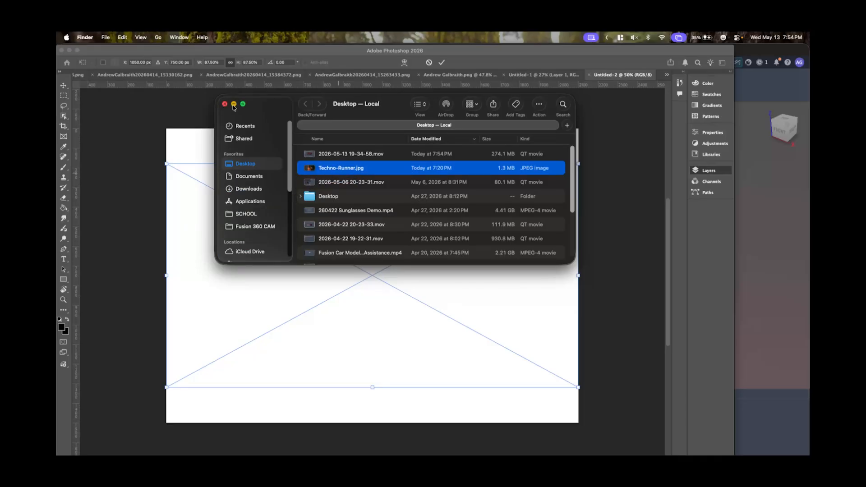
left_click(224, 104)
left_click(275, 159)
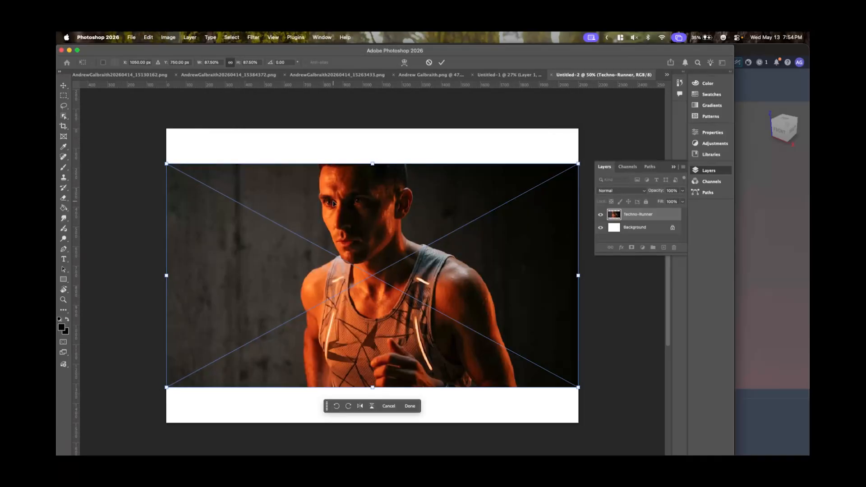
key("Return")
- Crop the canvas to the runner photo's upper and lower edges, removing the white bands
left_click(63, 126)
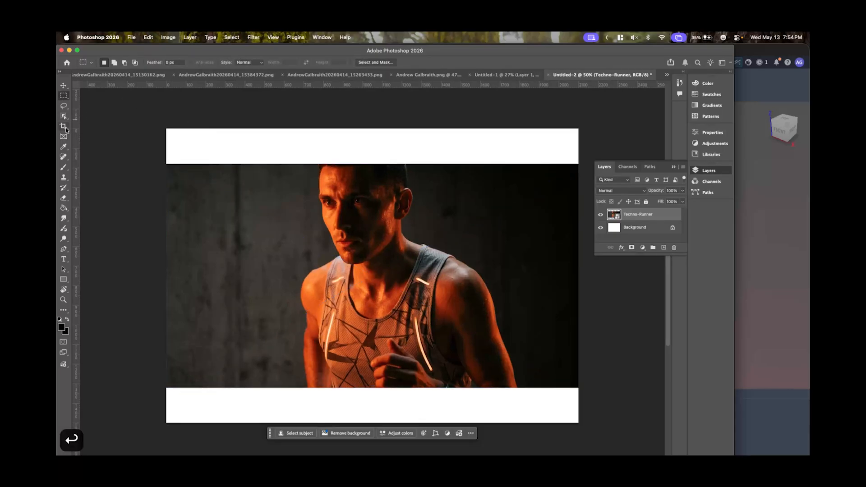
left_click_drag(385, 133, 385, 146)
left_click_drag(373, 405, 373, 385)
key("Return")
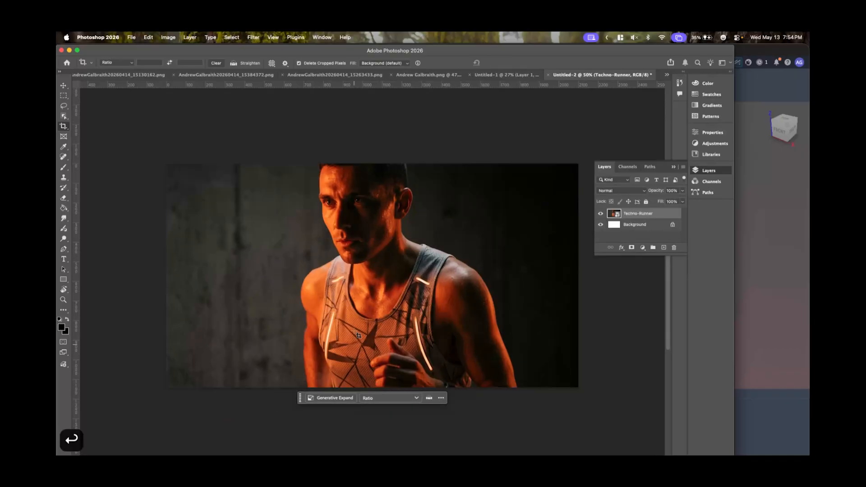
scroll(359, 305, "up", 5)
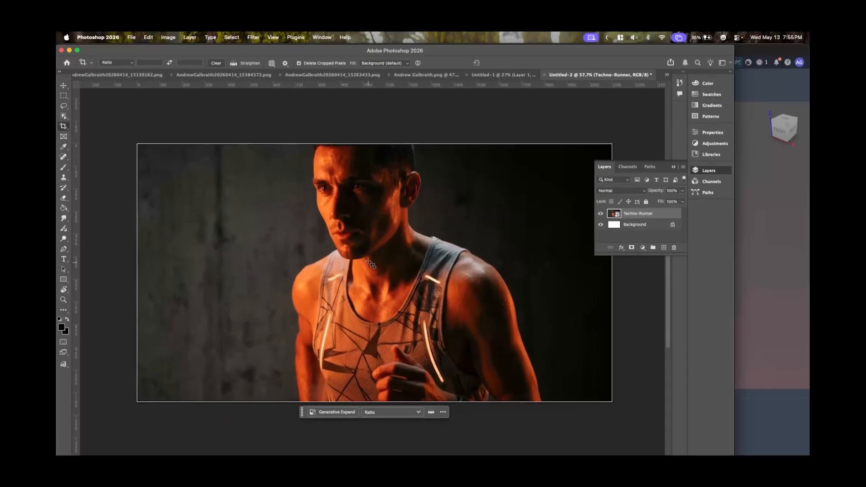
scroll(347, 214, "up", 3)
scroll(346, 212, "down", 3)
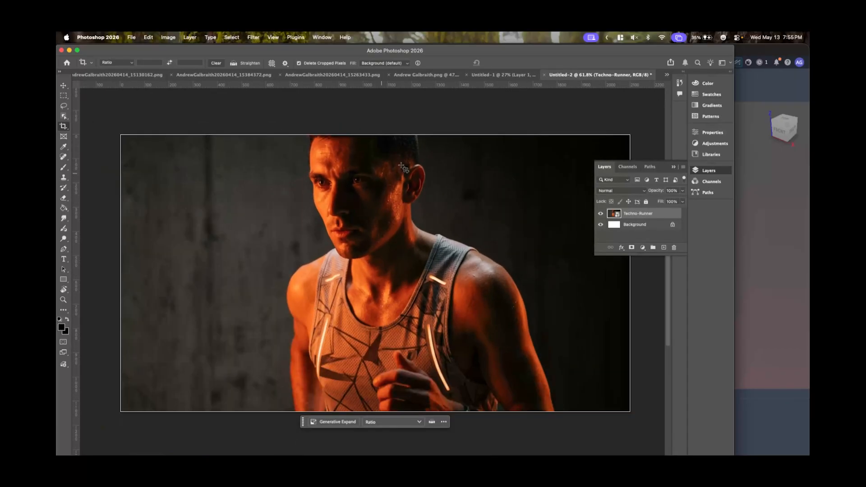
- Switch to Fusion and save the finished v27 render to the Desktop as "Sunglasses Render for Compositing" in PNG format
mouse_move(65, 54)
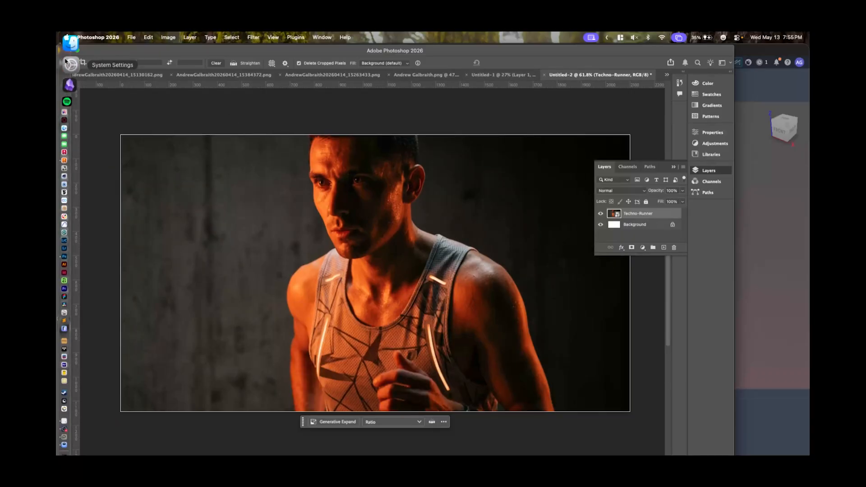
left_click(69, 126)
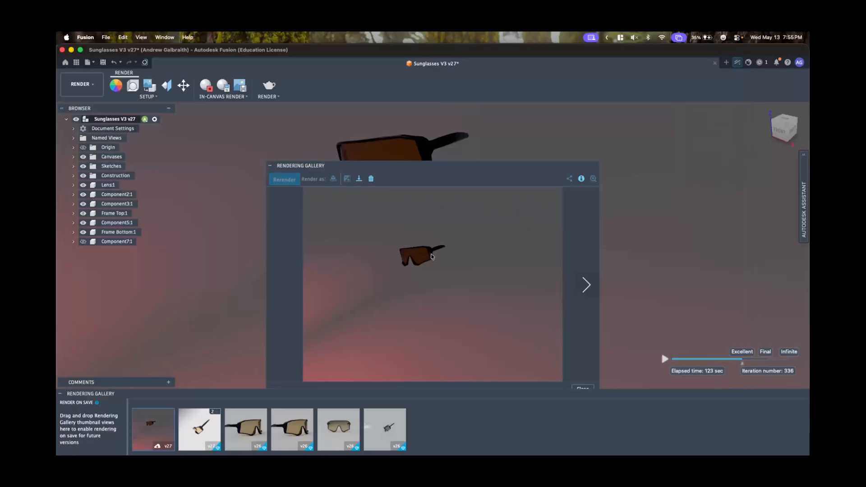
left_click(359, 179)
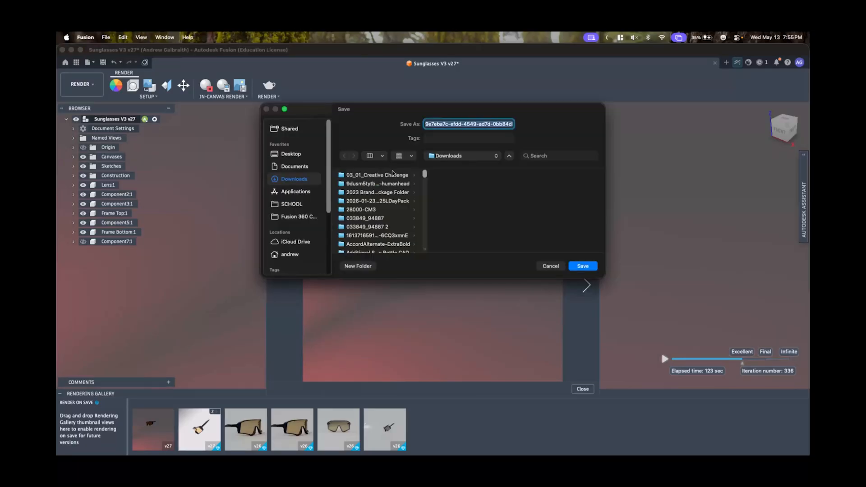
left_click(293, 154)
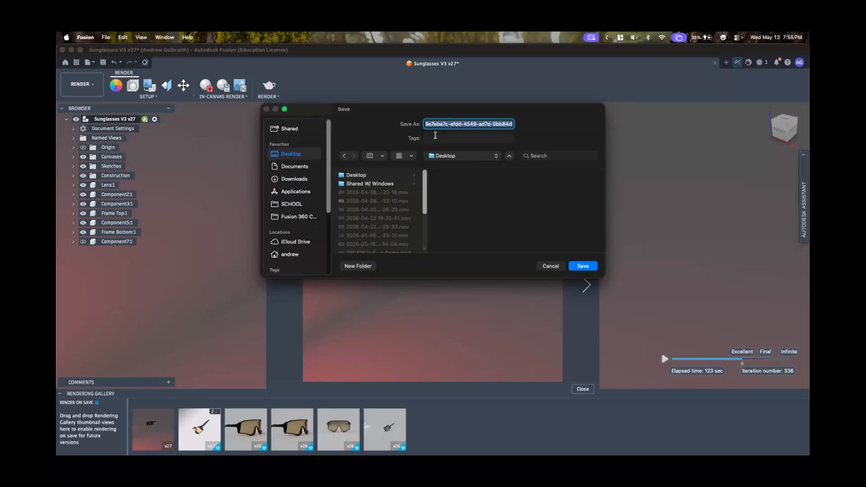
type("Sunglass")
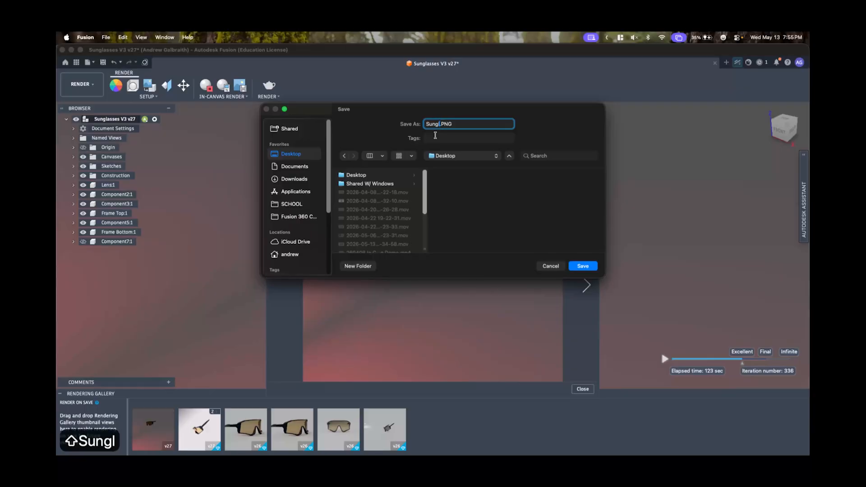
type("es Render fo")
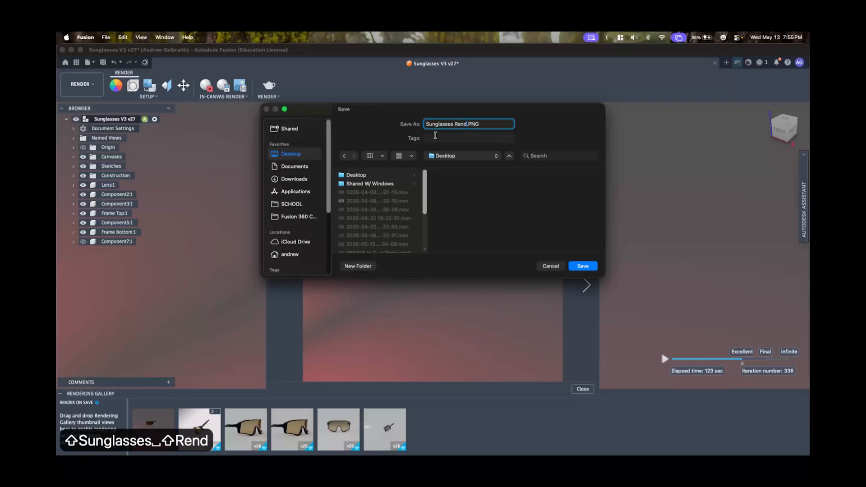
type("r Compositi")
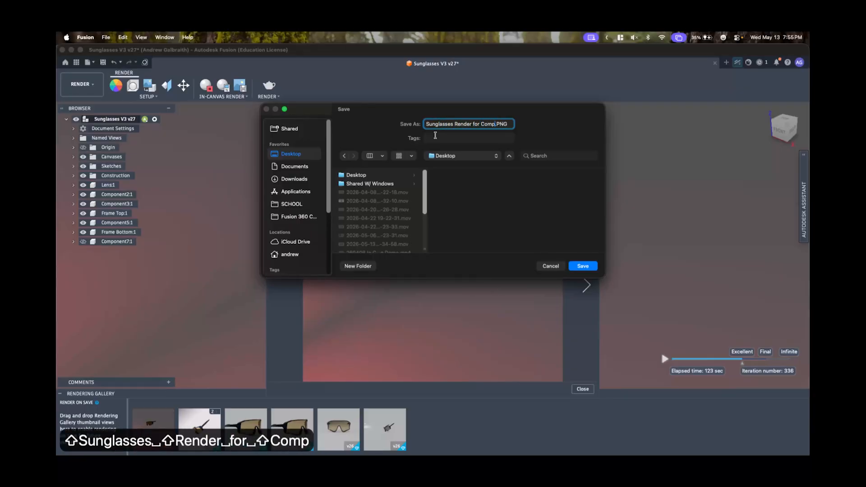
type("ng")
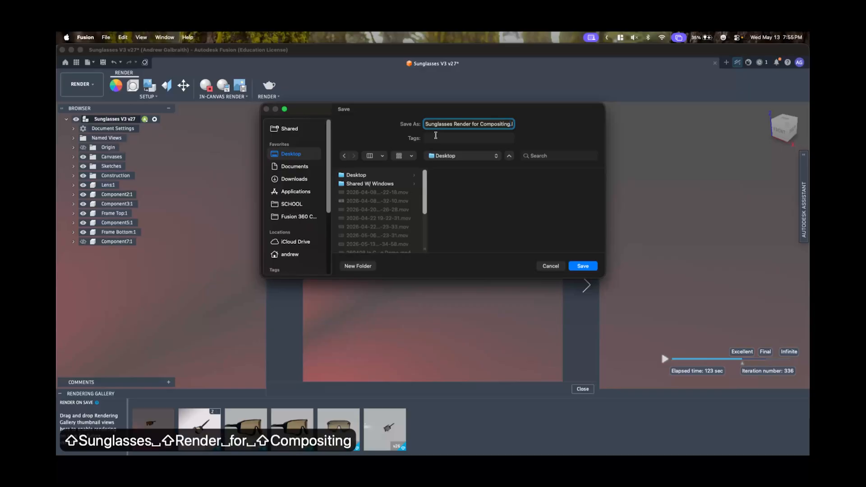
left_click(582, 266)
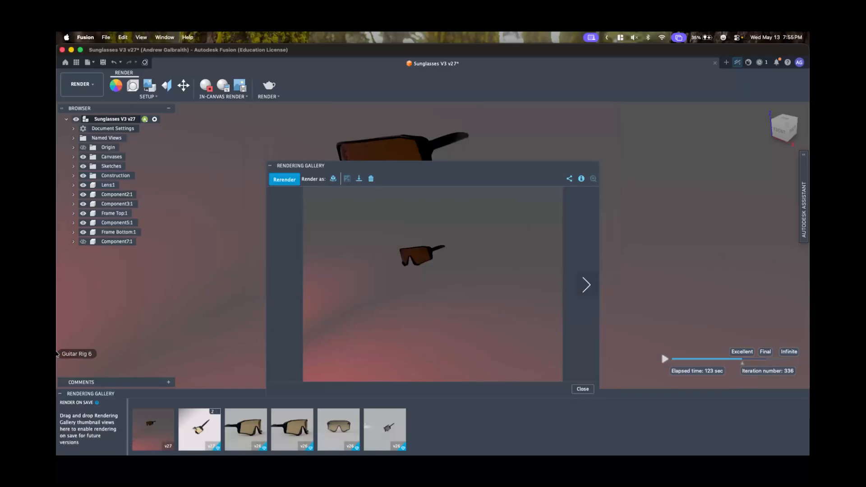
- Return to the runner document in Photoshop, cancel the crop preview and activate the Move tool
left_click(65, 230)
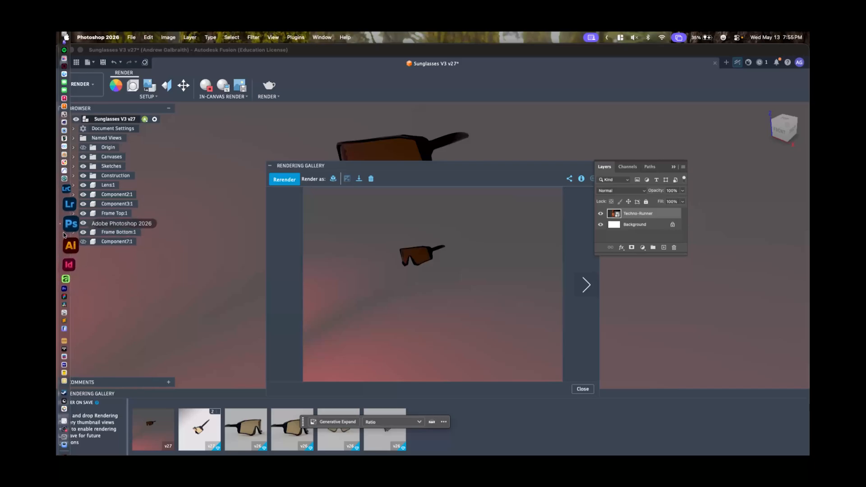
left_click(64, 233)
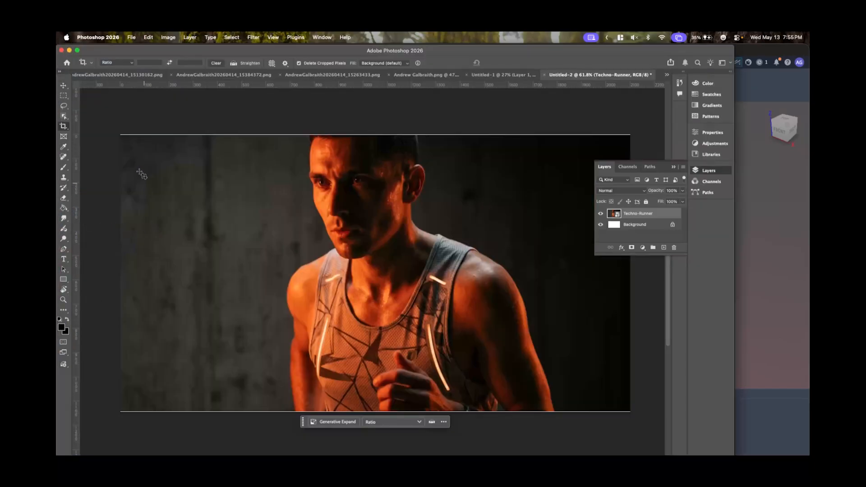
left_click(378, 158)
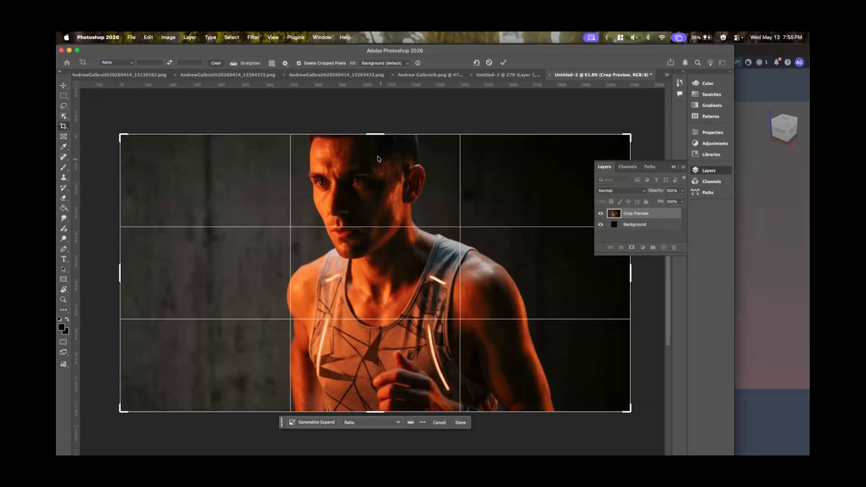
left_click_drag(376, 134, 376, 134)
key("Escape")
key("v")
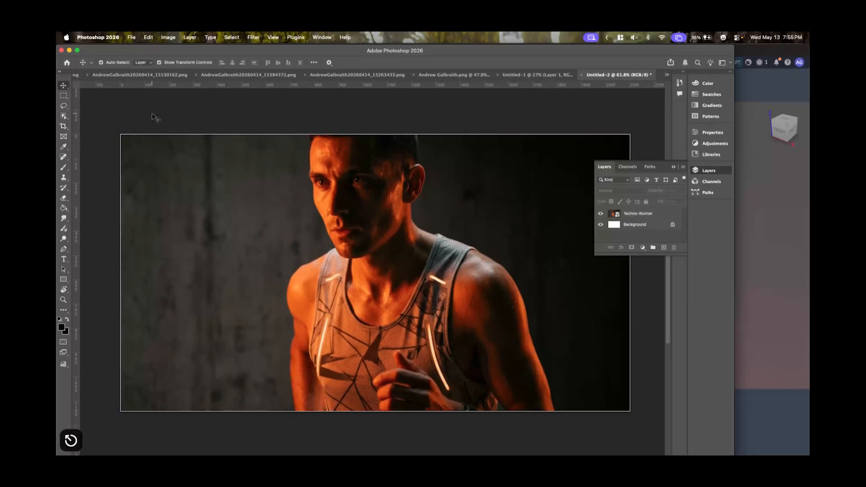
left_click(175, 150)
left_click(193, 110)
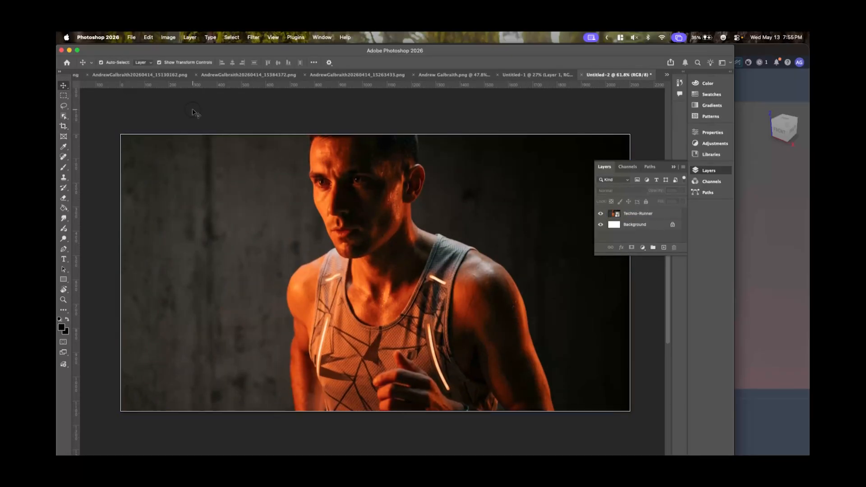
left_click(467, 193)
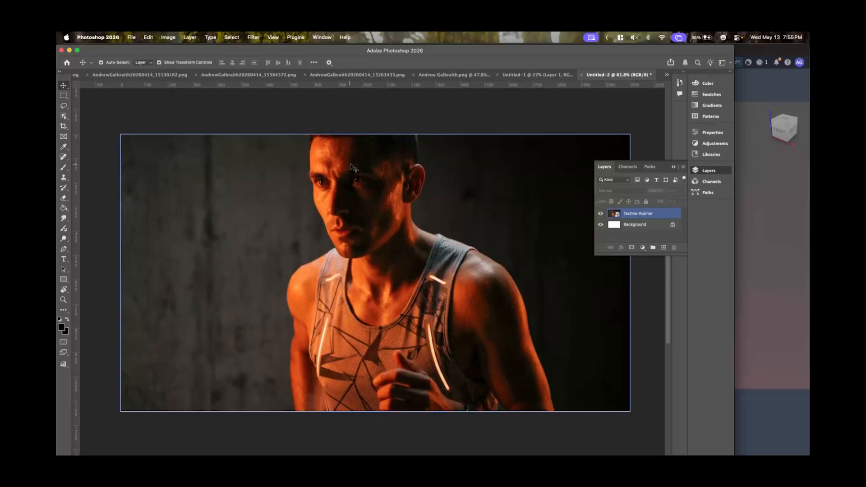
left_click(107, 156)
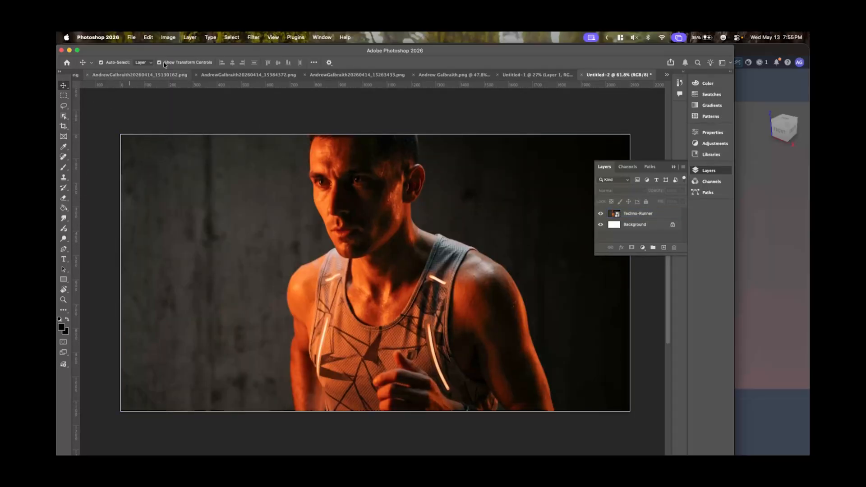
- Open "Sunglasses Render for Compositing.PNG" from the Desktop as a separate document
left_click(129, 41)
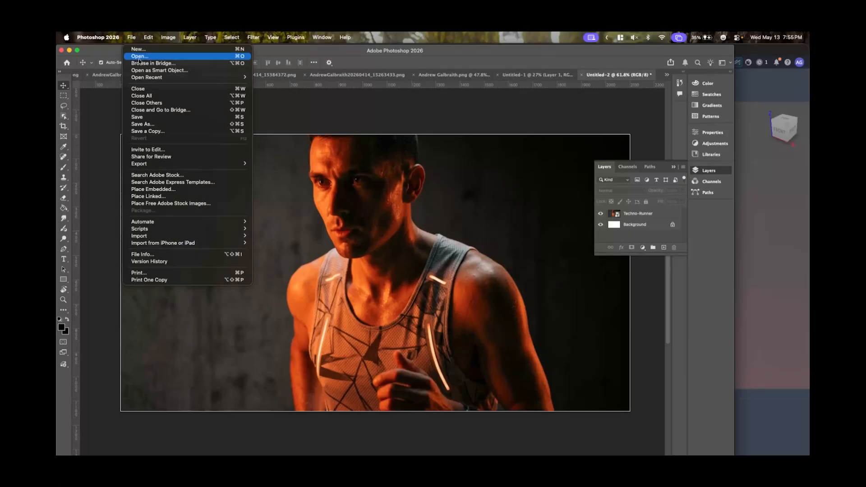
left_click(256, 76)
key("super+o")
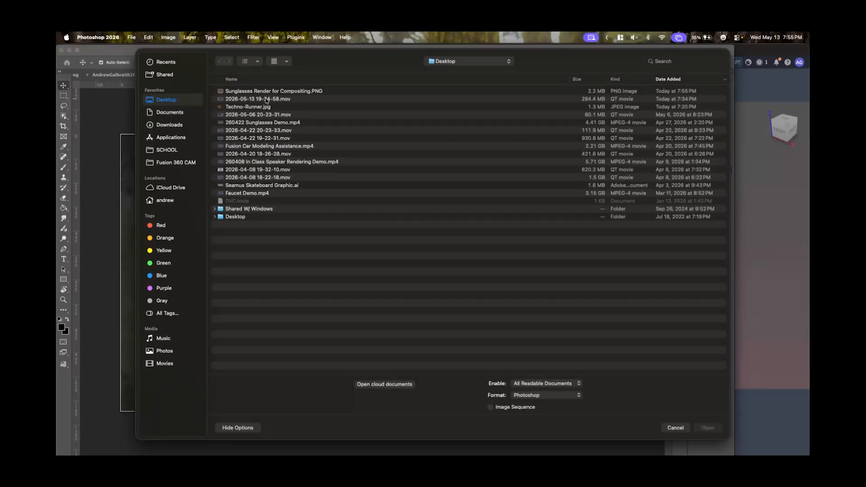
left_click(252, 92)
left_click(709, 428)
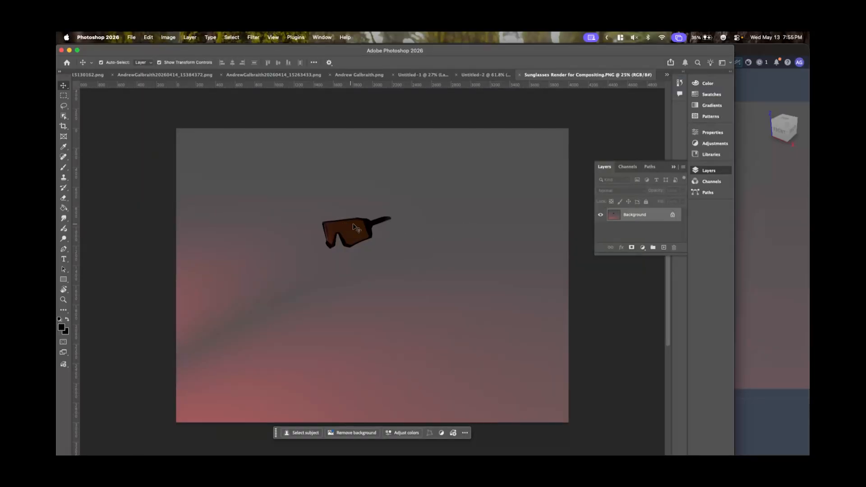
- Try to trace the sunglasses' outline with the Magnetic Lasso tool, starting at the tip of the temple arm
scroll(354, 228, "down", 3, "alt")
scroll(346, 226, "up", 10, "alt")
scroll(346, 227, "up", 6, "alt")
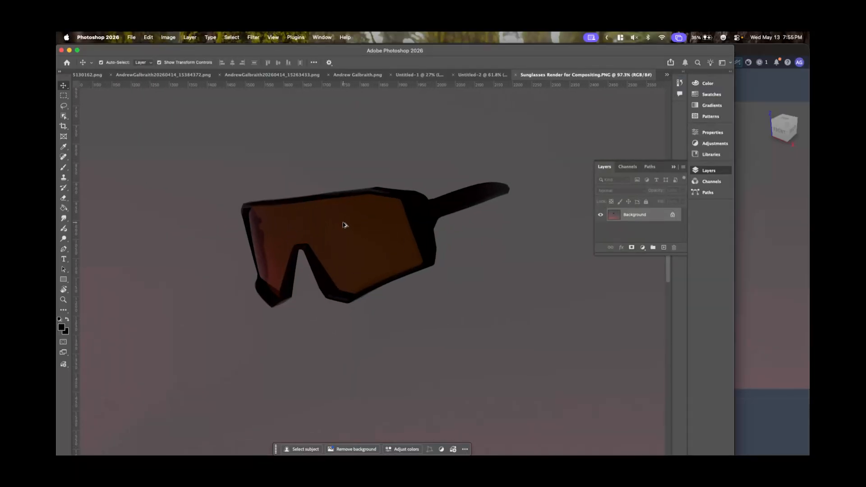
scroll(344, 225, "down", 3, "alt")
scroll(345, 225, "up", 2, "alt")
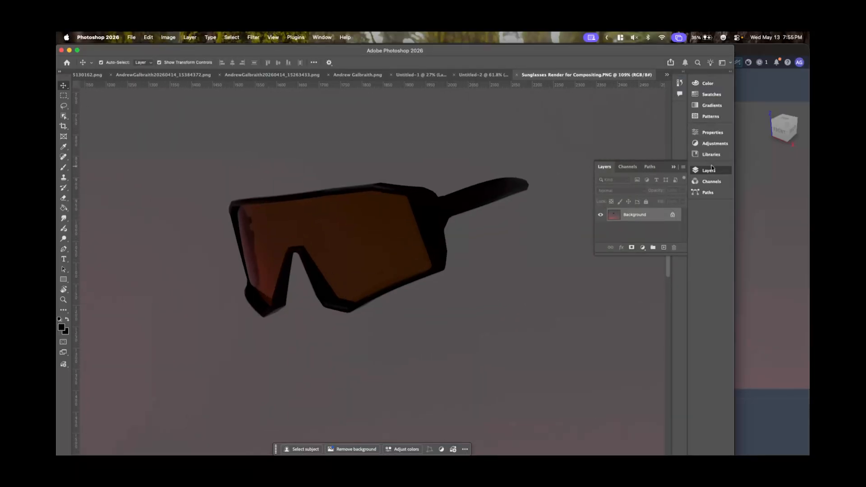
left_click(63, 105)
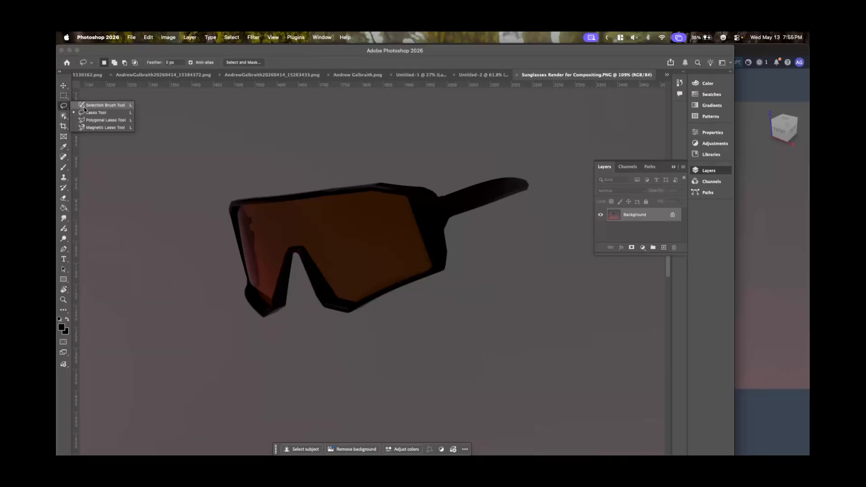
left_click(97, 127)
left_click(529, 183)
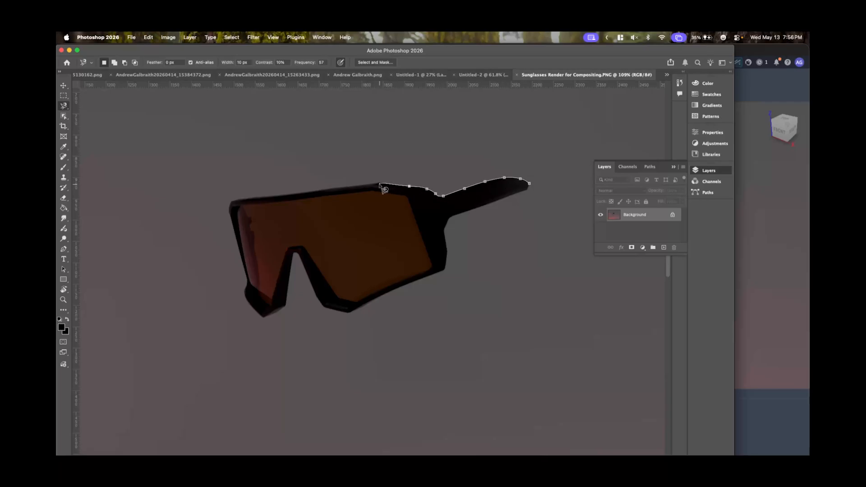
key("Escape")
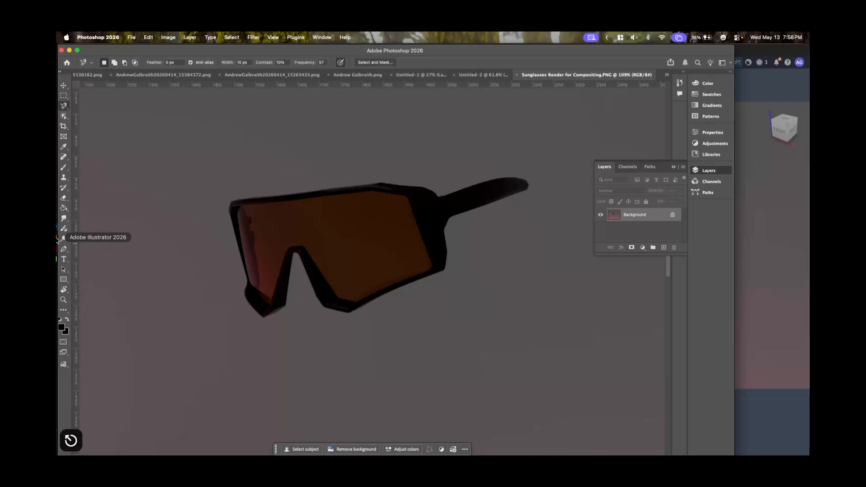
- Switch to Fusion, close the finished render's preview and check the render settings for file format and background
left_click(68, 131)
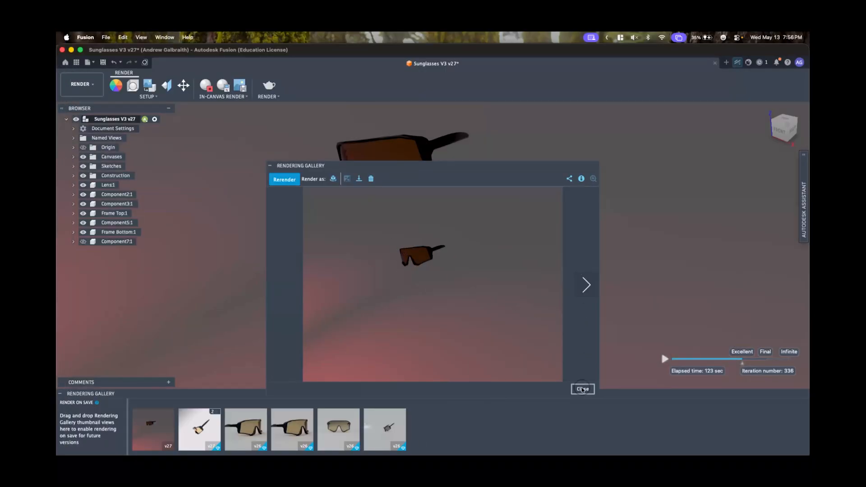
left_click(583, 389)
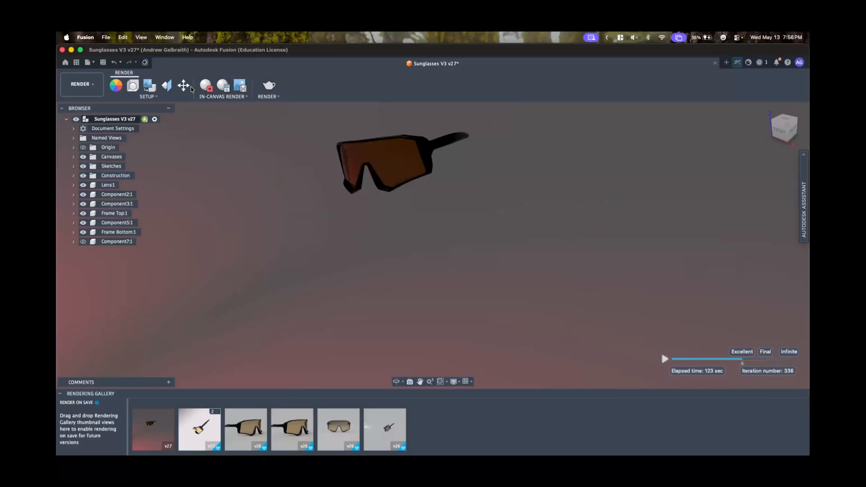
left_click(267, 87)
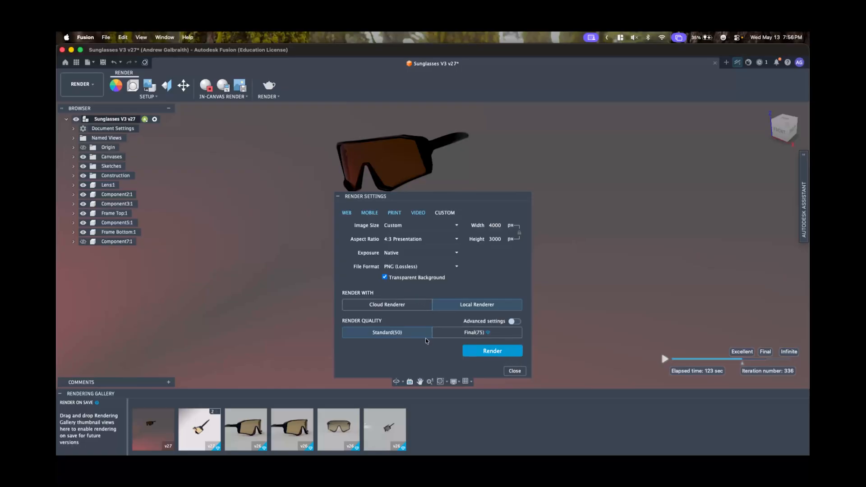
left_click(514, 371)
- Return to the sunglasses render in Photoshop and select the sunglasses with Select Subject
mouse_move(57, 208)
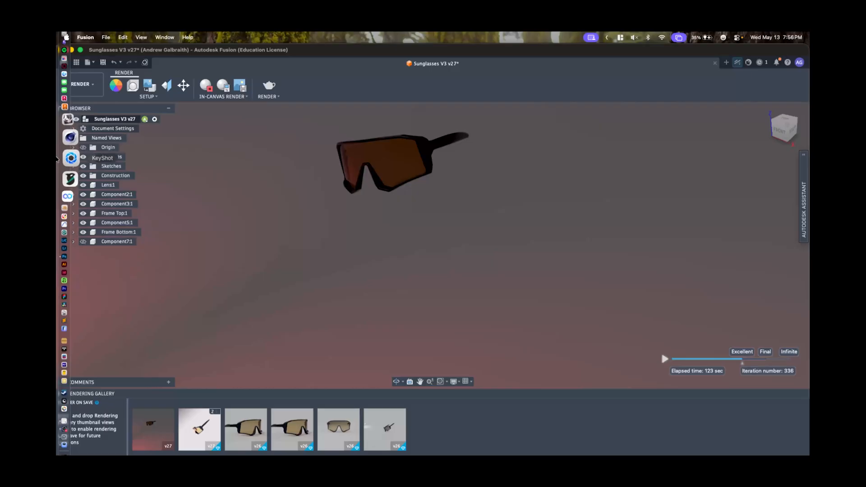
left_click(58, 226)
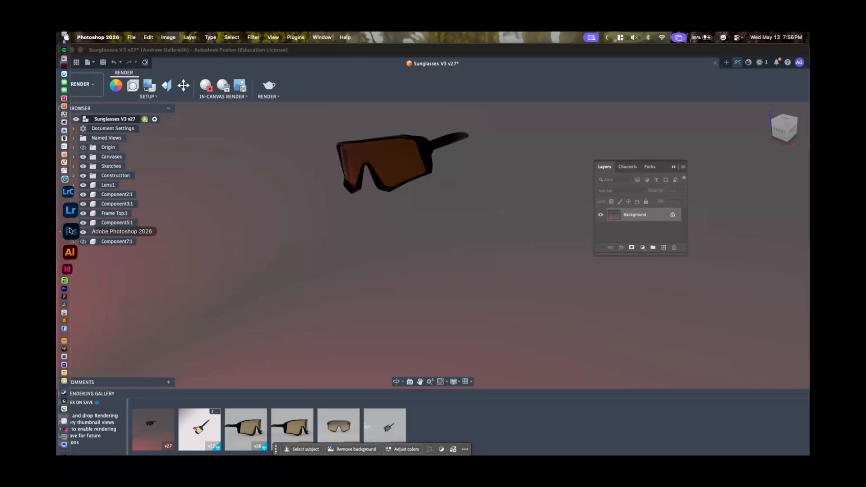
left_click(69, 231)
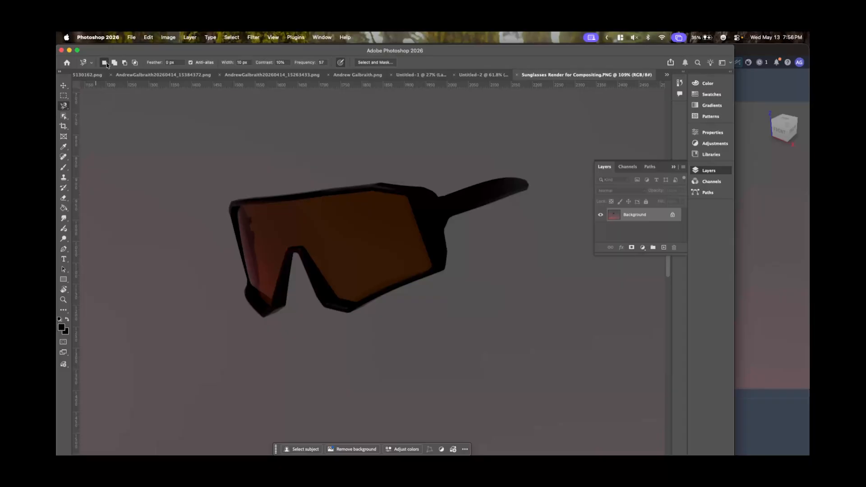
left_click(173, 37)
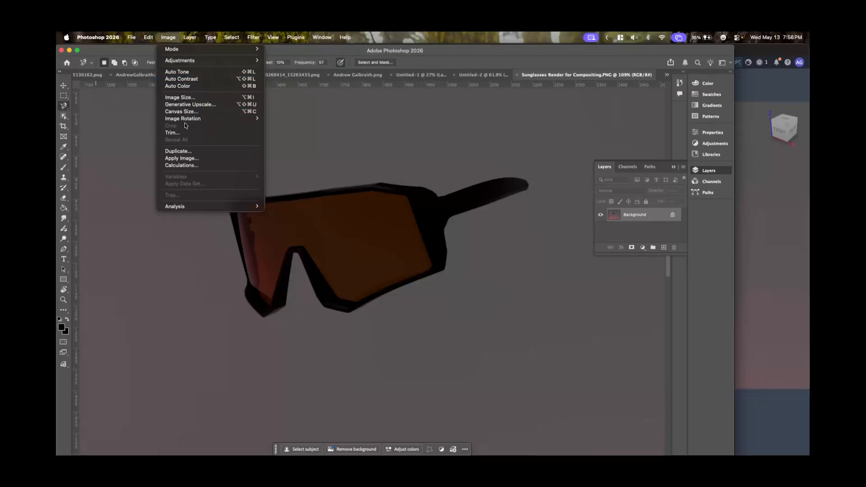
mouse_move(185, 121)
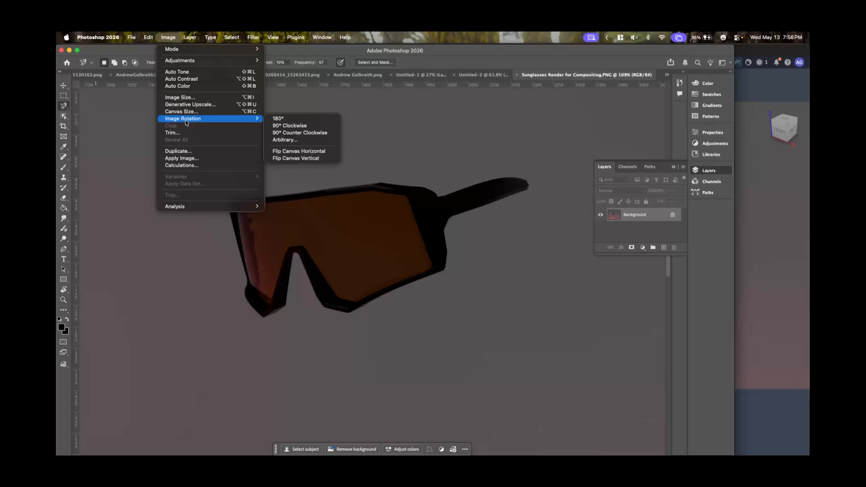
mouse_move(229, 40)
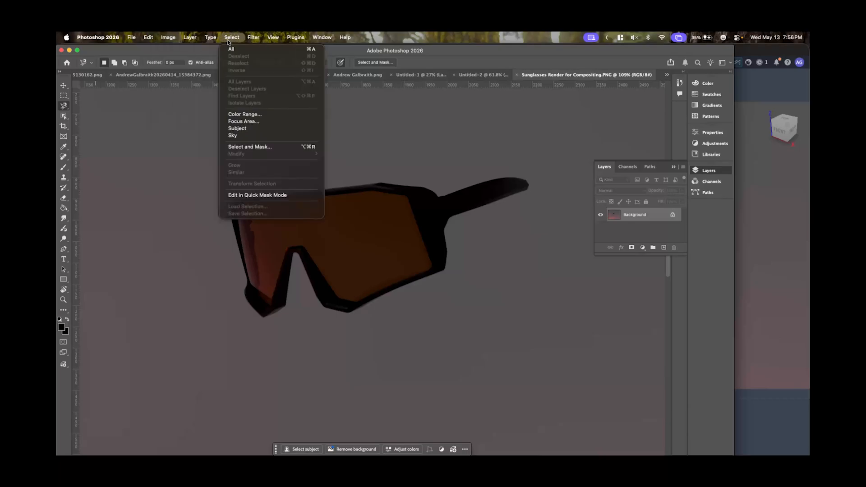
left_click(236, 129)
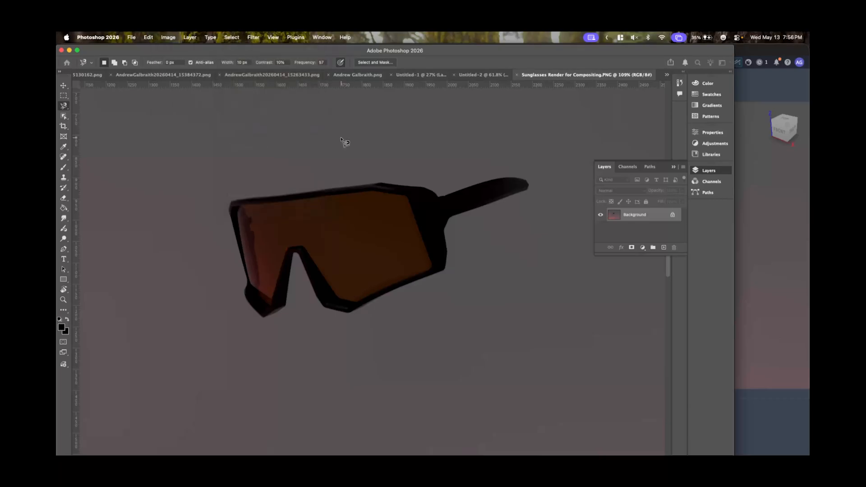
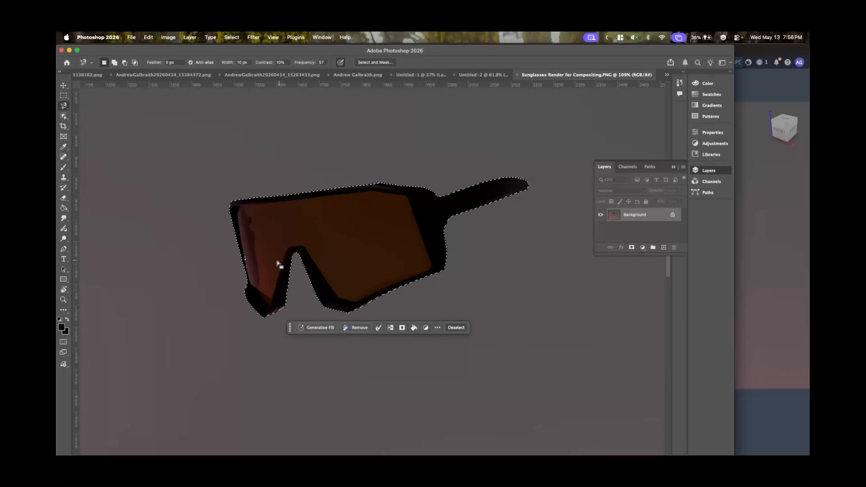
- Add the small unselected gaps along the lens's left rim to the selection with the Magnetic Lasso tool
scroll(239, 268, "up", 2, "alt")
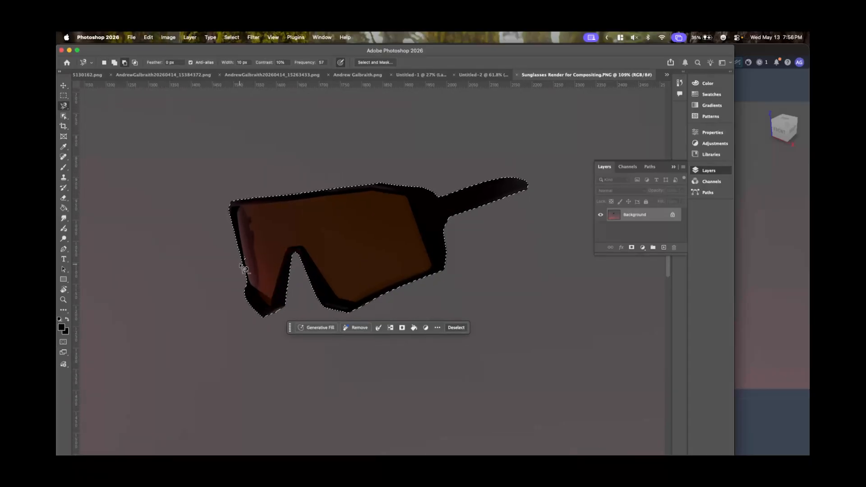
scroll(247, 268, "up", 8, "alt")
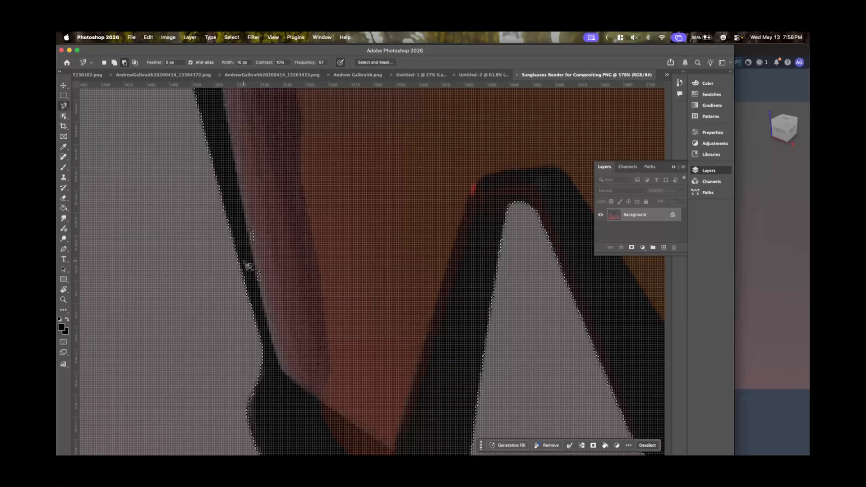
left_click(251, 212)
left_click(242, 227)
left_click(256, 285)
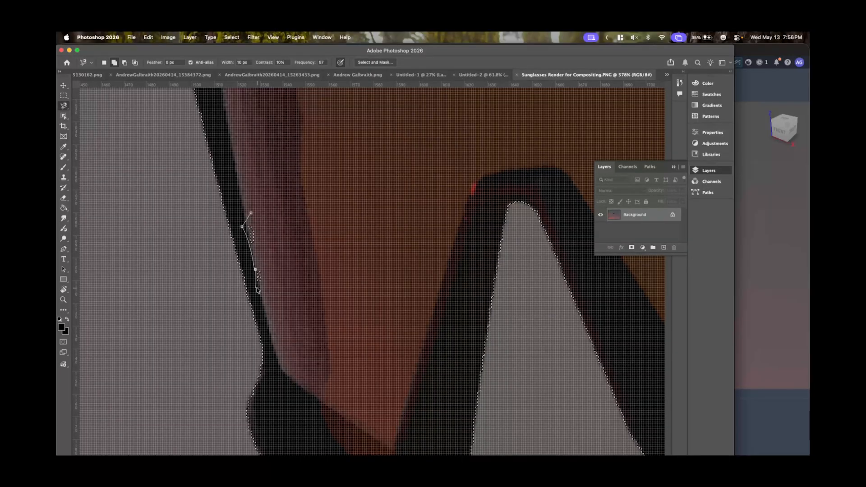
left_click(252, 212)
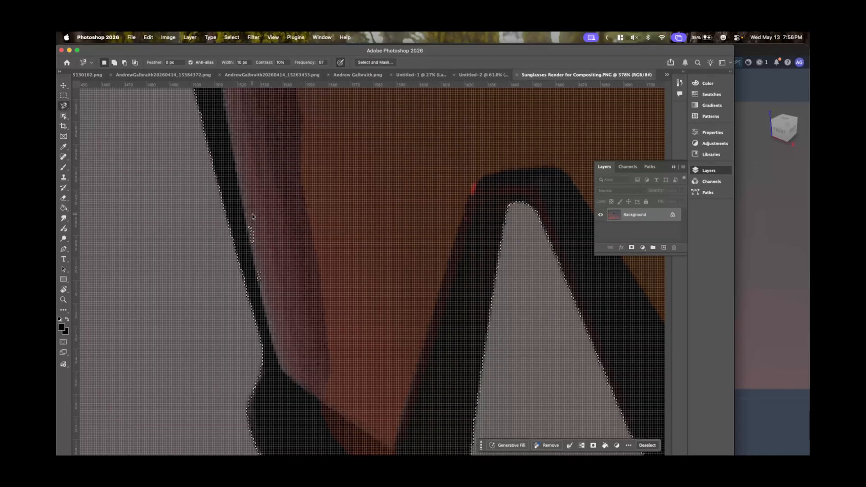
scroll(344, 245, "down", 8, "alt")
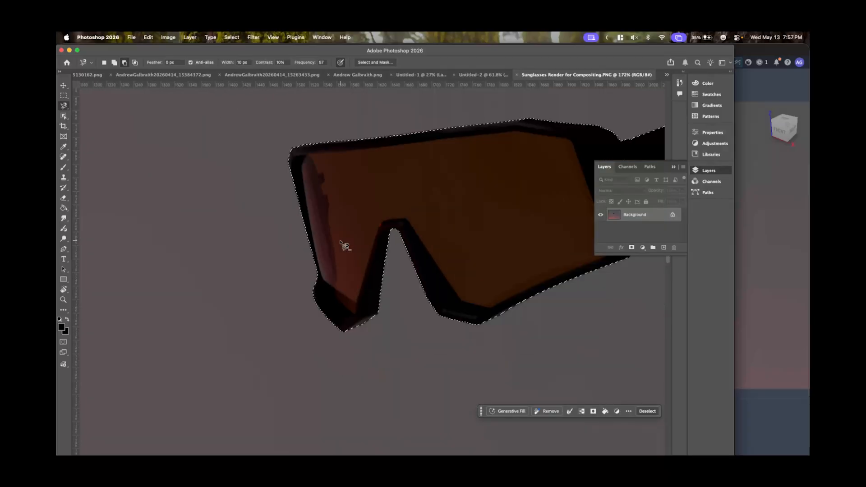
scroll(350, 240, "down", 3, "alt")
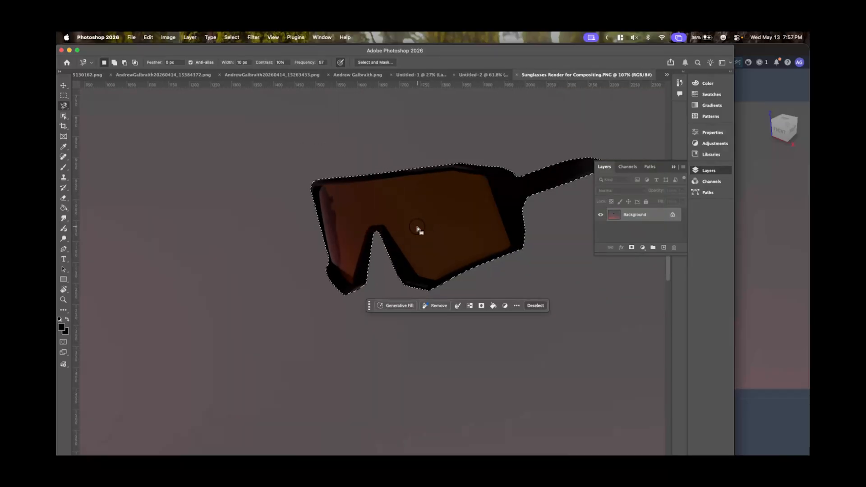
- Copy the selected sunglasses, paste them as a new layer into the Untitled-2 runner document and activate the Move tool
key("super+c")
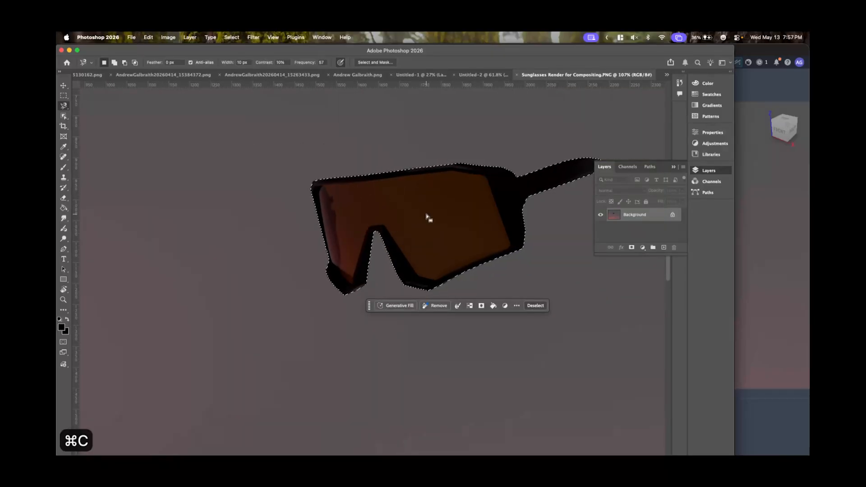
left_click(472, 76)
key("super+v")
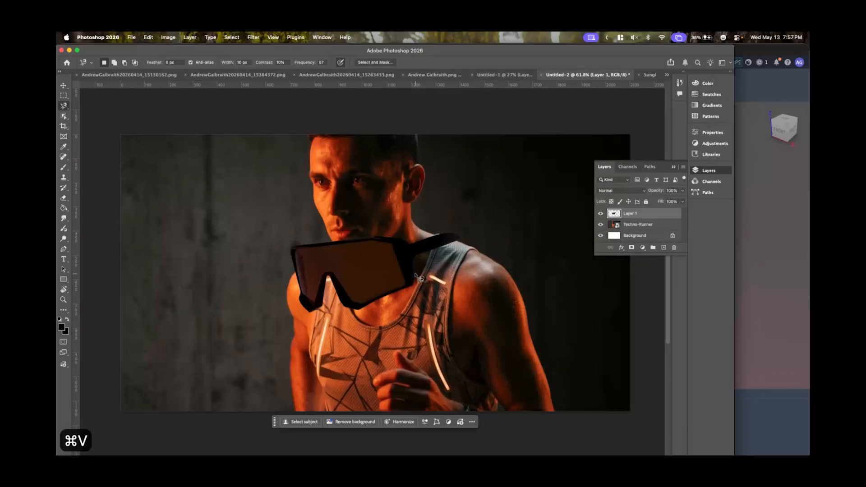
key("v")
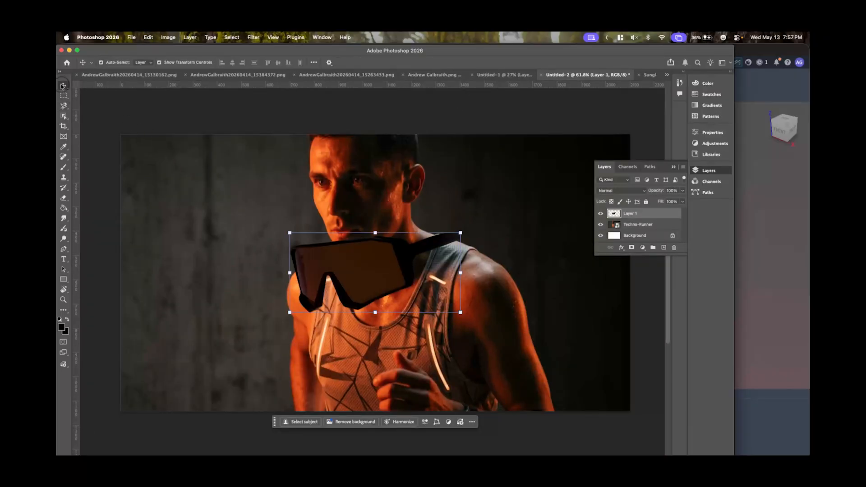
- Switch to Fusion, stop the in-canvas render and review the file format choices in the render settings
mouse_move(64, 106)
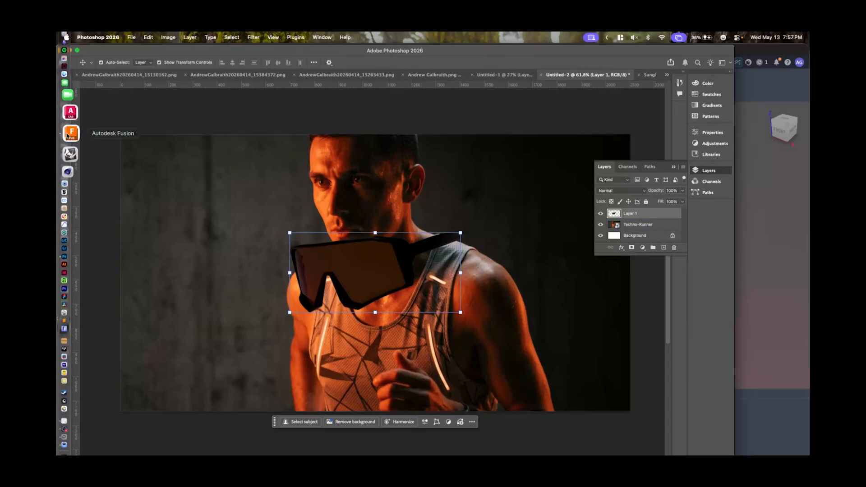
left_click(70, 134)
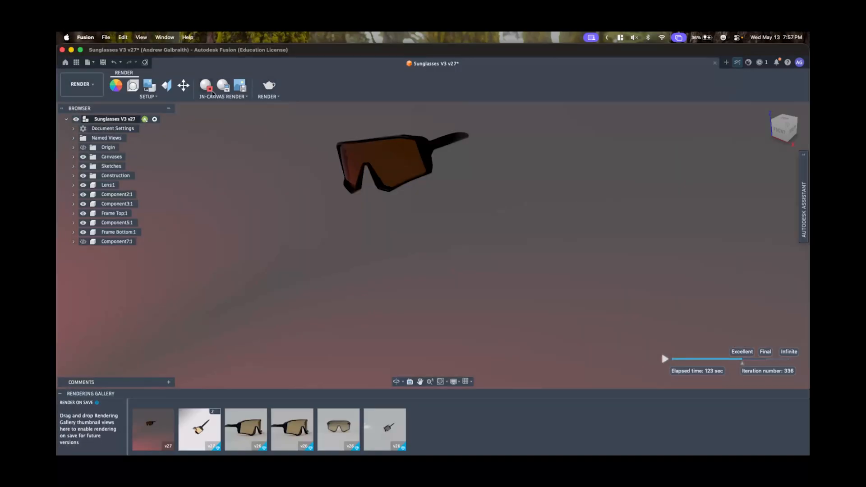
left_click(211, 91)
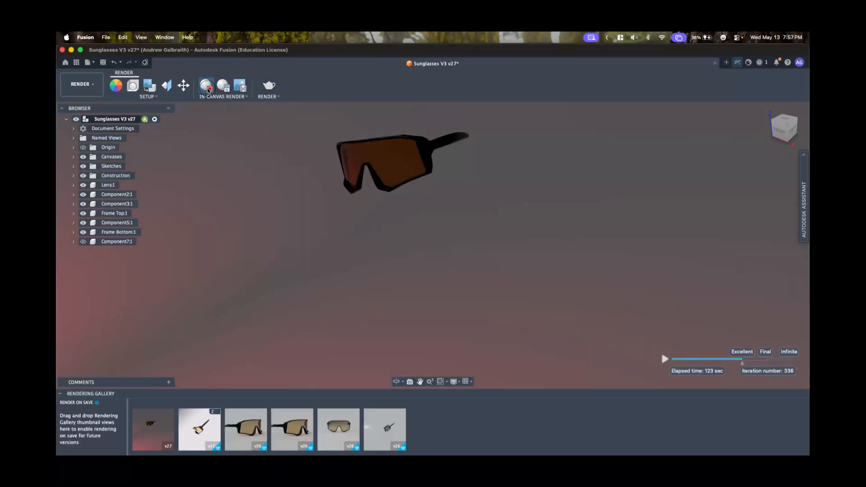
left_click(267, 88)
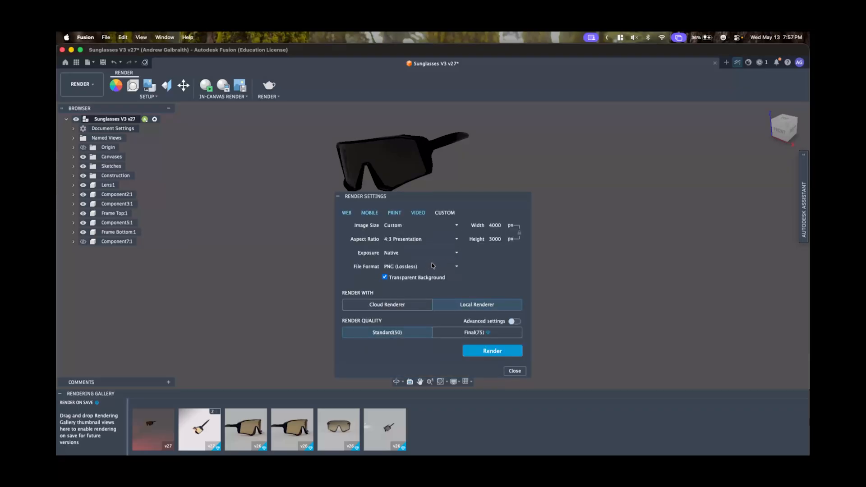
left_click(450, 270)
left_click(448, 269)
left_click(513, 371)
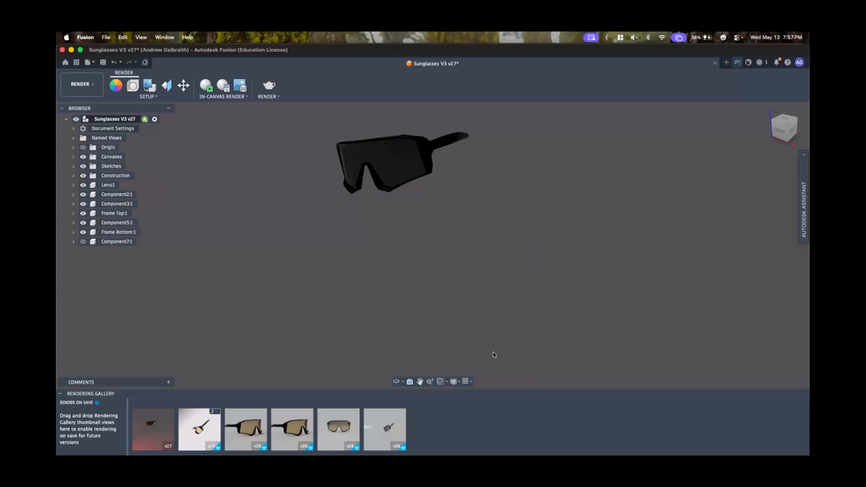
- Set the scene background to Solid Color and start a local 4000 x 3000 px PNG render with transparent background at Standard quality
left_click(133, 85)
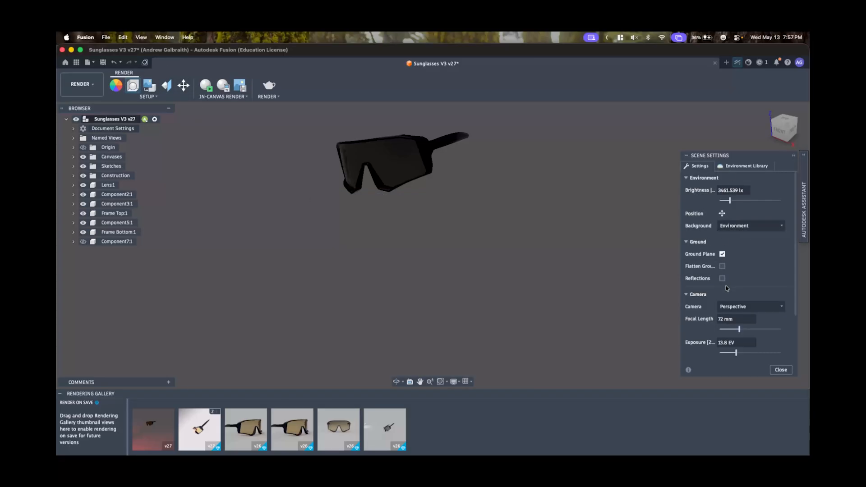
left_click(744, 225)
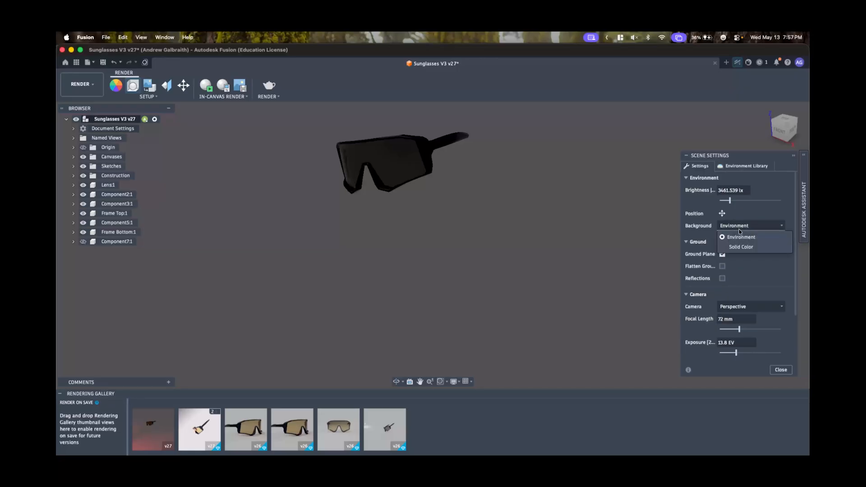
left_click(741, 246)
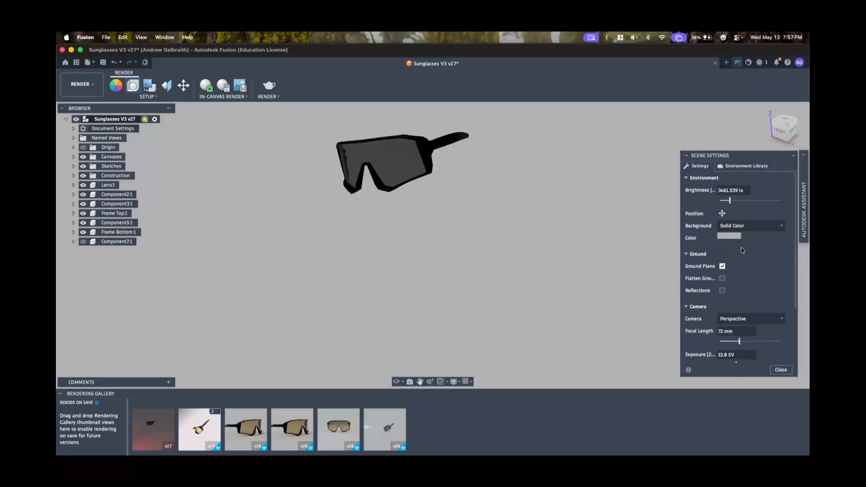
left_click(780, 369)
left_click(269, 90)
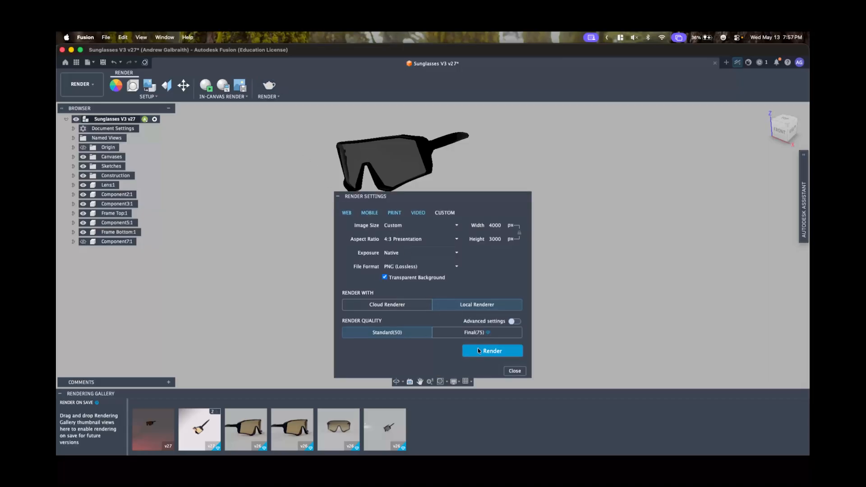
left_click(492, 351)
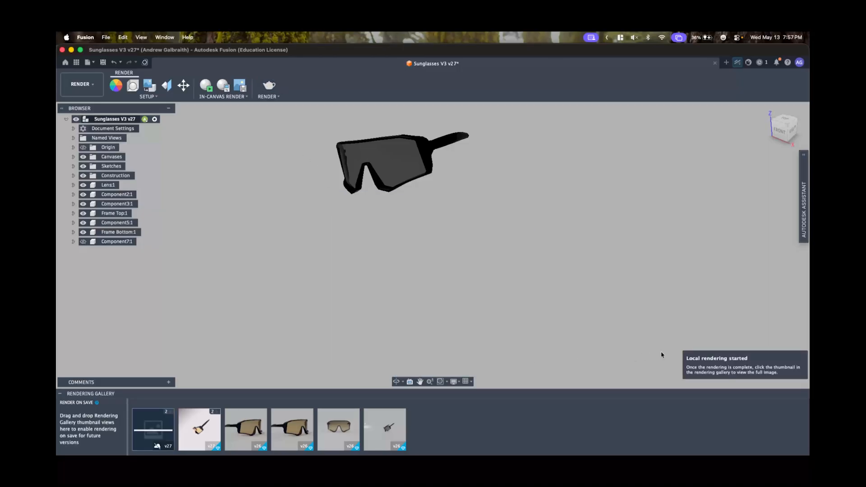
- Return to the runner document in Photoshop and examine the pasted sunglasses' lens and frame edges up close
mouse_move(57, 309)
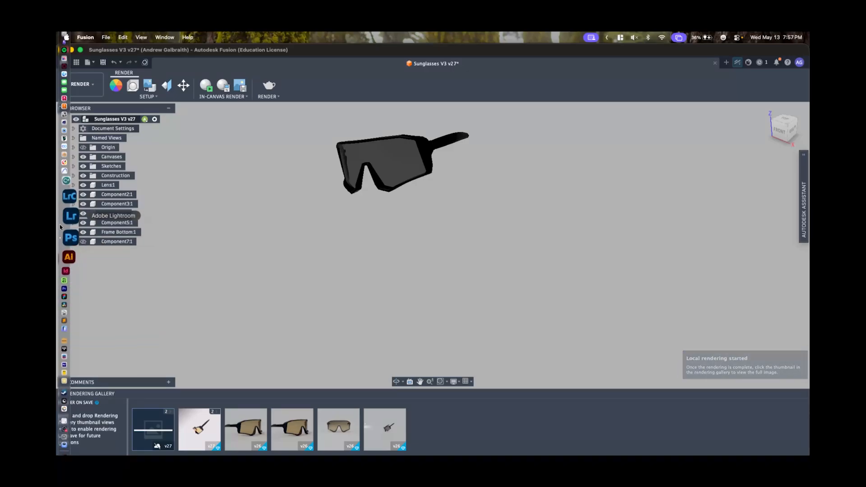
left_click(65, 232)
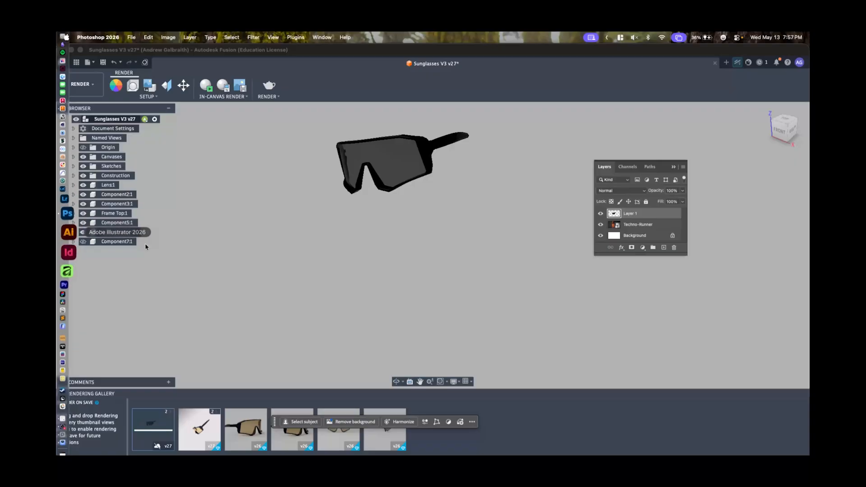
mouse_move(58, 273)
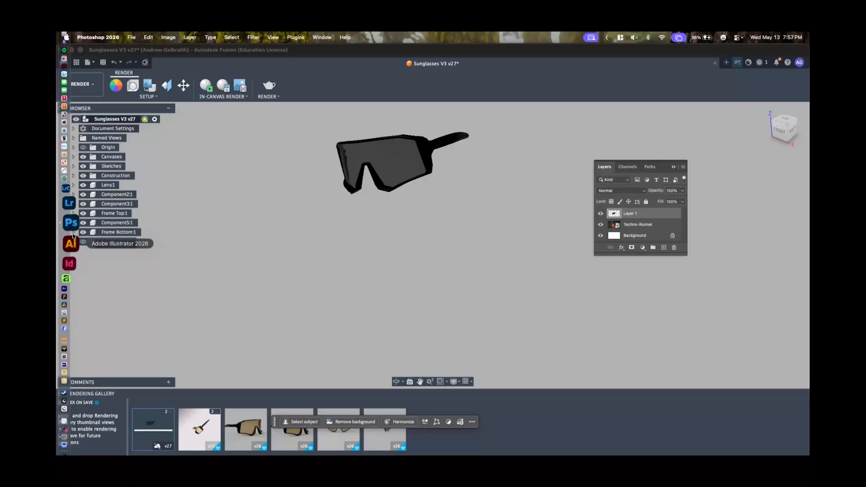
left_click(72, 231)
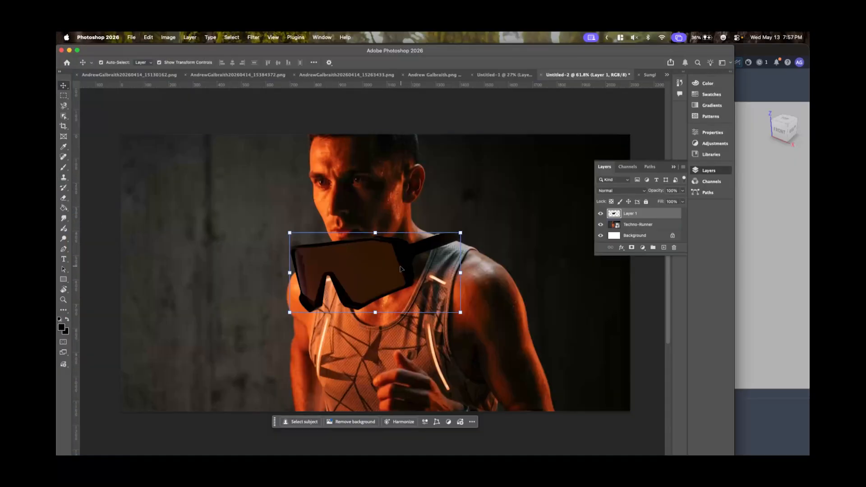
scroll(372, 302, "up", 5, "alt")
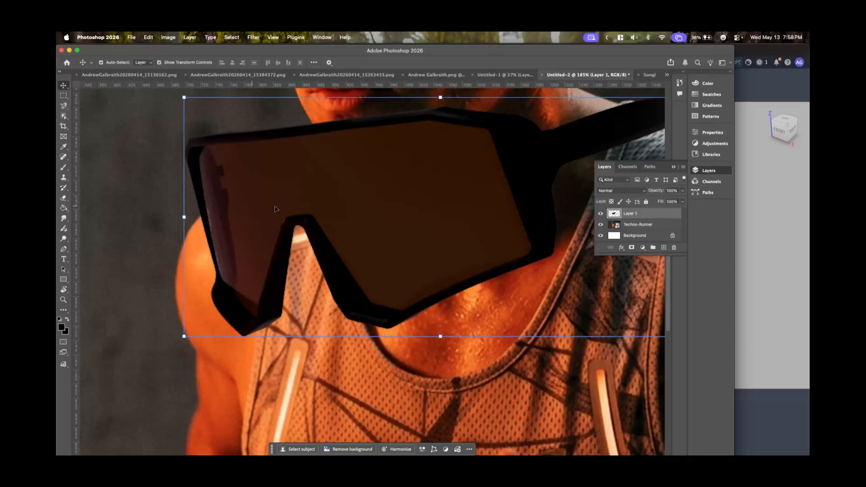
- Delete the pasted sunglasses layer, switch to Fusion and save the finished transparent render as "Transparent hopefully"
key("Delete")
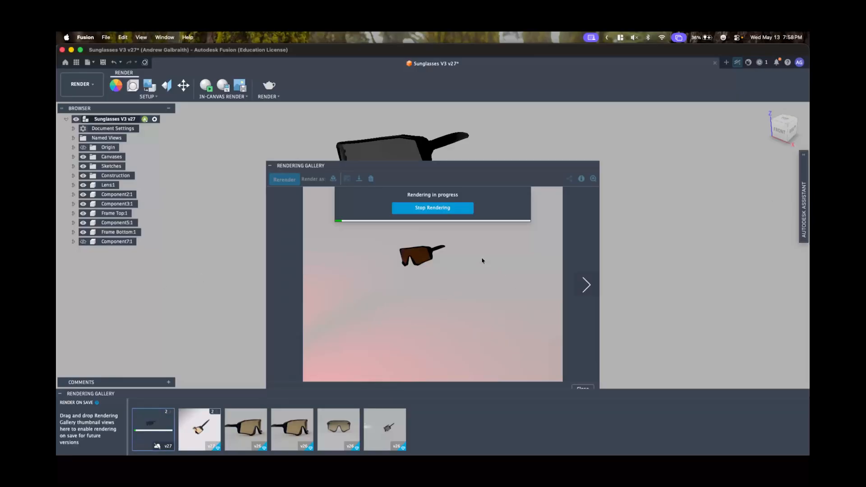
mouse_move(58, 163)
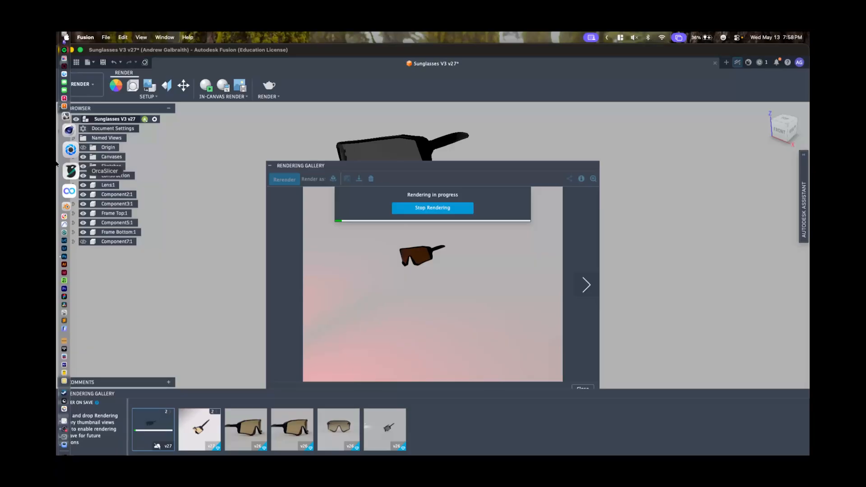
left_click(359, 179)
type("Transparent hopefully")
key("Return")
- Switch to Photoshop and open the render file Transparent hopefully.PNG
left_click(68, 229)
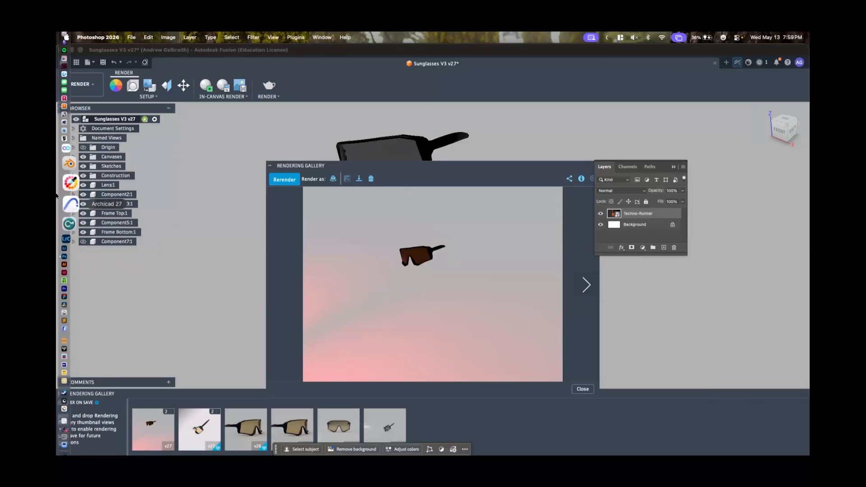
left_click(131, 38)
left_click(138, 56)
left_click(707, 428)
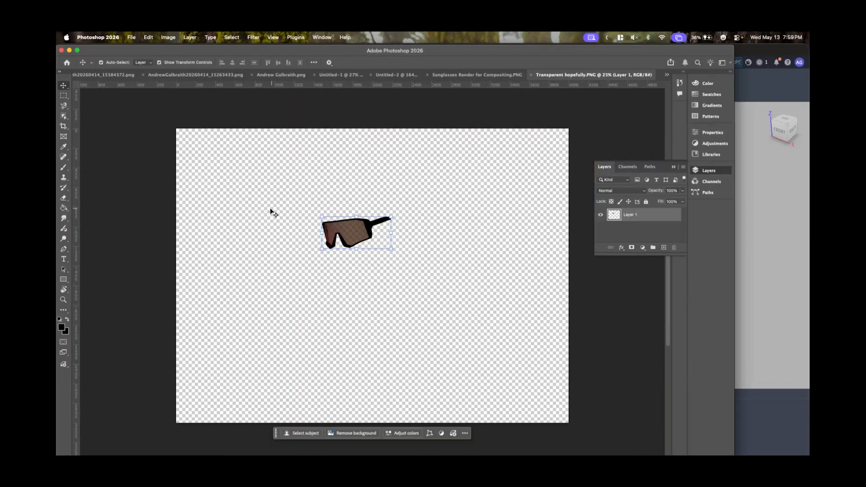
- Copy the transparent sunglasses render and paste it as a new layer into the Untitled-2 runner document
key("super+c")
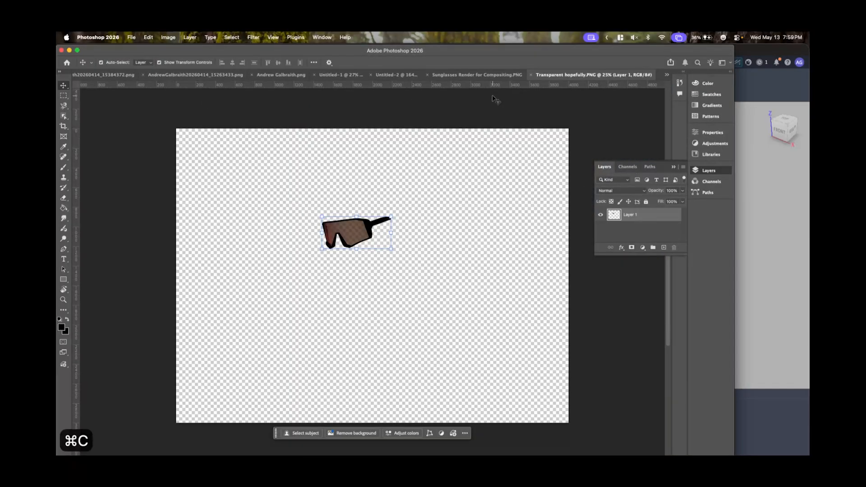
left_click(395, 75)
scroll(467, 196, "down", 5, "alt")
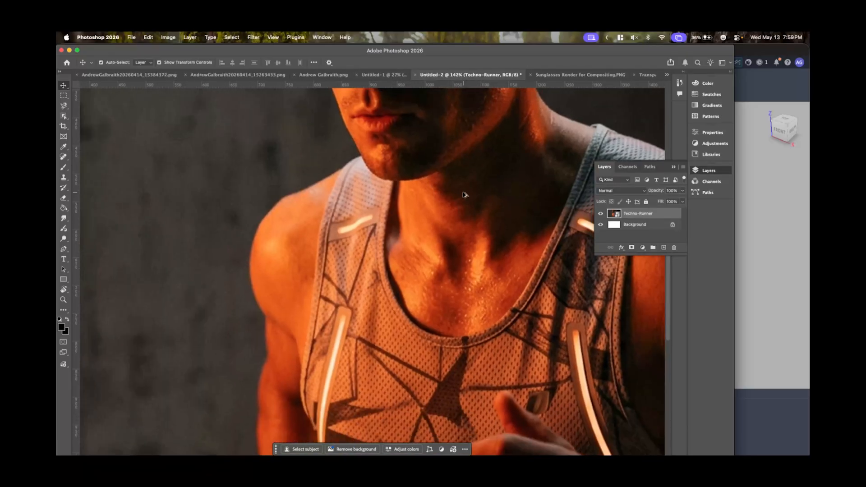
scroll(448, 202, "up", 3, "alt")
scroll(447, 202, "up", 2)
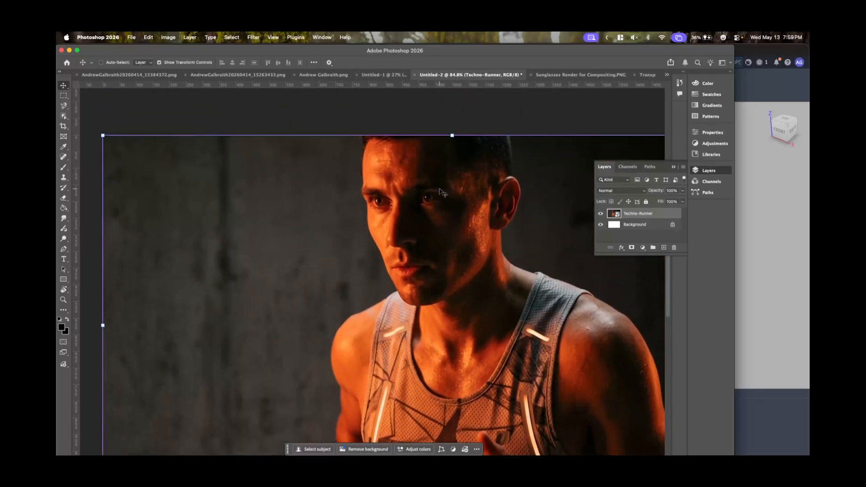
scroll(438, 243, "right", 2)
key("super+v")
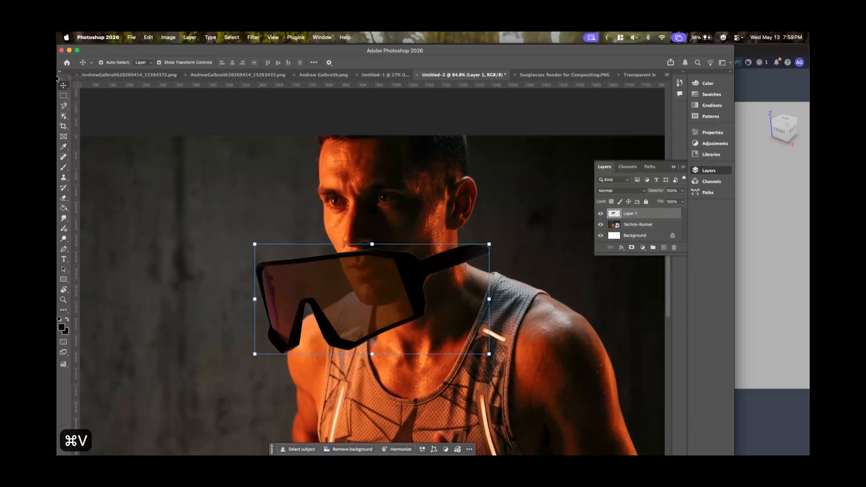
- Move the pasted sunglasses up over the runner's face
left_click_drag(422, 291, 438, 217)
scroll(467, 290, "down", 2, "alt")
scroll(467, 290, "down", 3, "alt")
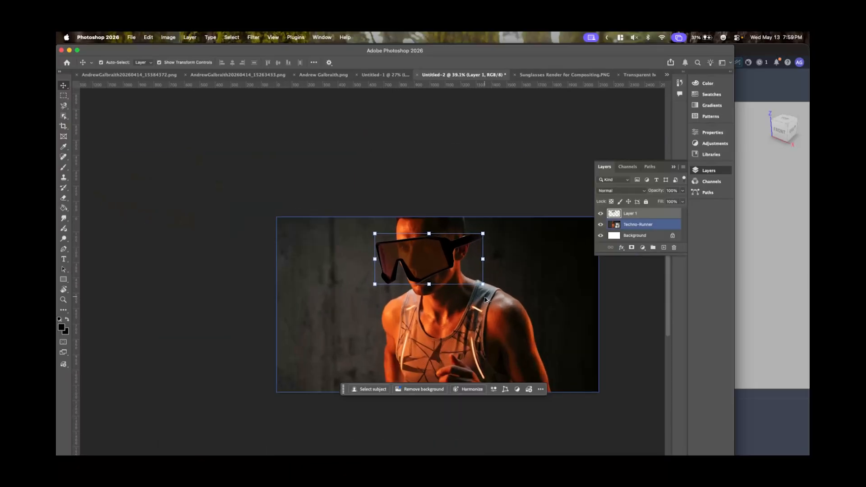
scroll(473, 298, "up", 4, "alt")
- Free-transform the sunglasses to about 69% with a rotation of about 1.7°, fitting them over the runner's eyes, nose and ear
key("super+t")
left_click_drag(291, 273, 351, 245)
left_click_drag(399, 214, 368, 208)
left_click_drag(457, 172, 461, 179)
left_click_drag(355, 218, 360, 218)
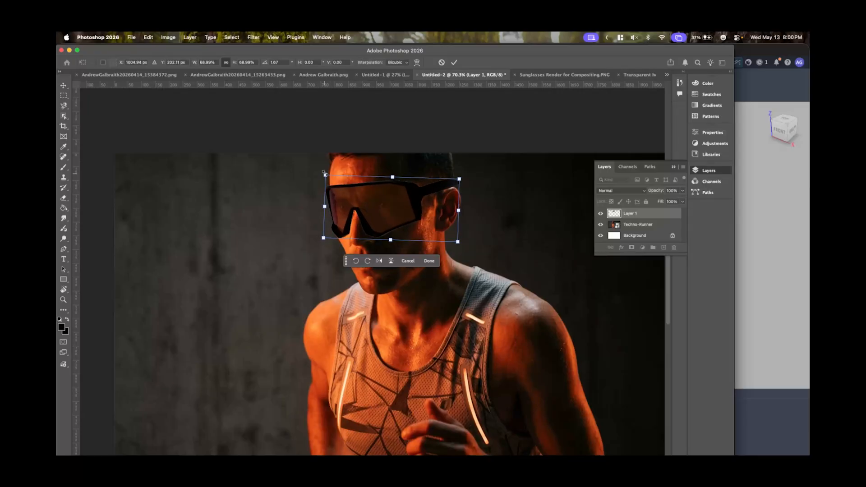
left_click_drag(324, 175, 325, 175)
left_click_drag(355, 202, 357, 201)
key("Return")
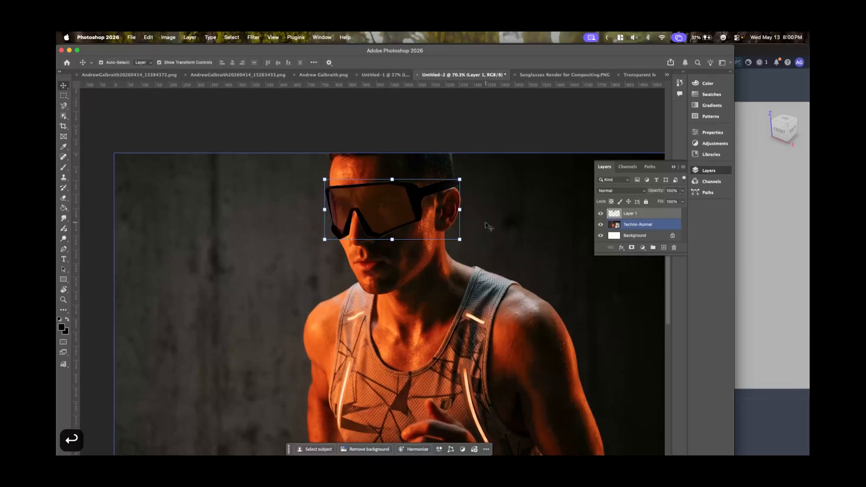
- Clip the sunglasses layer to the Techno-Runner layer with a clipping mask
left_click(631, 213)
right_click(643, 215)
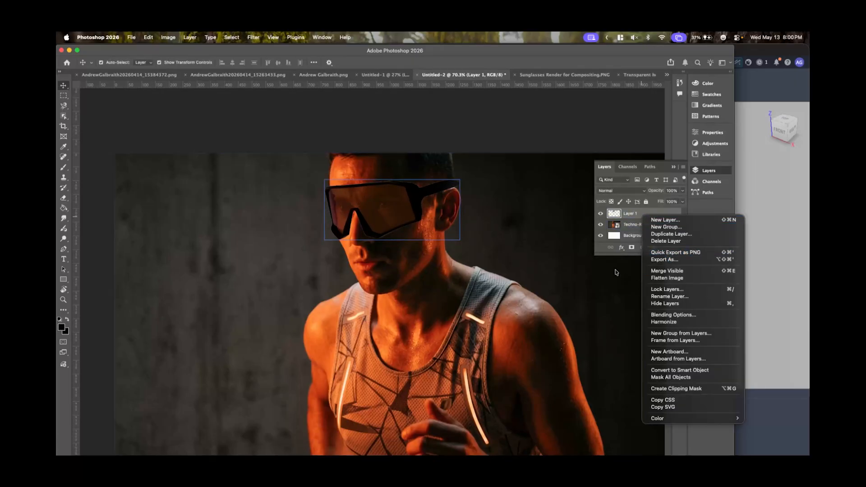
left_click(689, 389)
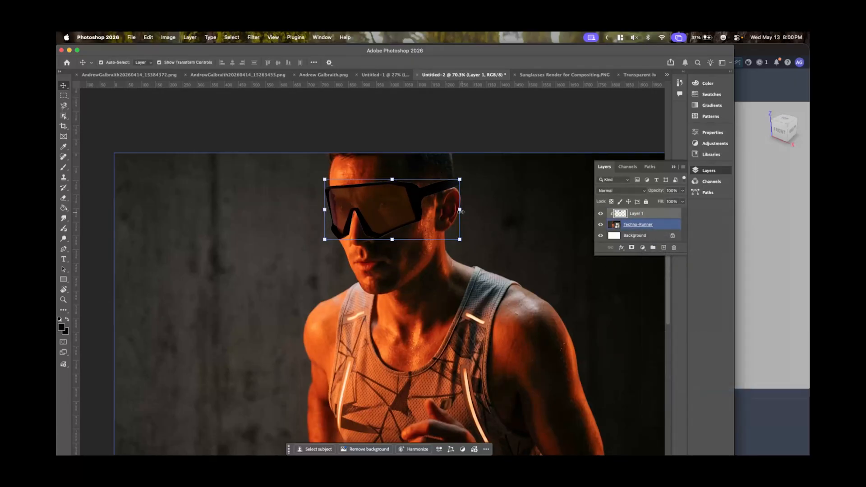
- Make the Techno-Runner layer active, hide the sunglasses layer and activate the Magnetic Lasso tool for the ear
scroll(454, 194, "up", 10, "alt")
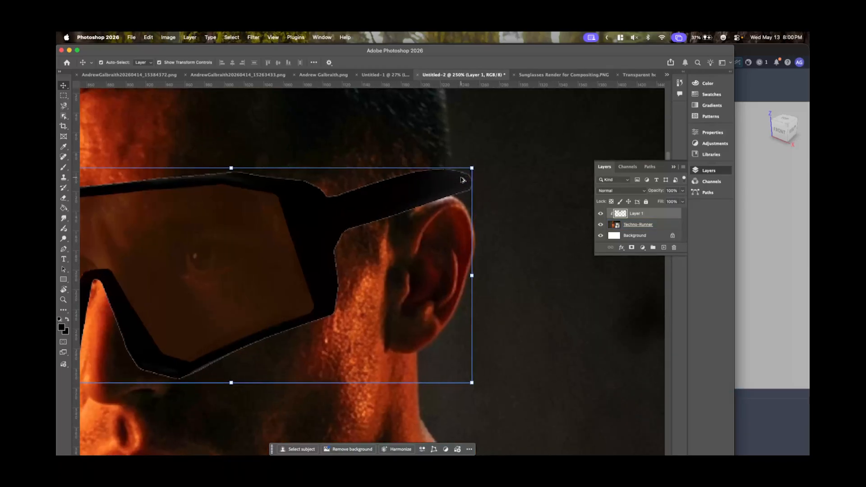
left_click(87, 170)
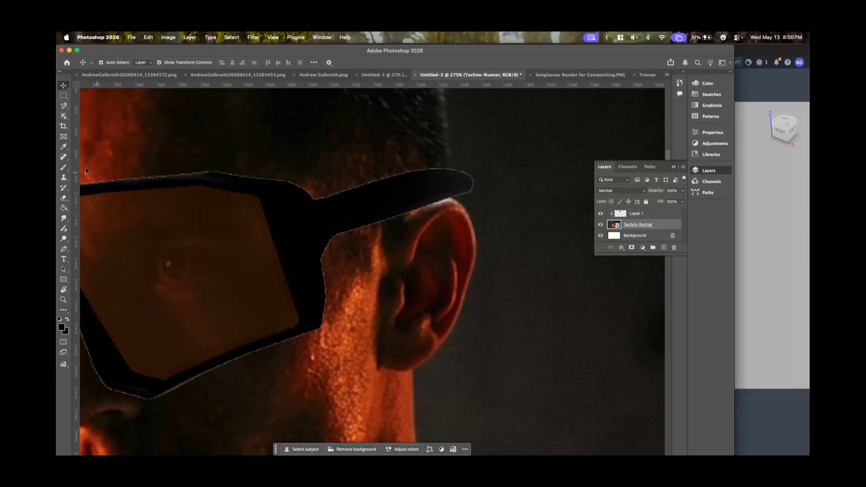
left_click(600, 214)
left_click(64, 105)
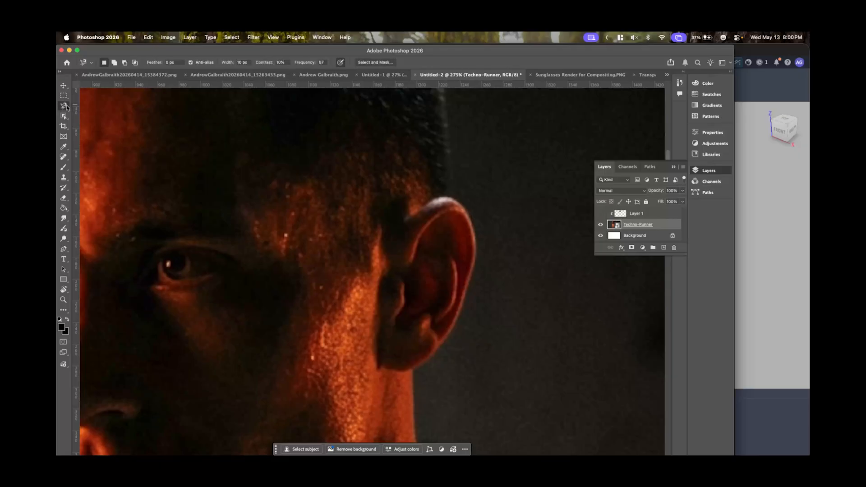
left_click(407, 217)
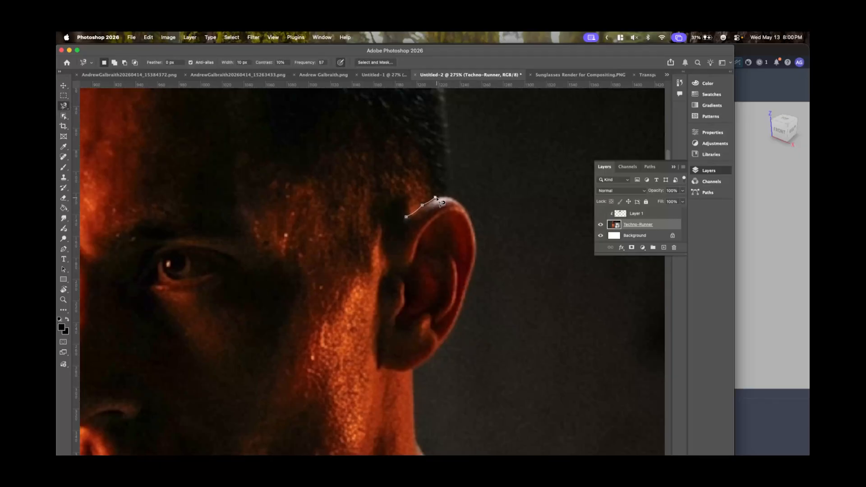
key("Escape")
key("Escape")
left_click(321, 62)
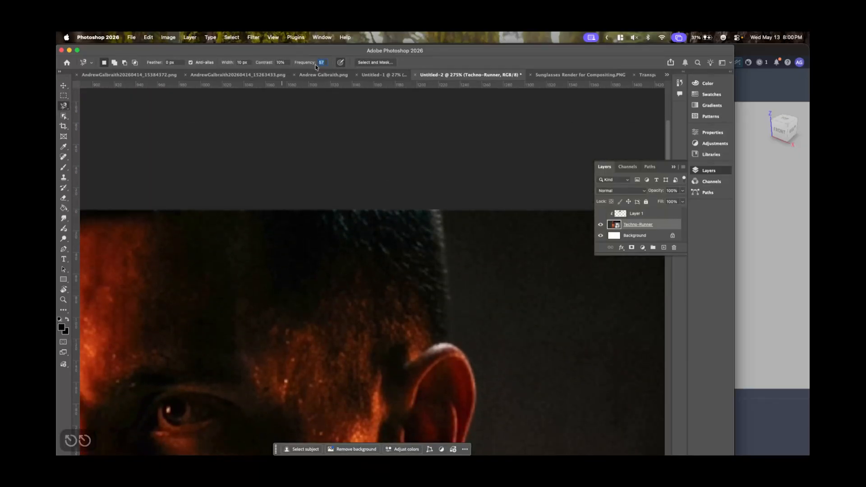
type("10")
left_click(361, 211)
key("Escape")
key("Escape")
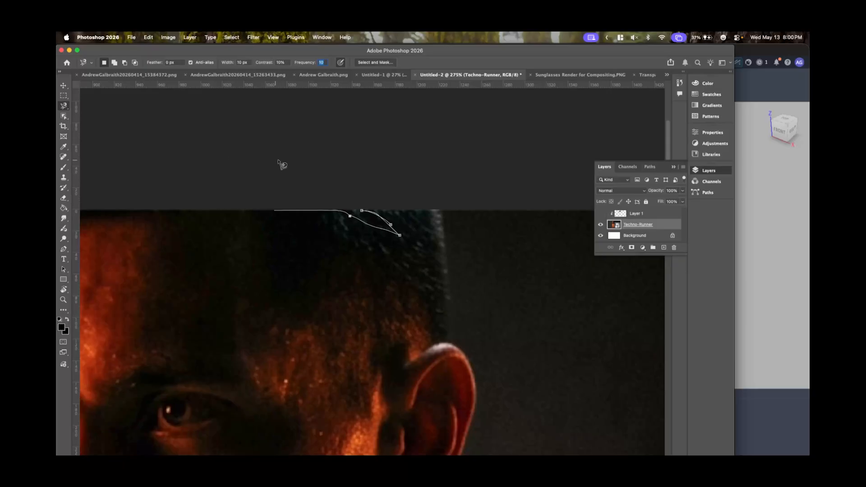
left_click(408, 362)
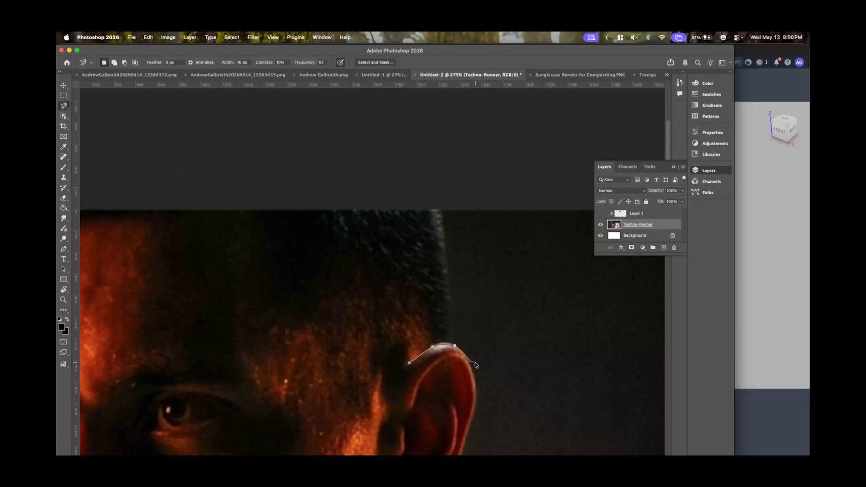
key("Escape")
- Set the Magnetic Lasso frequency to 10 and trace a closed selection around the runner's ear
left_click(316, 62)
type("10")
key("Return")
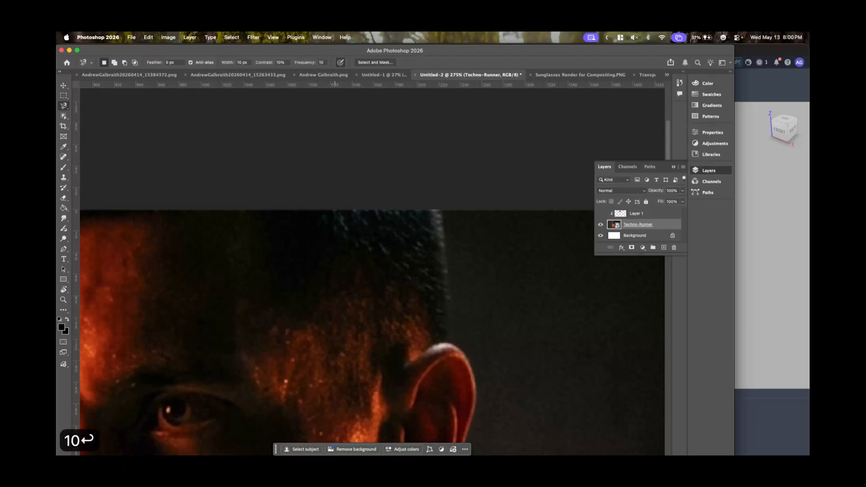
left_click(400, 375)
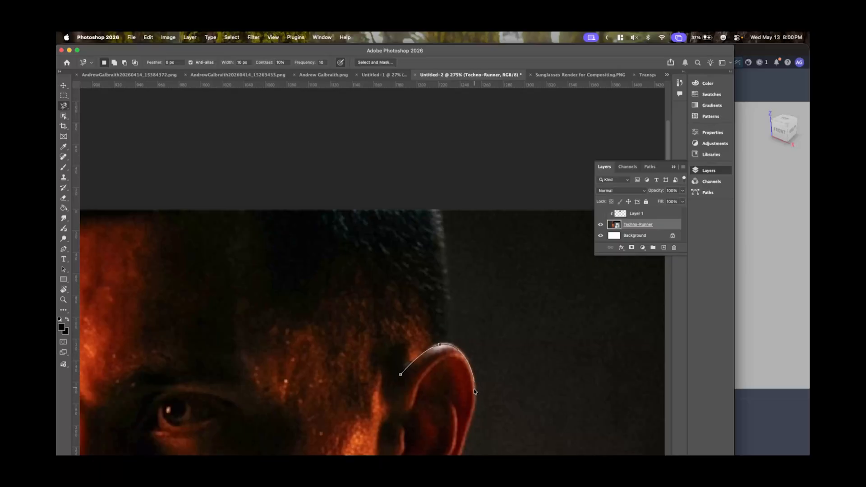
scroll(471, 403, "down", 3)
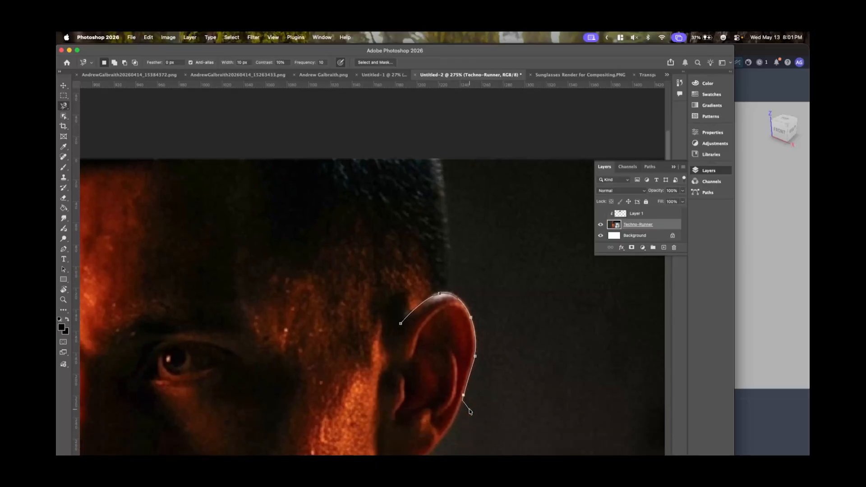
double_click(393, 343)
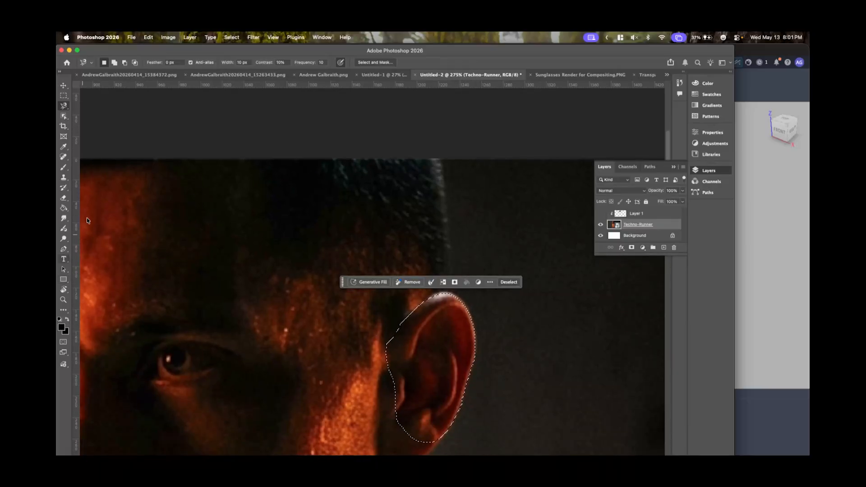
- Activate the Paint Bucket tool and make the sunglasses layer active and visible again
left_click(63, 208)
left_click(652, 215)
left_click(600, 213)
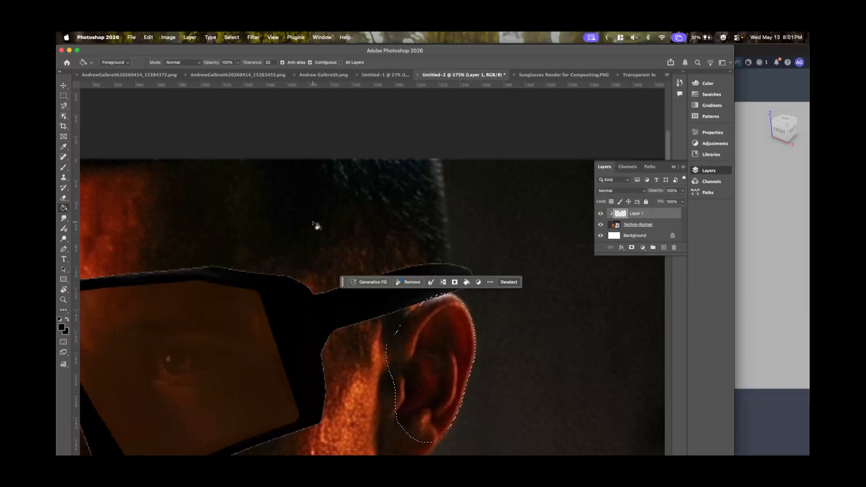
- Try filling the ear selection with black on the sunglasses layer and undo the fill
left_click(435, 358)
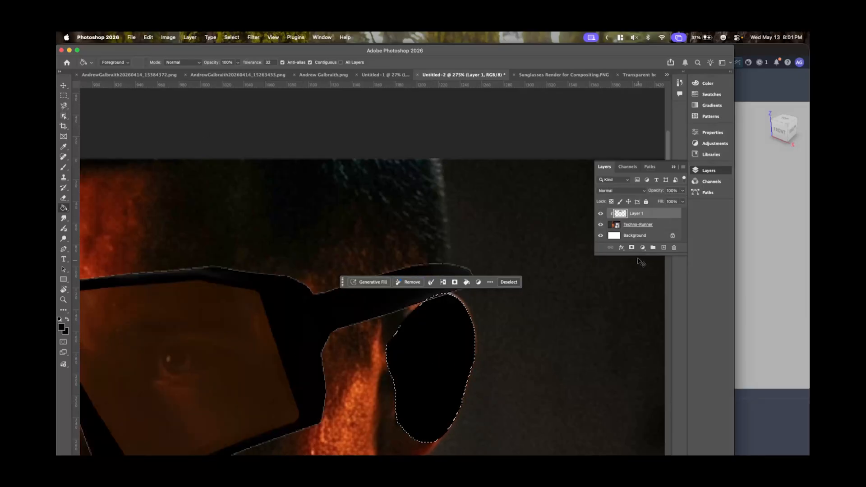
key("super+z")
double_click(656, 213)
left_click(558, 179)
right_click(654, 214)
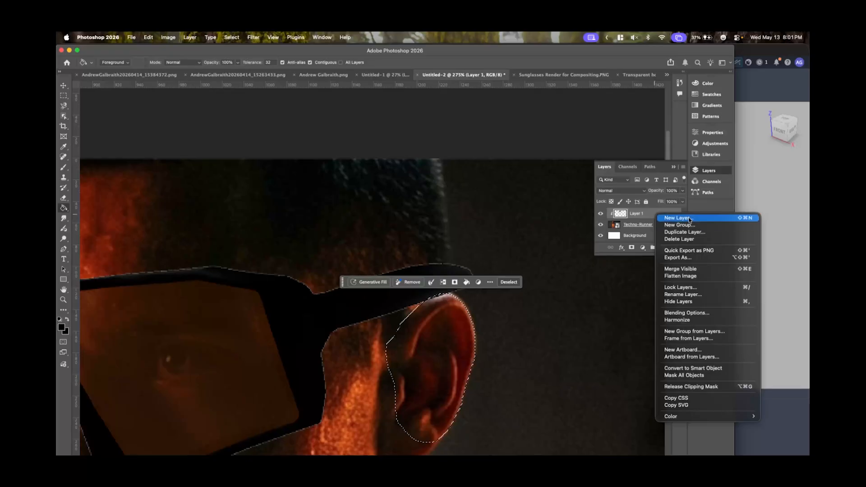
- Copy the selected ear from the Techno-Runner layer and paste it as a new layer above the sunglasses
left_click(645, 225)
key("super+c")
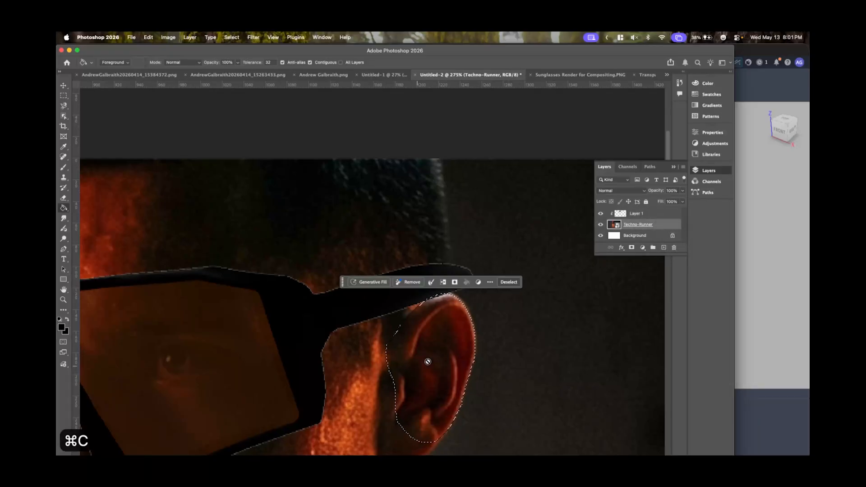
key("super+v")
key("super+v")
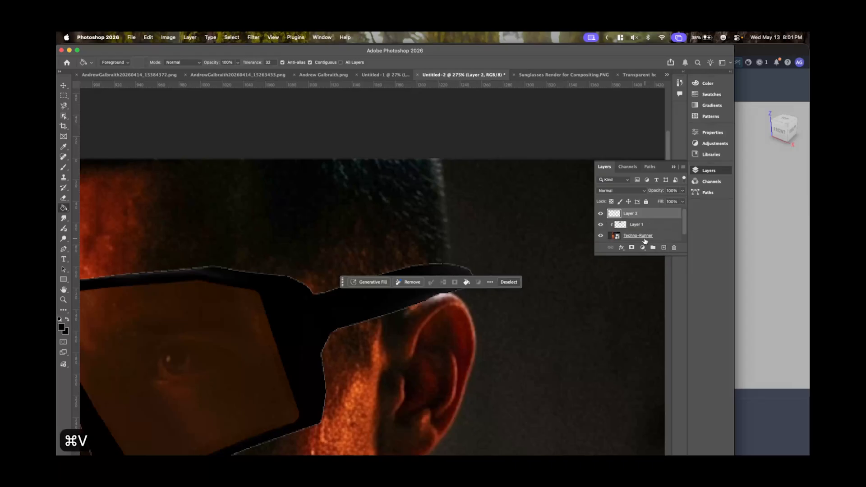
- Undo the stray Paint Bucket action on the pasted ear layer and switch to the Move tool
left_click(432, 310)
key("super+z")
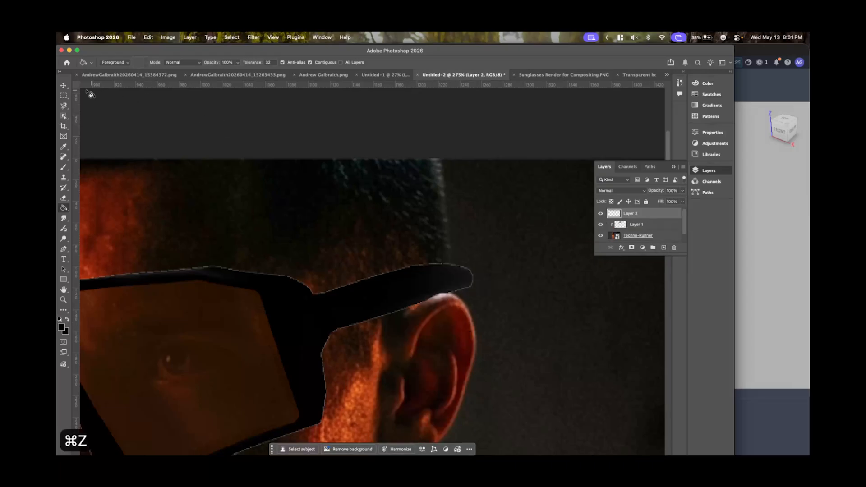
key("v")
key("super+z")
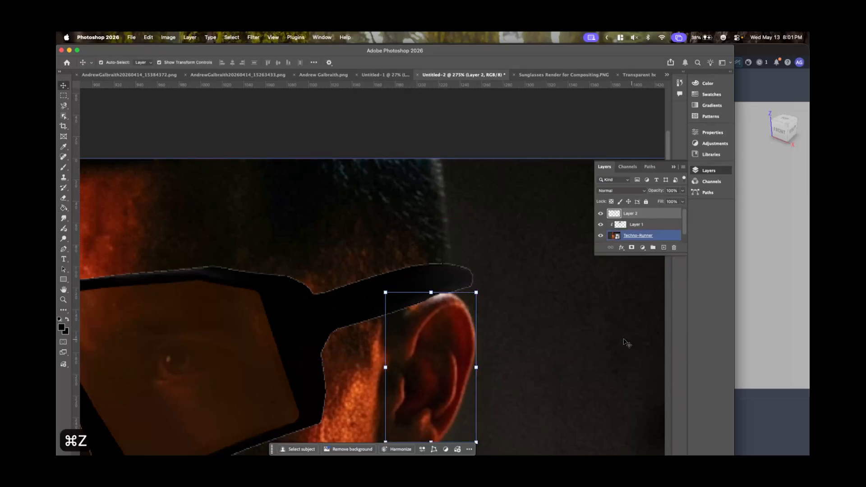
key("shift+super+z")
key("super+z")
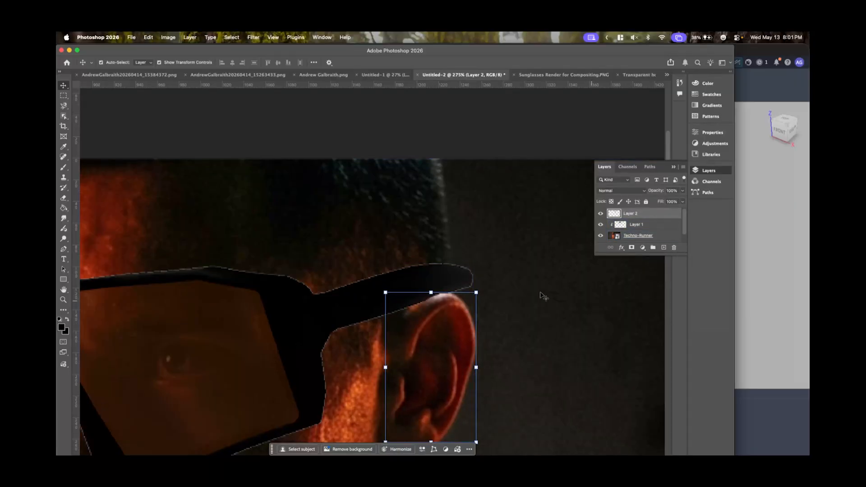
- Deselect the layers and examine how the sunglasses' temple meets the ear and how the frame sits on the face
left_click(434, 116)
scroll(426, 232, "down", 1)
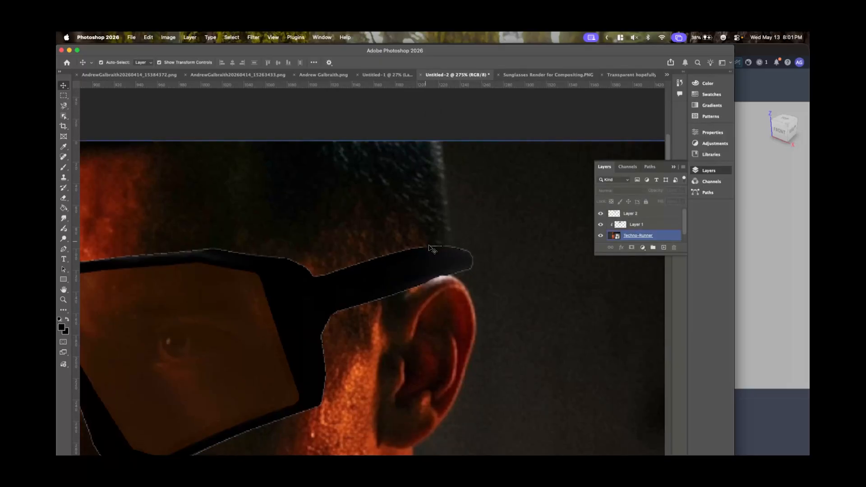
left_click(432, 248)
scroll(432, 250, "down", 3, "alt")
left_click(523, 215)
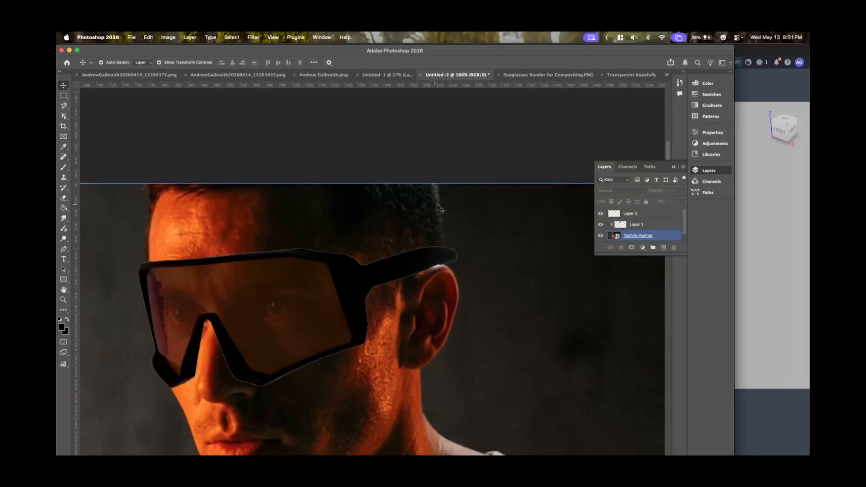
left_click(283, 268)
left_click(131, 313)
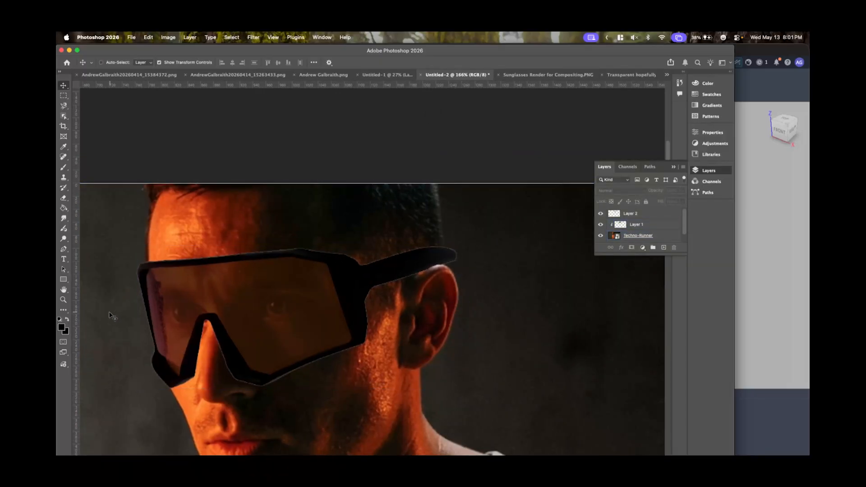
- Examine the lens edge, nose bridge and frame outline of the composited sunglasses for selection artifacts
scroll(142, 318, "left", 2, "super")
left_click(176, 315, "super")
scroll(172, 306, "up", 4, "alt")
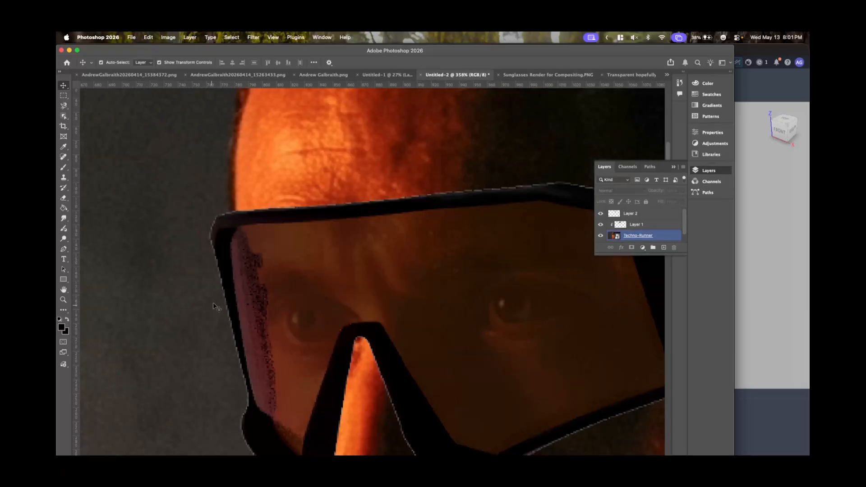
scroll(217, 303, "left", 2, "super")
left_click(234, 302)
scroll(250, 303, "down", 6, "alt")
left_click(254, 315)
scroll(260, 315, "up", 8, "alt")
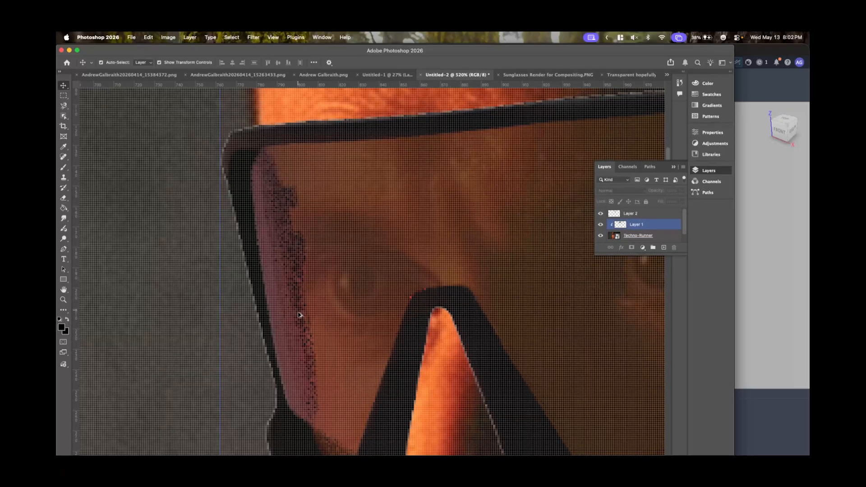
scroll(299, 314, "down", 2, "alt")
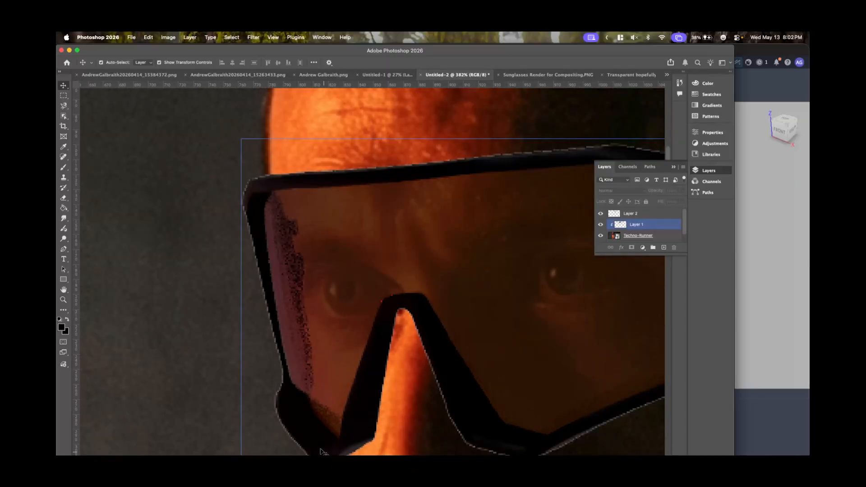
scroll(381, 392, "down", 2, "alt")
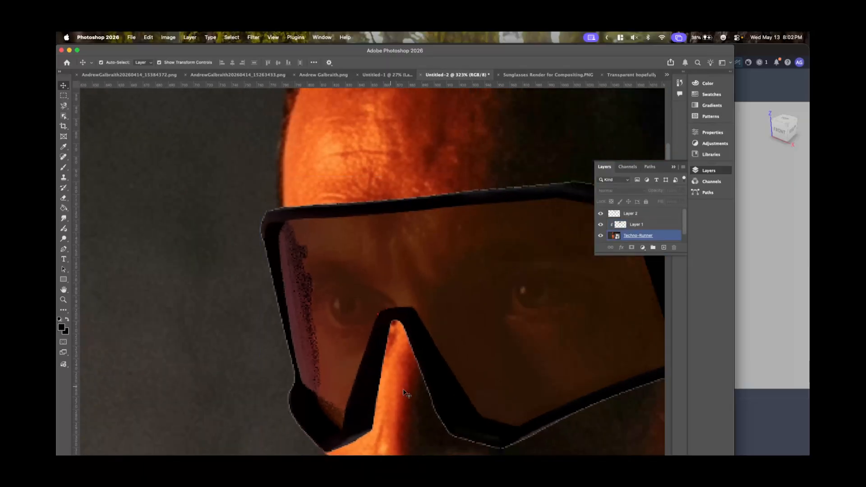
key("alt+bracketleft")
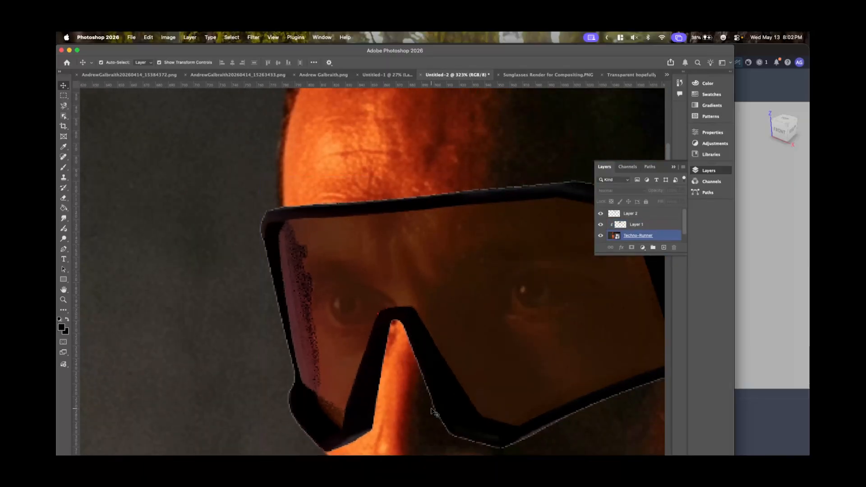
key("alt+bracketright")
key("alt+bracketleft")
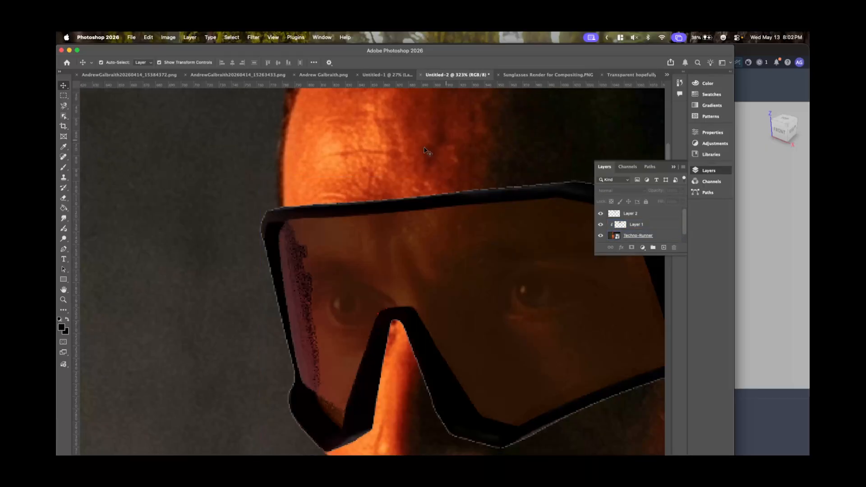
- Switch to the Transparent hopefully.PNG document and select the sunglasses with Select Subject
left_click(618, 76)
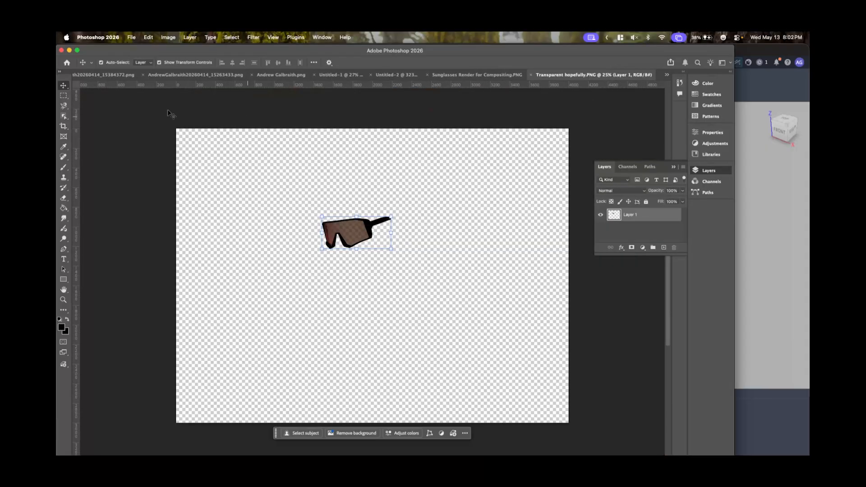
left_click(234, 39)
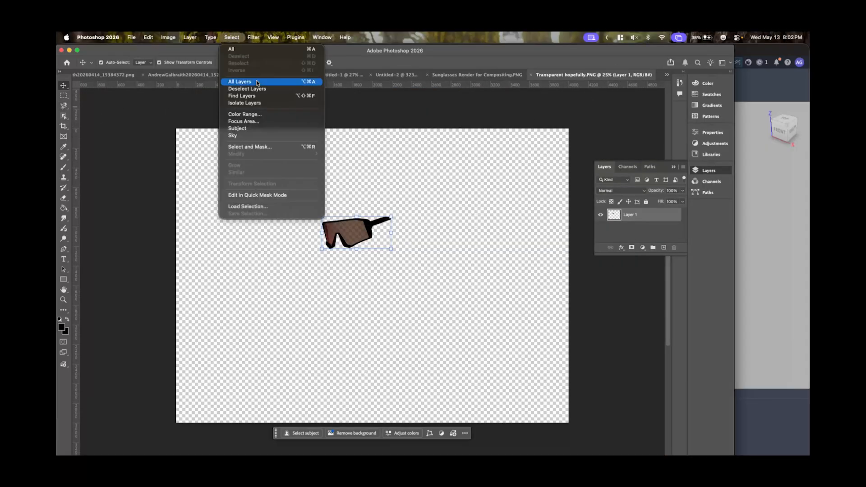
left_click(248, 129)
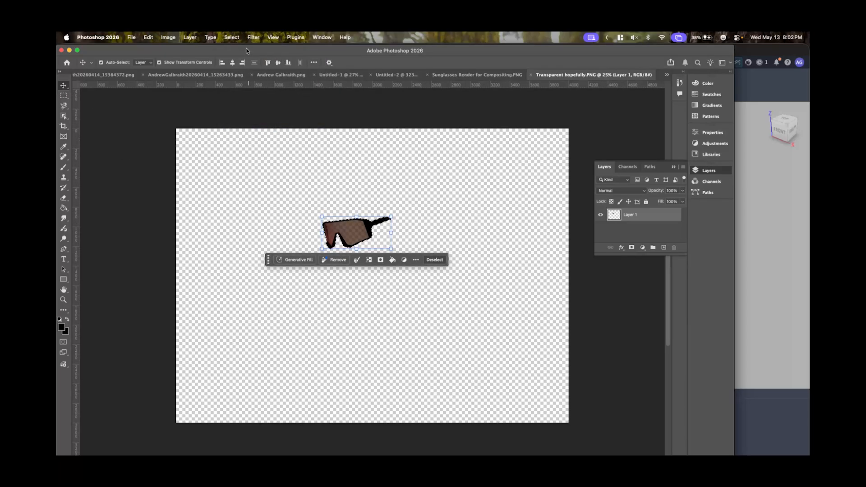
left_click(231, 37)
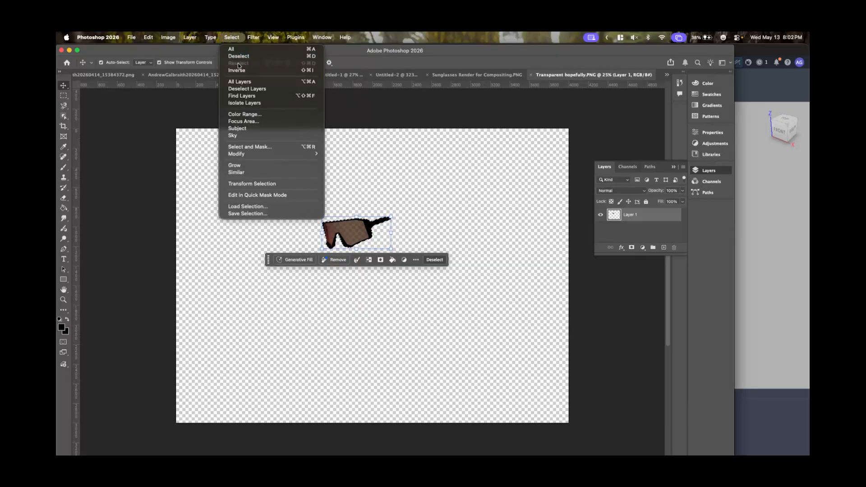
left_click(201, 56)
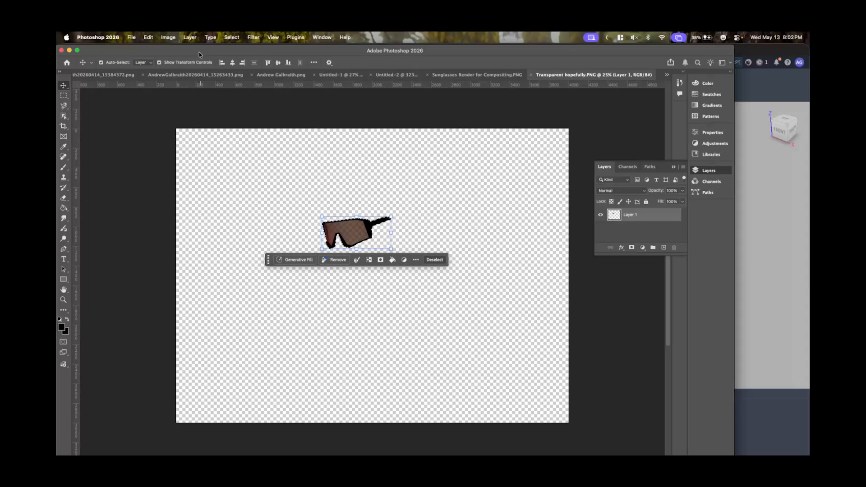
- Set the Rectangular Marquee feather to 1 px and copy the selected sunglasses
left_click(63, 97)
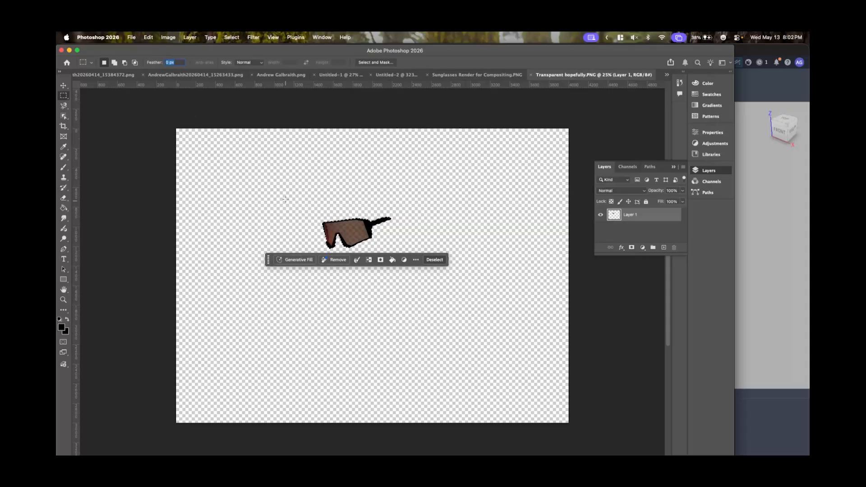
key("BackSpace")
type("1")
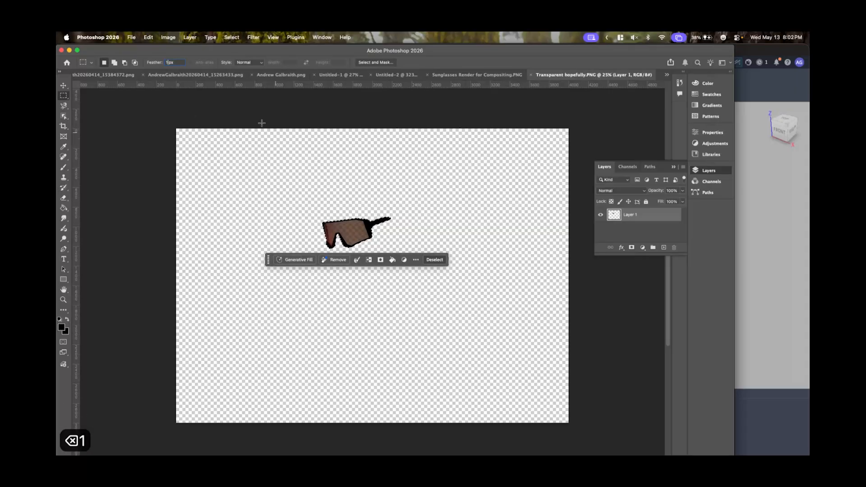
type("v")
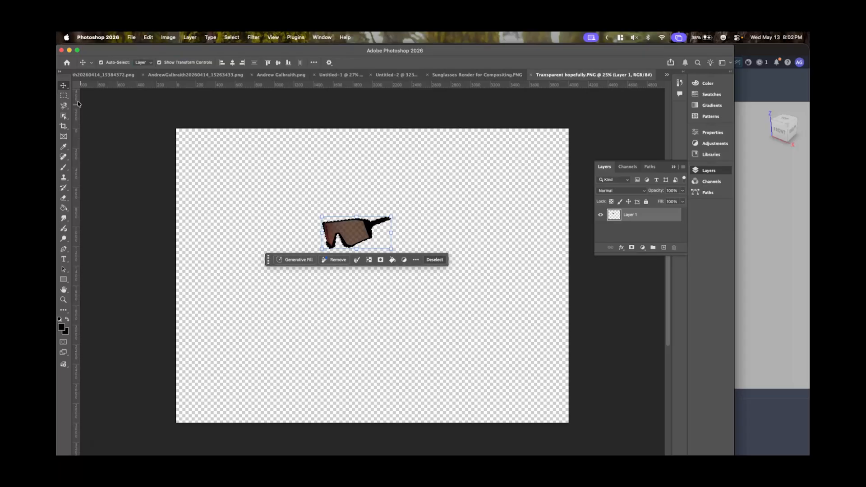
left_click(63, 96)
key("super+c")
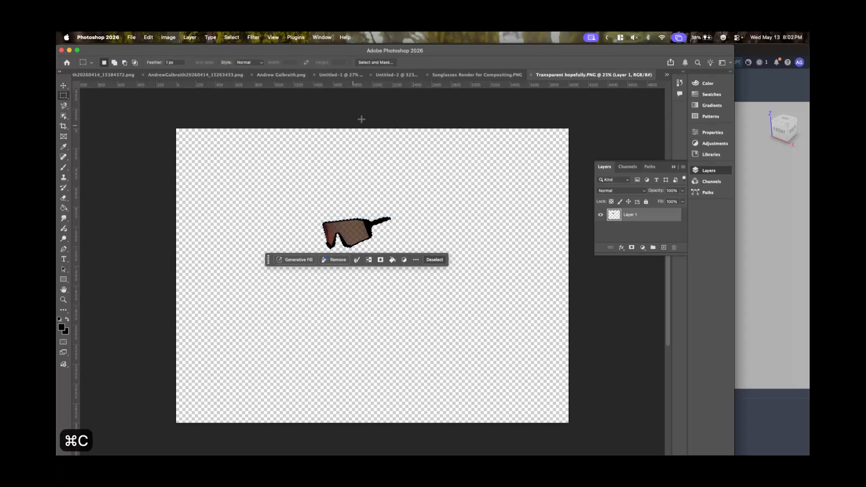
- Return to Untitled-2, hide Layer 1 and add a new layer directly beneath the ear on Layer 2
left_click(451, 75)
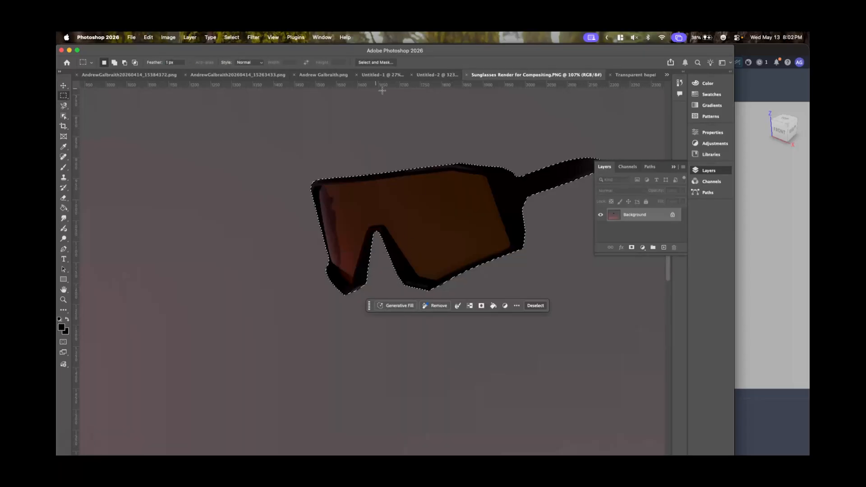
left_click(420, 75)
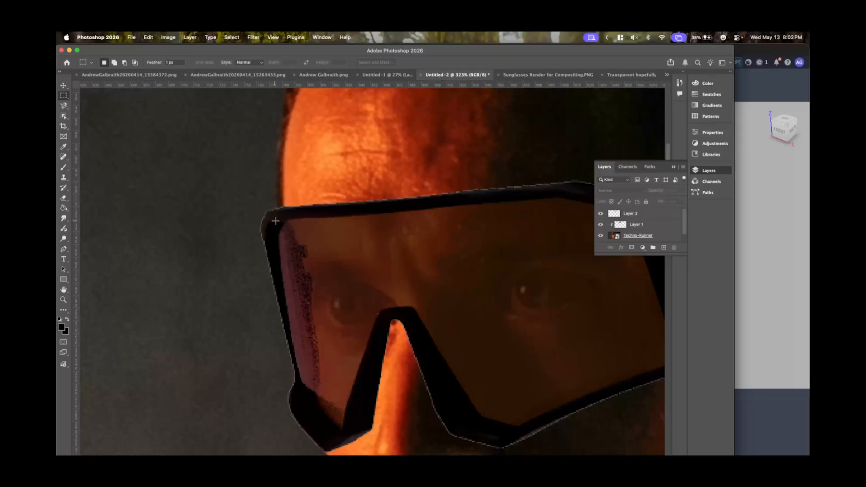
scroll(344, 230, "down", 10)
scroll(344, 230, "up", 10)
scroll(344, 230, "down", 5, "alt")
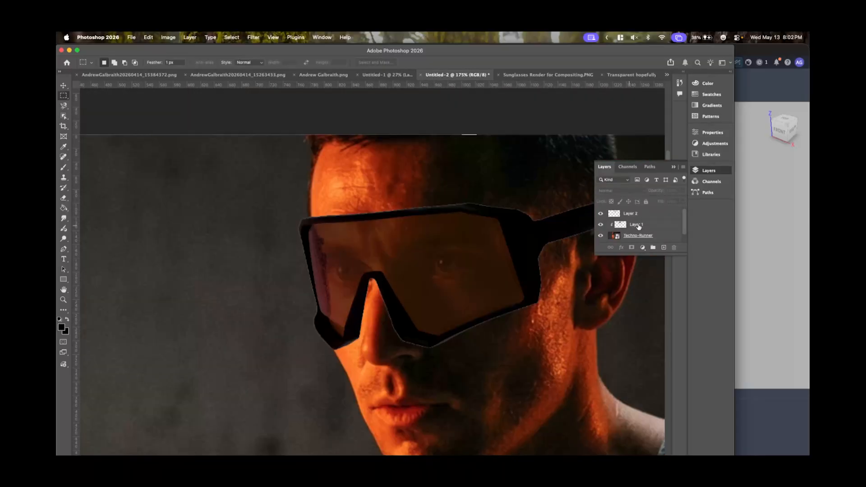
left_click(655, 216)
left_click(600, 224)
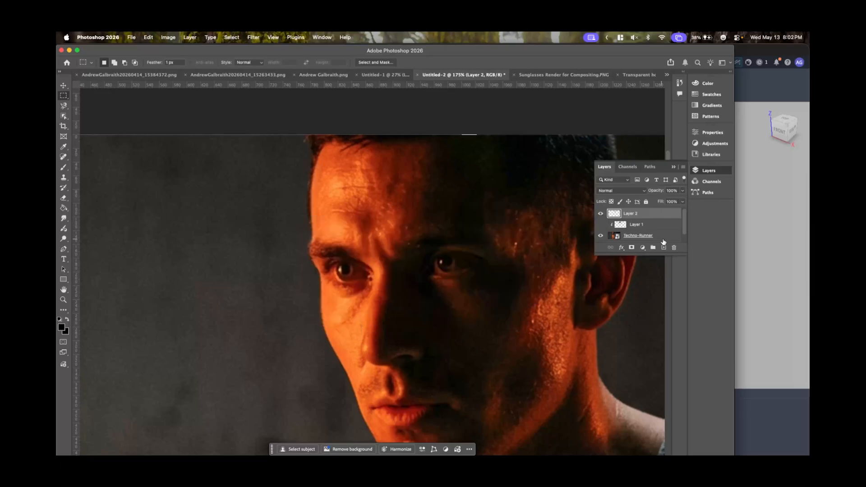
left_click(663, 247)
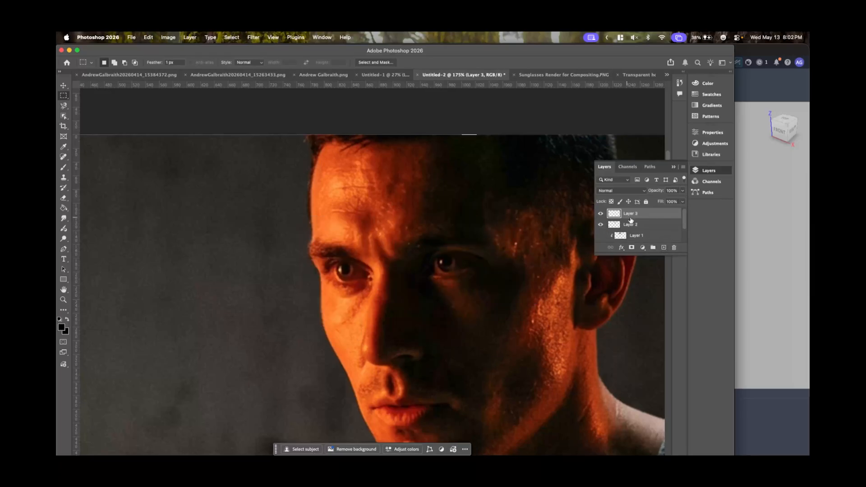
left_click_drag(631, 219, 639, 233)
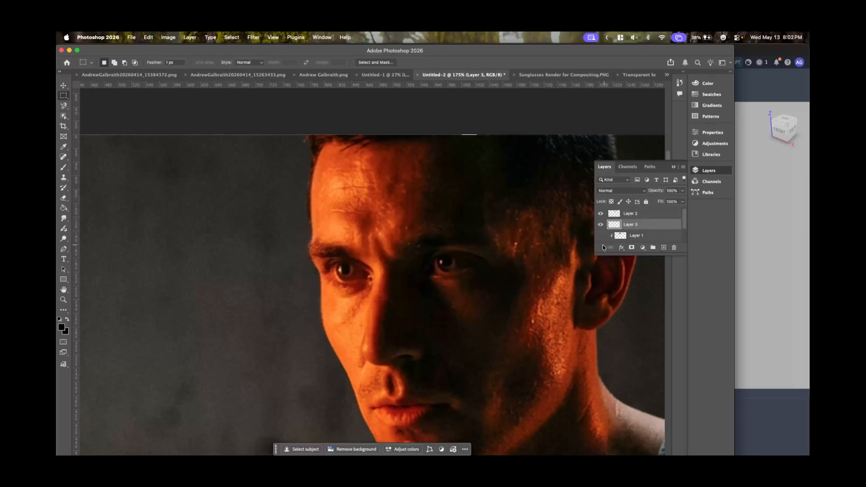
- Paste the copied sunglasses onto the new layer in the runner photo
key("alt+v")
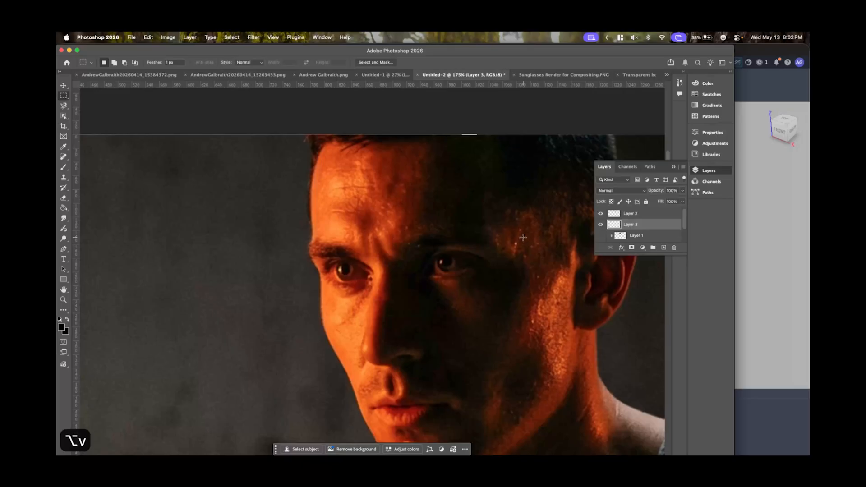
scroll(523, 237, "down", 6, "alt")
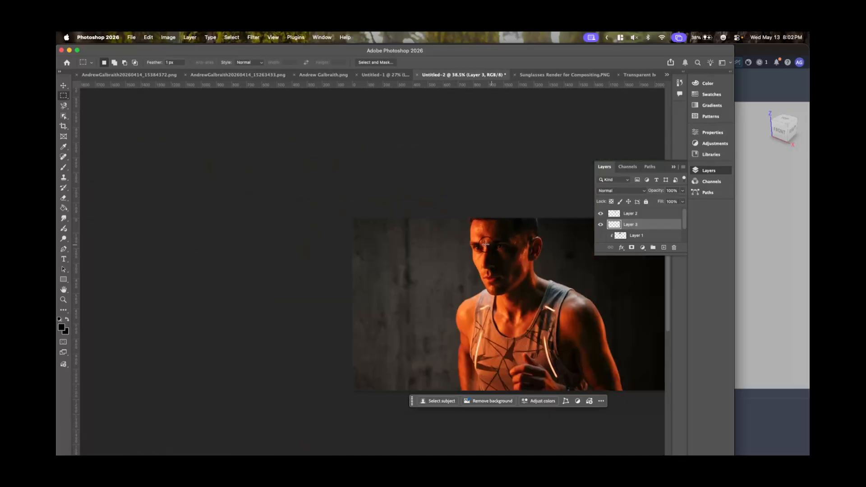
scroll(489, 242, "right", 6)
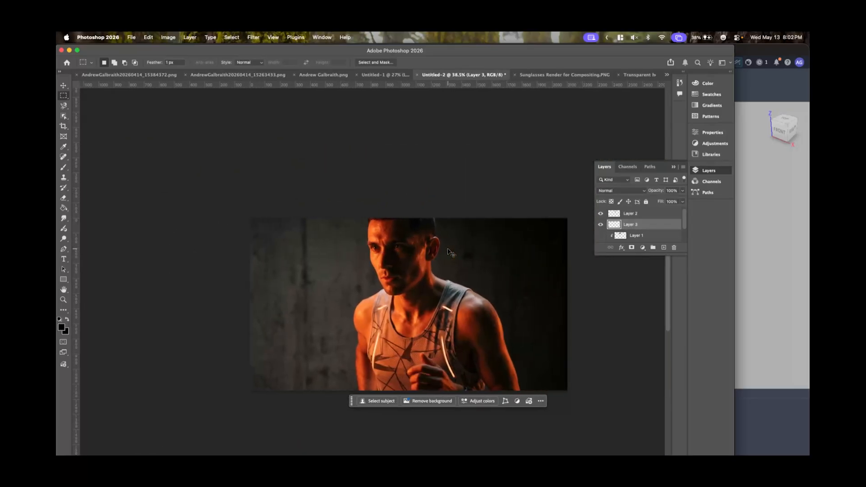
key("super+v")
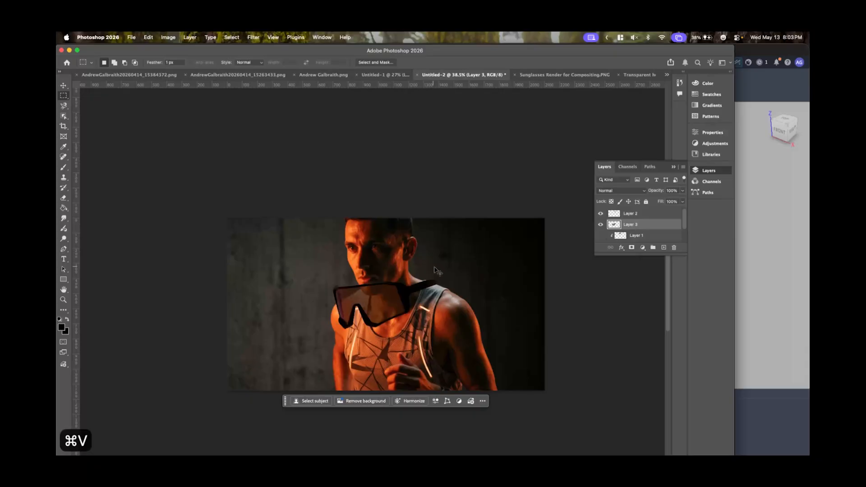
- Scale the pasted sunglasses to about 71.6% and position them over the runner's eyes with the temple reaching the ear
left_click(63, 85)
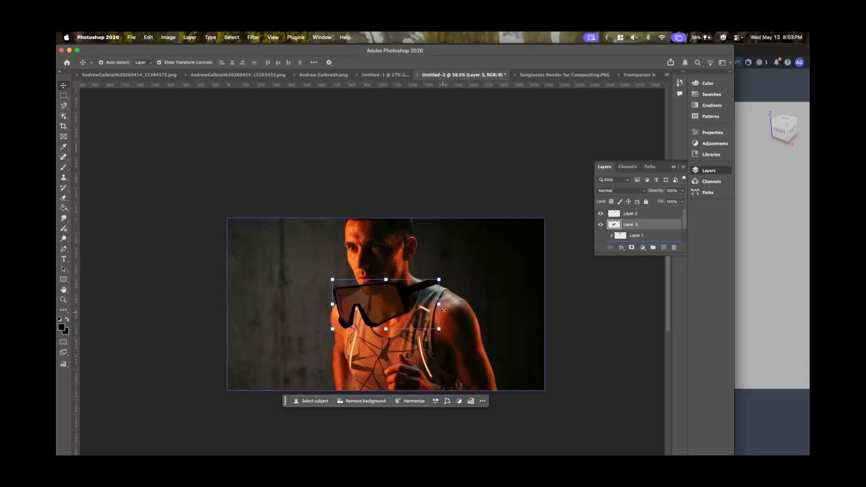
left_click_drag(403, 292, 403, 239)
left_click_drag(332, 232, 362, 247)
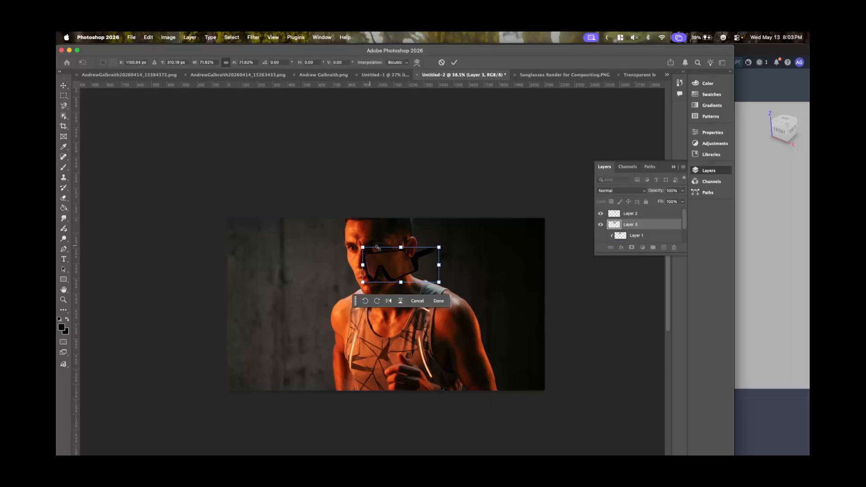
left_click_drag(415, 258, 393, 244)
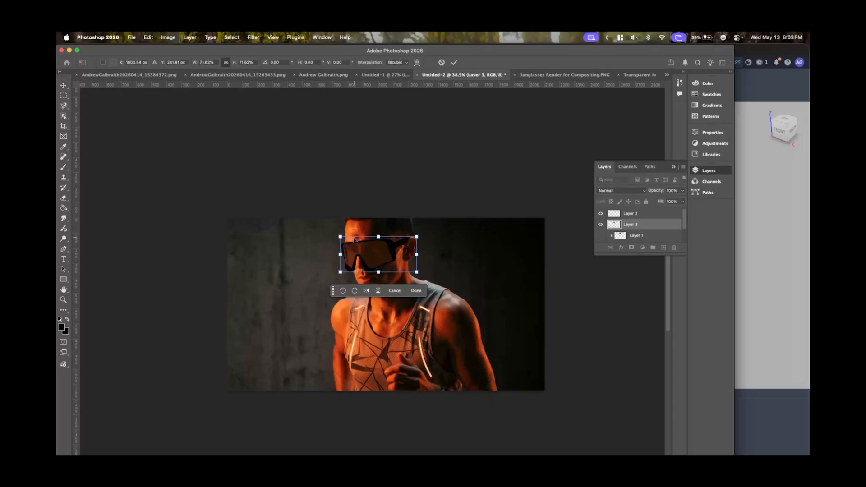
scroll(354, 240, "up", 10, "alt")
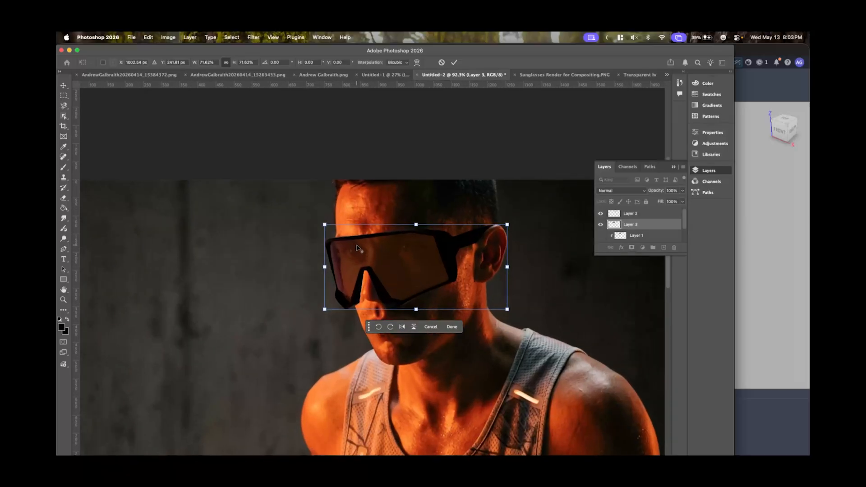
left_click_drag(387, 257, 393, 254)
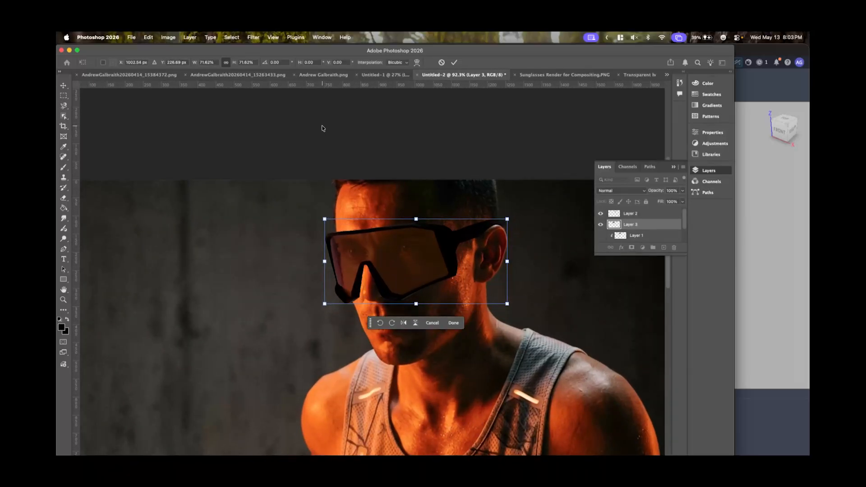
key("Return")
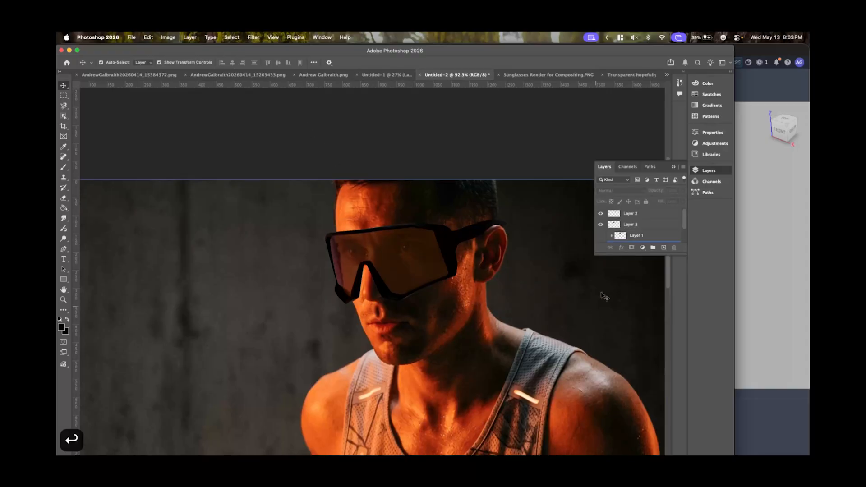
- Fine-tune the sunglasses' position on the face by nudging Layer 3 slightly to the right and upward
left_click_drag(420, 235, 419, 238)
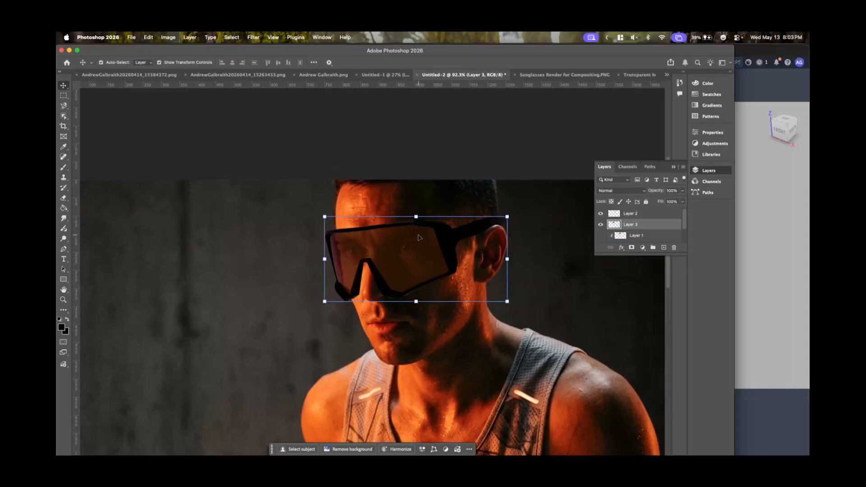
key("Right")
key("Right")
key("Right")
key("Right")
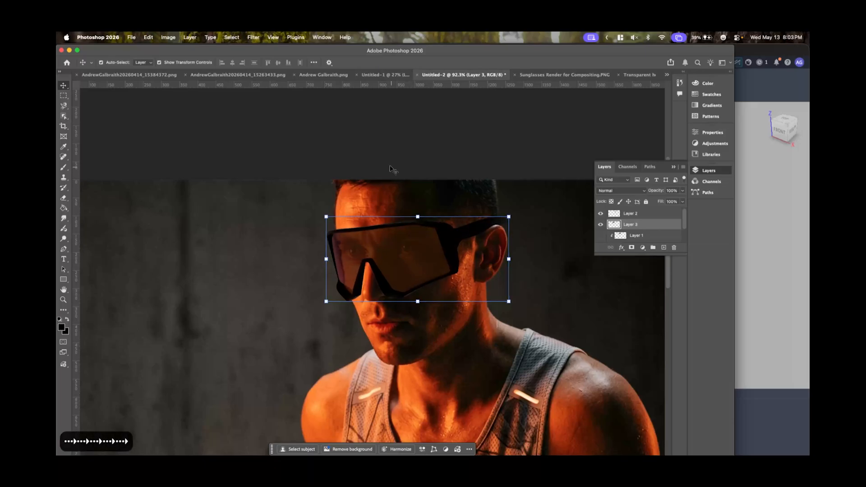
left_click(380, 139)
left_click(449, 242)
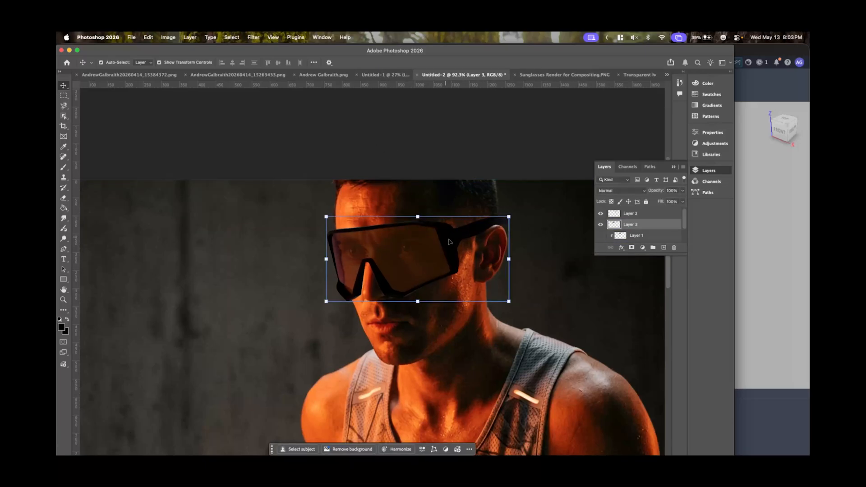
key("Up")
key("Up")
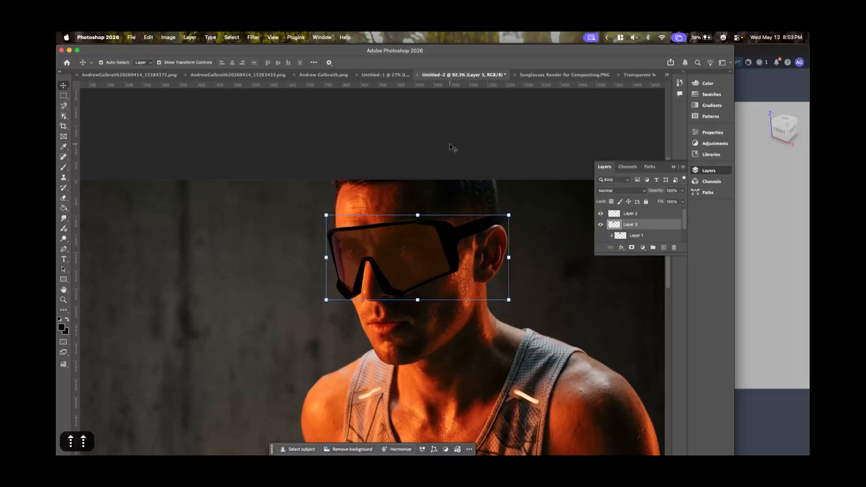
- Nudge the sunglasses on Layer 3 slightly to the right on the runner's face and deselect the layer
key("Right")
key("Right")
key("Right")
key("Right")
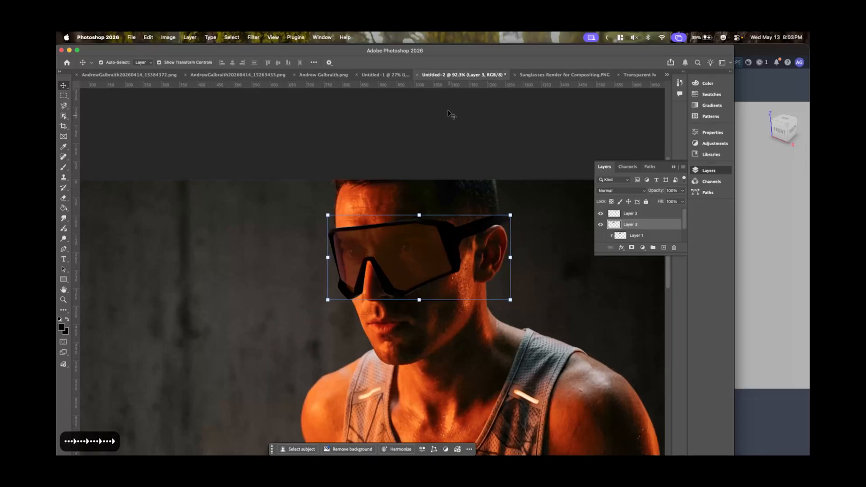
left_click(435, 127)
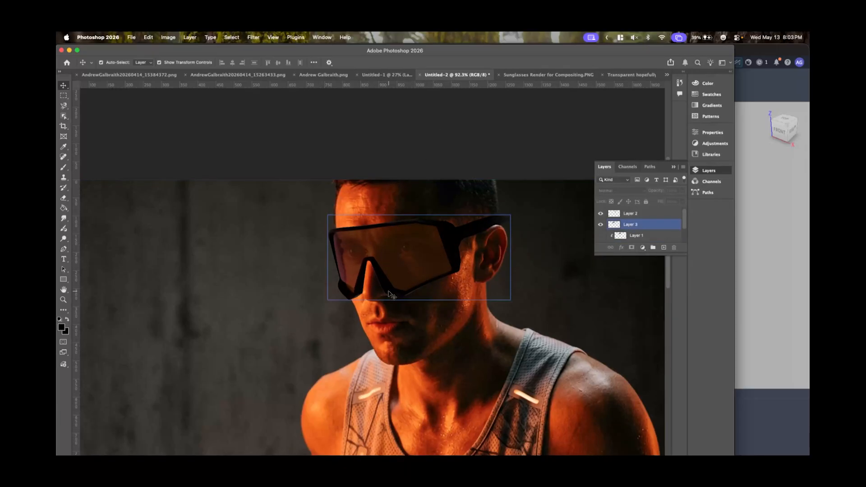
- Outline the dark speckled strip along the lens's left edge with the Magnetic Lasso
scroll(631, 229, "down", 1)
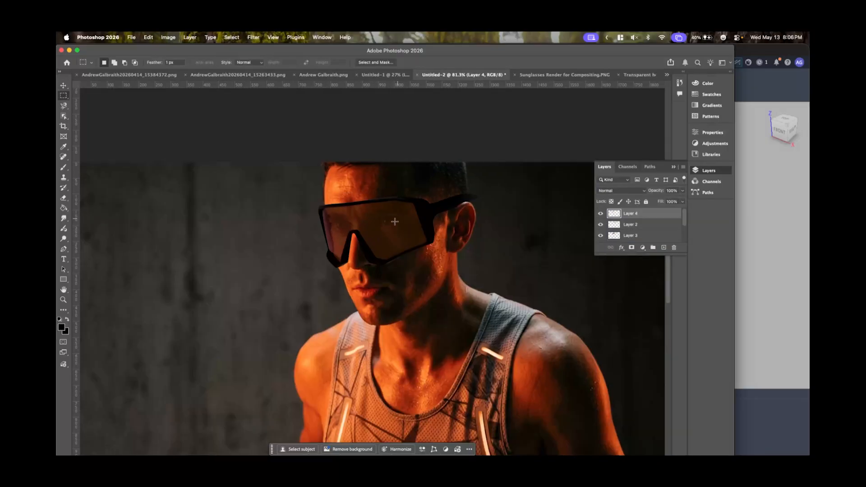
scroll(340, 223, "up", 6, "alt")
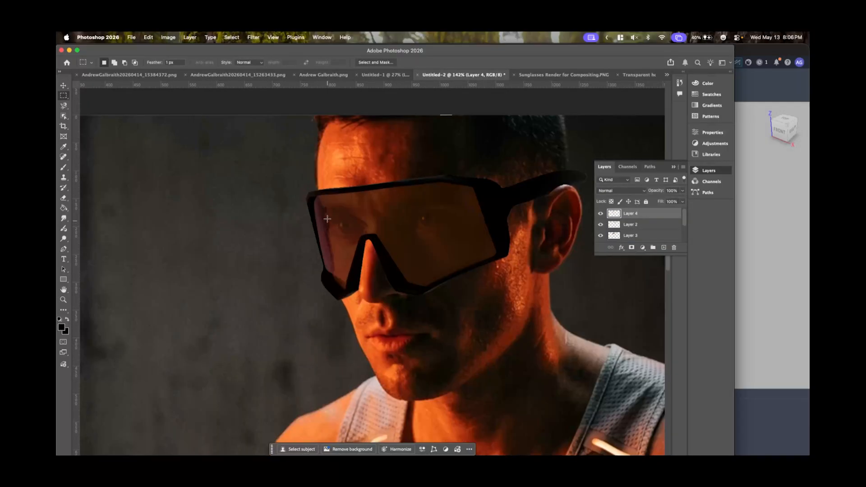
scroll(322, 212, "up", 4, "alt")
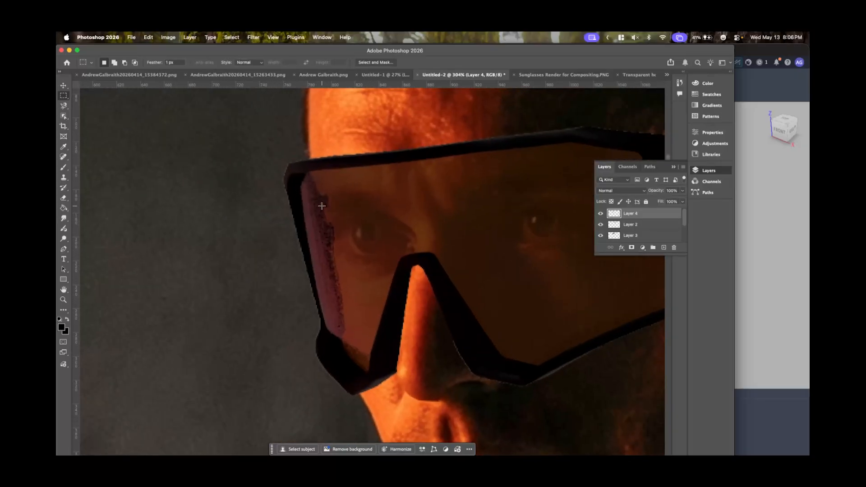
scroll(322, 204, "down", 2, "alt")
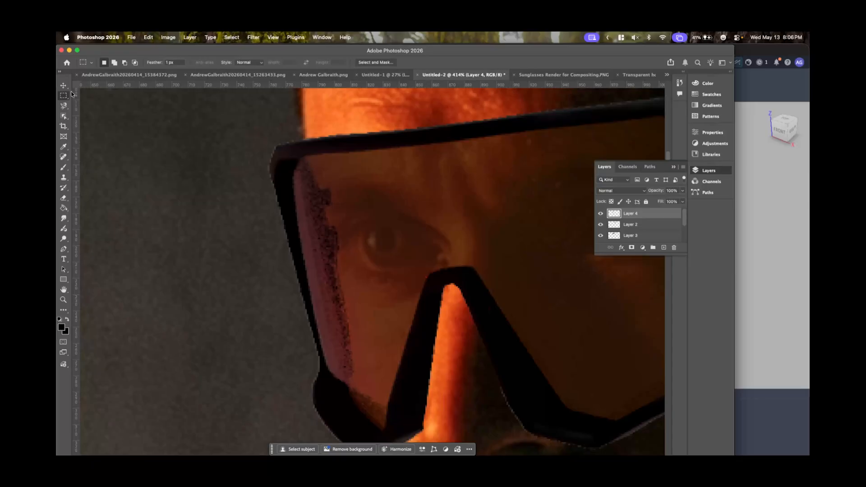
left_click(64, 105)
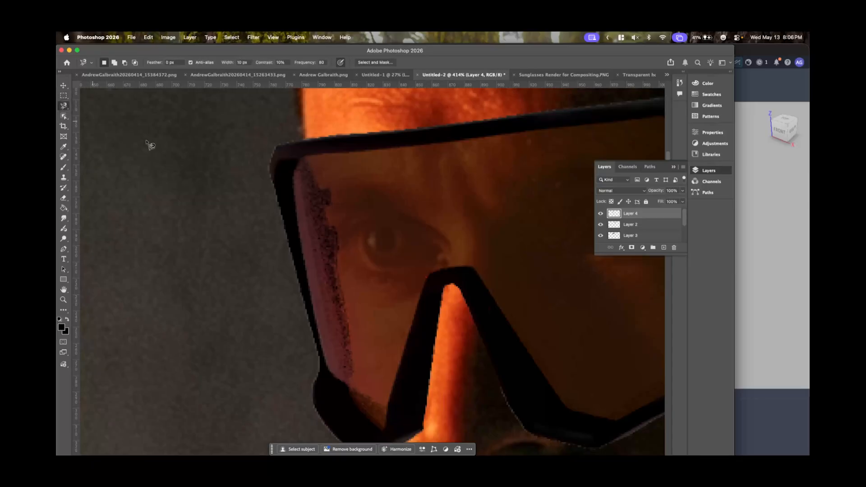
left_click(308, 154)
left_click(301, 163)
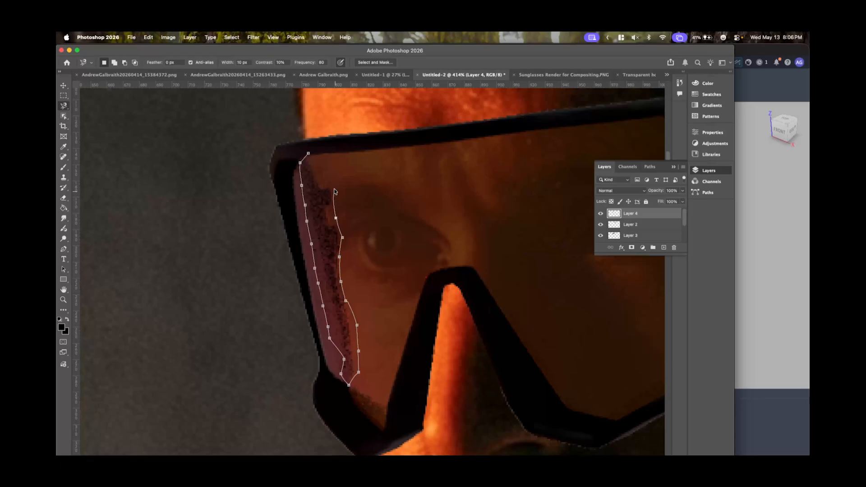
left_click(308, 154)
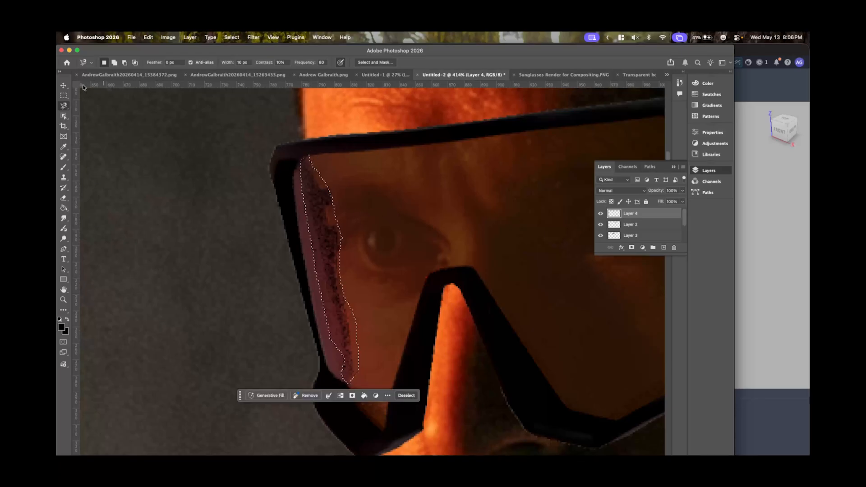
- Extend the strip selection with the freehand Lasso to take in the speckles missed along both its edges
right_click(64, 106)
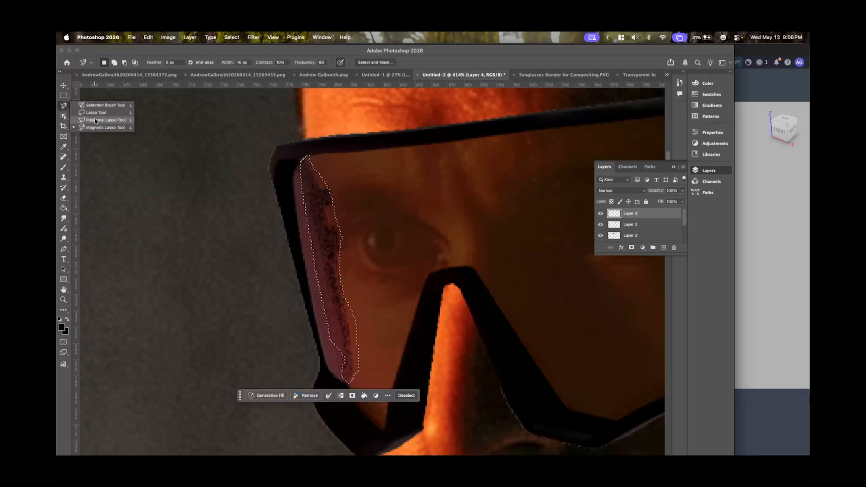
left_click(92, 110)
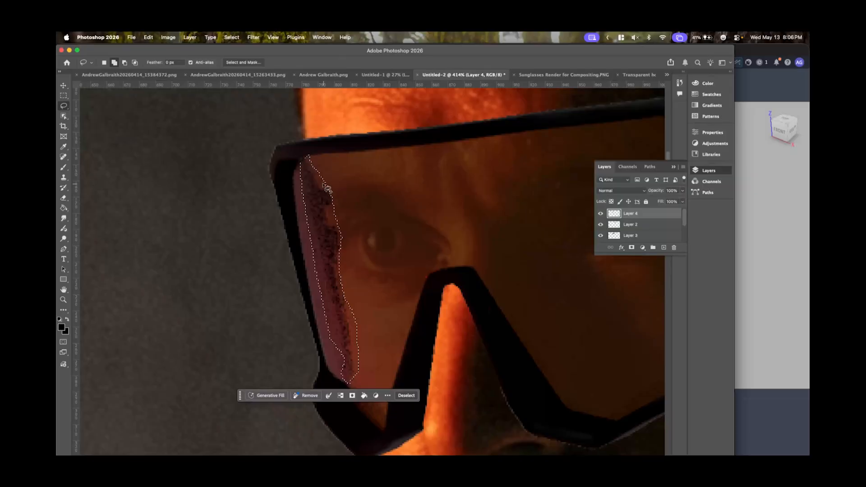
mouse_move(324, 183)
left_mouse_down("shift")
mouse_move(339, 210)
mouse_move(326, 188)
left_mouse_up("shift")
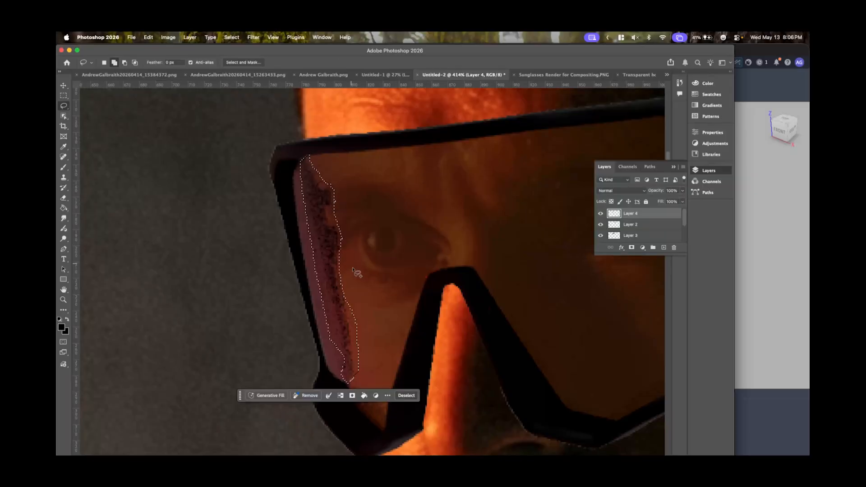
left_click_drag(341, 224, 337, 252, "shift")
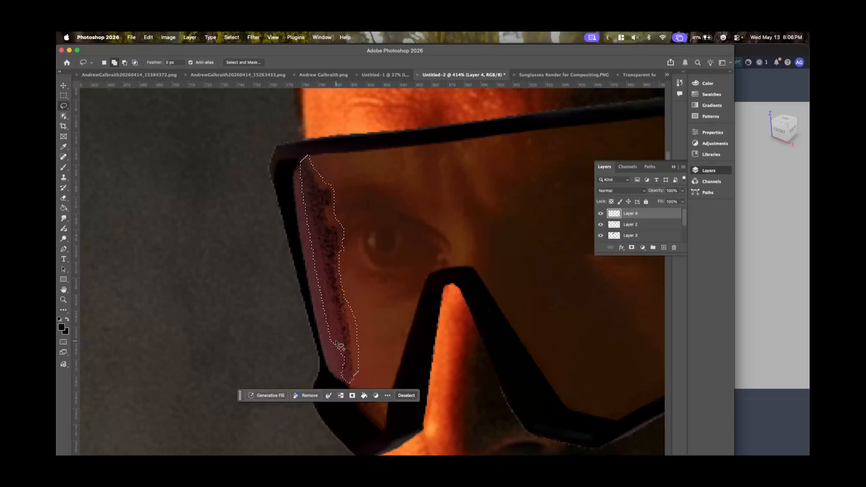
mouse_move(332, 334)
left_mouse_down("shift")
mouse_move(347, 373)
mouse_move(336, 359)
mouse_move(342, 354)
left_mouse_up("shift")
- Try Generative Fill with an empty prompt on the selected speckled strip of the lens
left_click(345, 38)
type("fill")
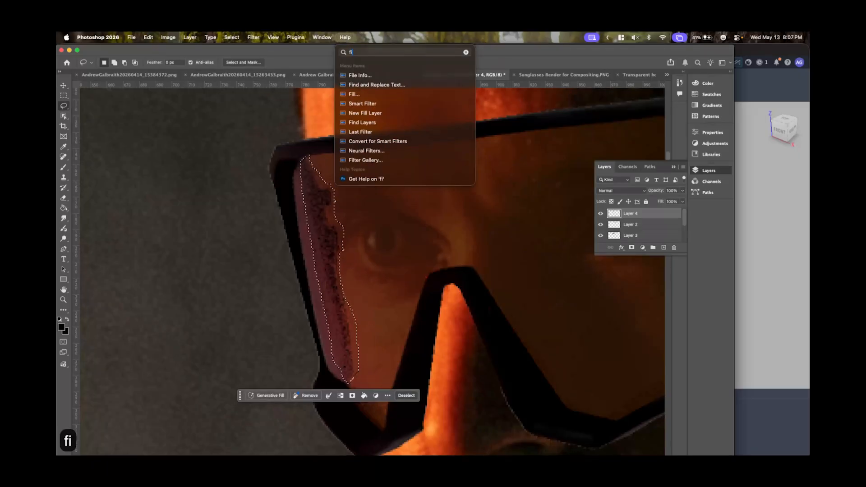
mouse_move(295, 37)
mouse_move(346, 39)
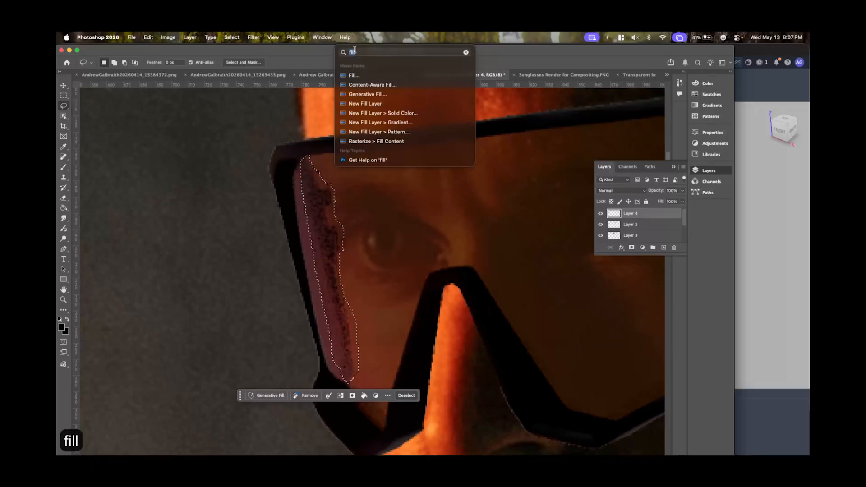
left_click(378, 94)
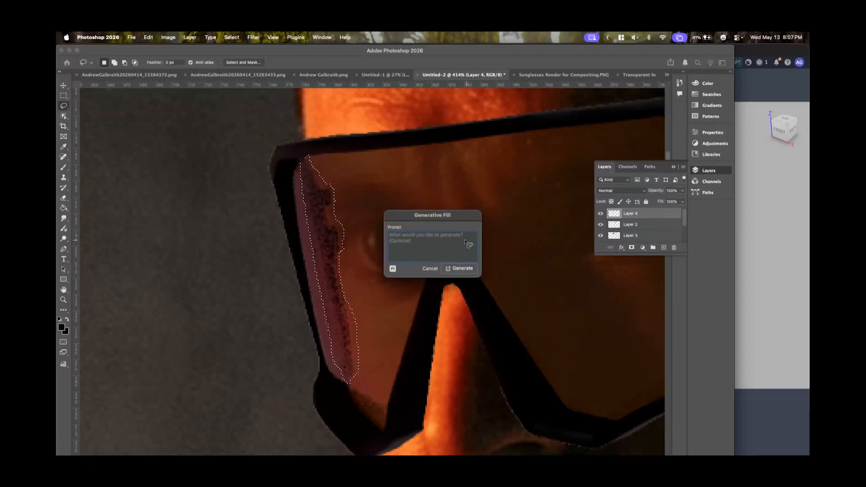
left_click(459, 269)
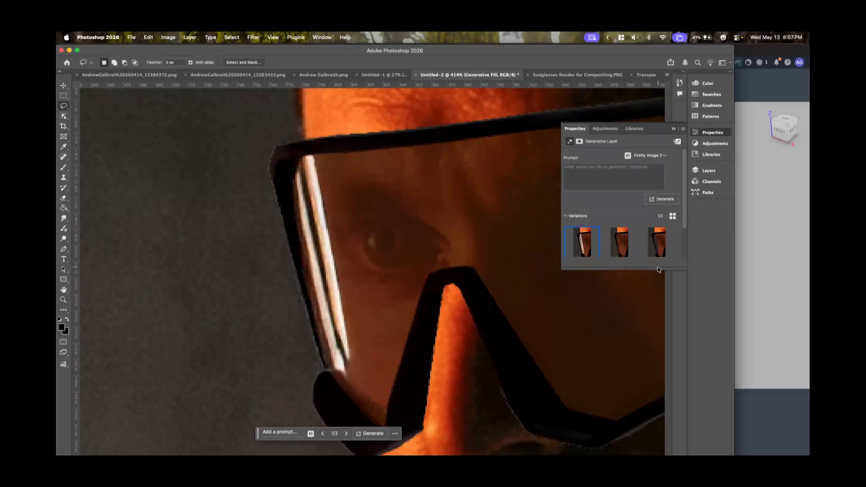
key("super+z")
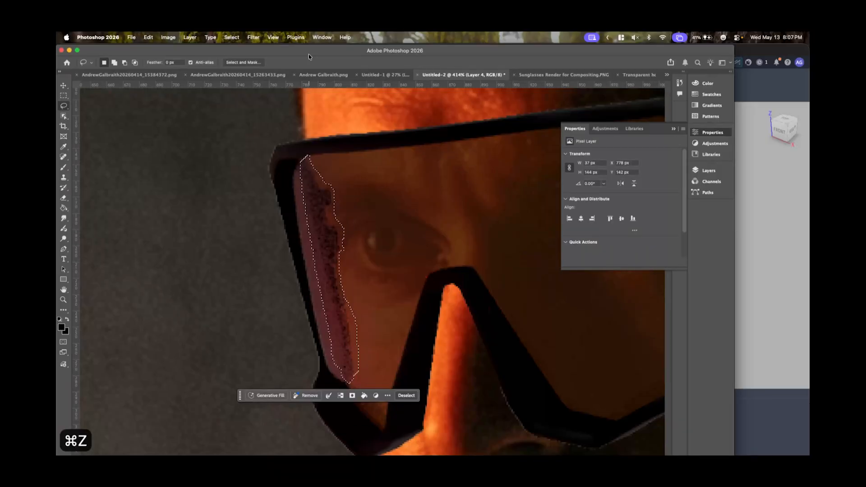
- Try to repair the selected strip with the Patch tool while Layer 4 is active
left_click(63, 156)
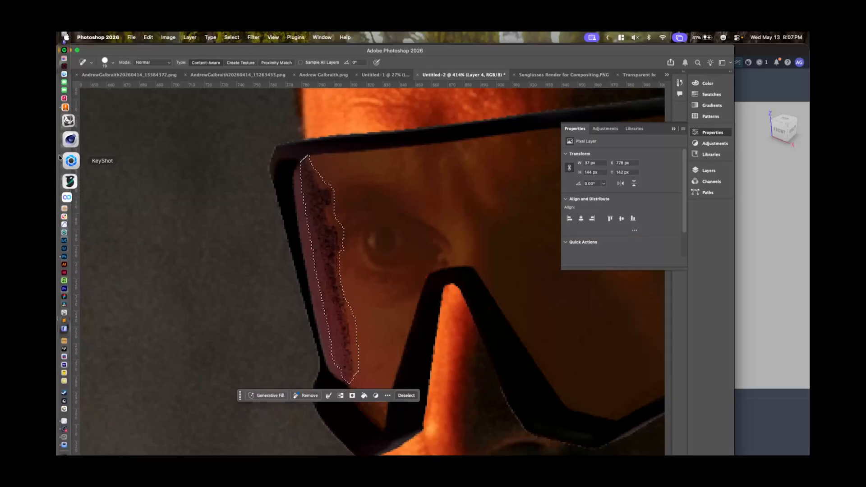
right_click(66, 159)
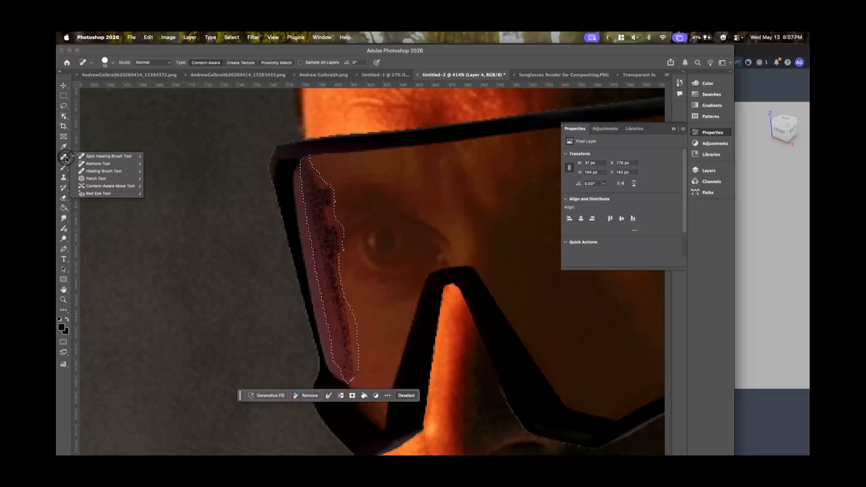
left_click(103, 182)
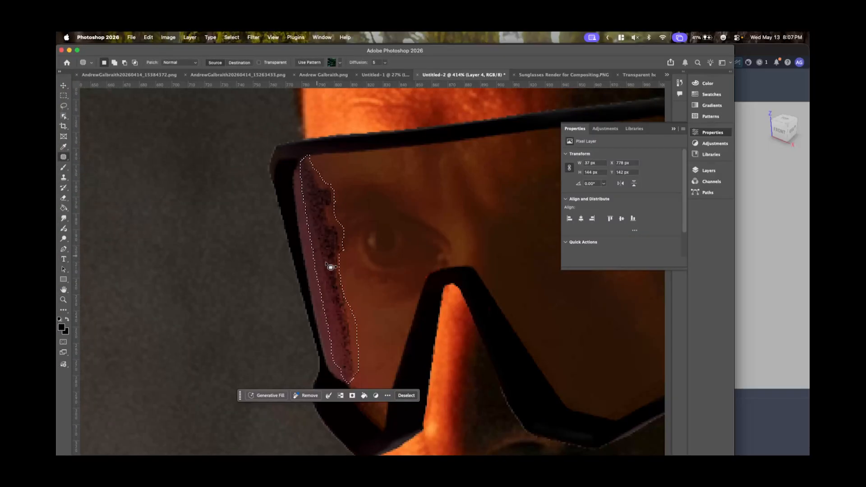
left_click(63, 289)
left_click_drag(442, 301, 284, 294)
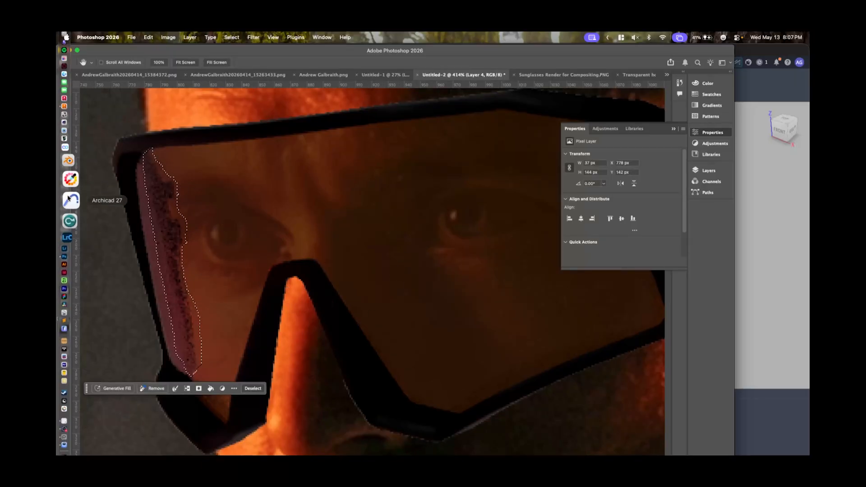
left_click(63, 158)
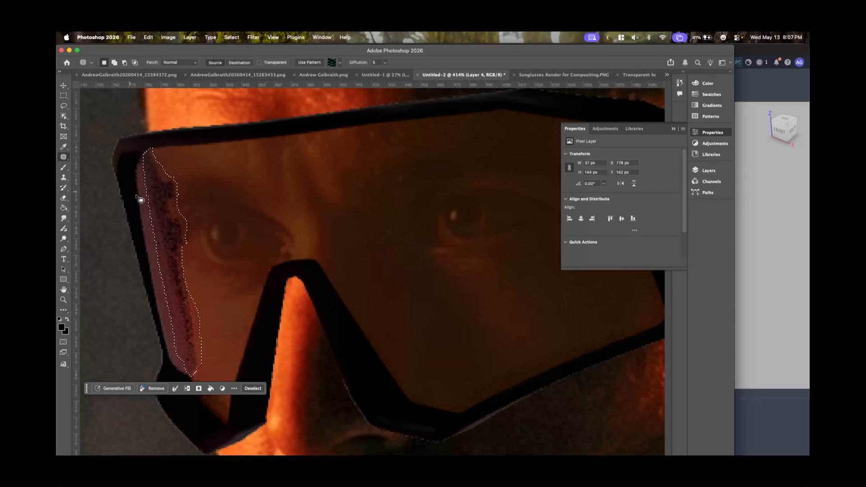
left_click_drag(167, 214, 261, 215)
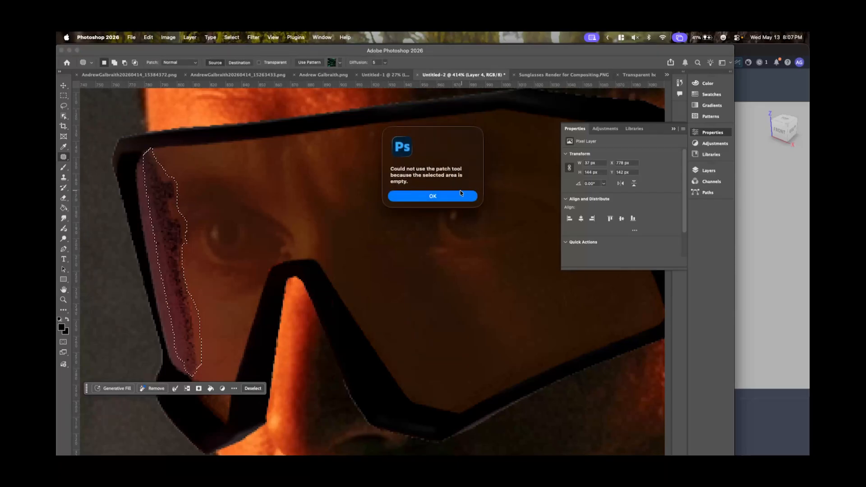
left_click(449, 201)
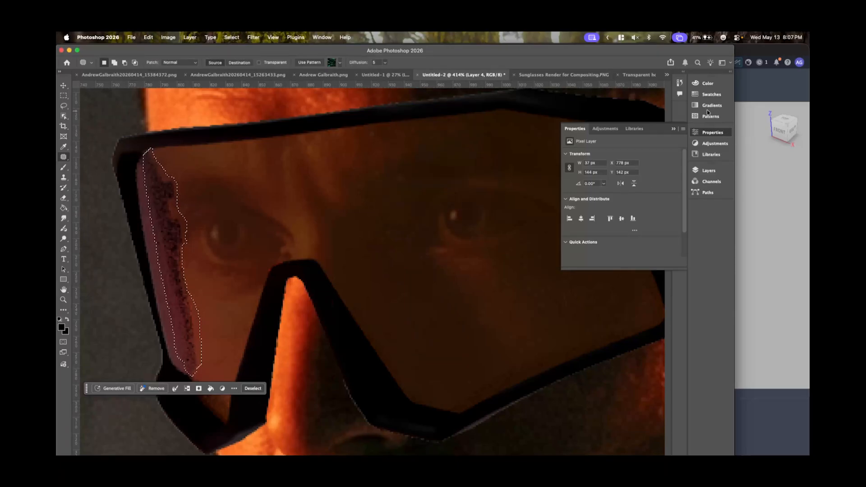
- Identify the layer holding the sunglasses by toggling its visibility and make Layer 3 active
left_click(672, 131)
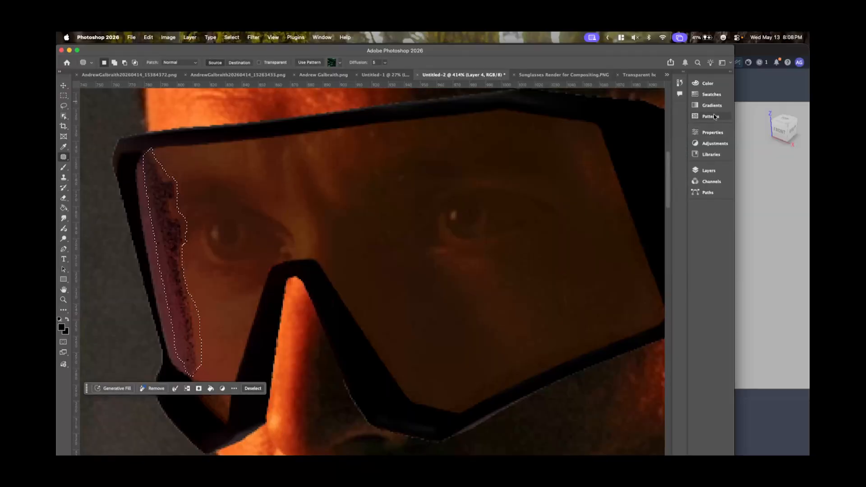
left_click(705, 171)
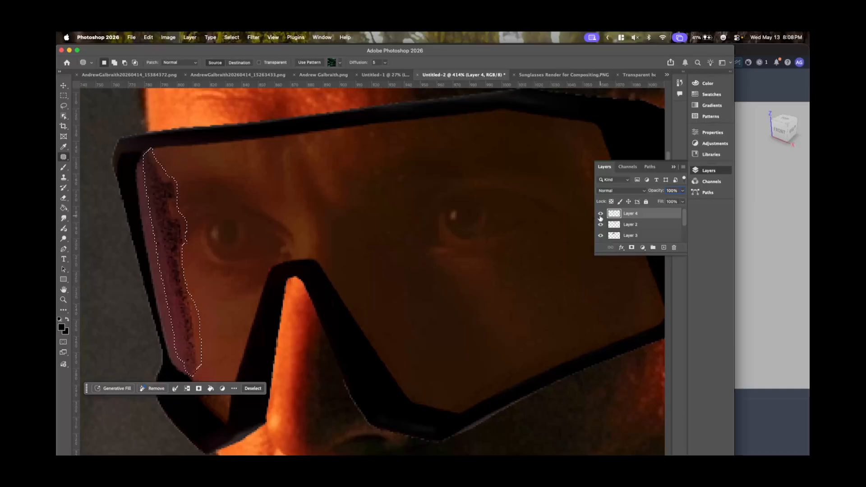
left_click_drag(683, 220, 686, 235)
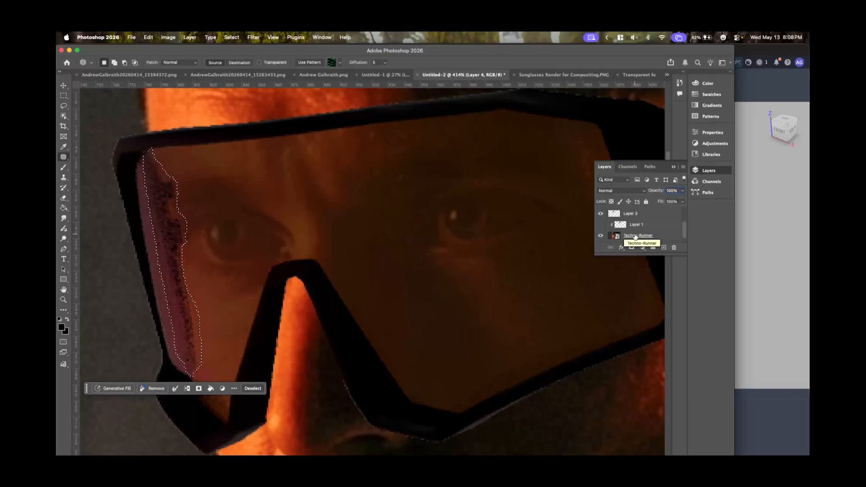
left_click(636, 237)
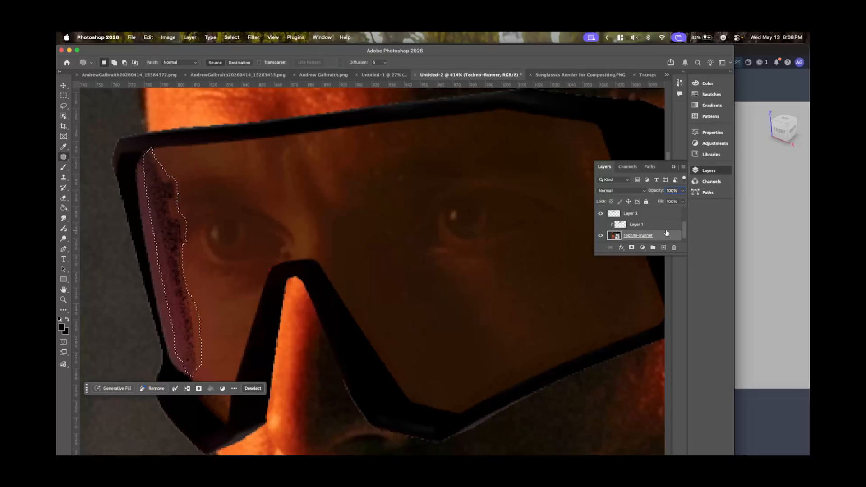
mouse_move(684, 229)
left_mouse_down()
mouse_move(689, 210)
mouse_move(685, 225)
left_mouse_up()
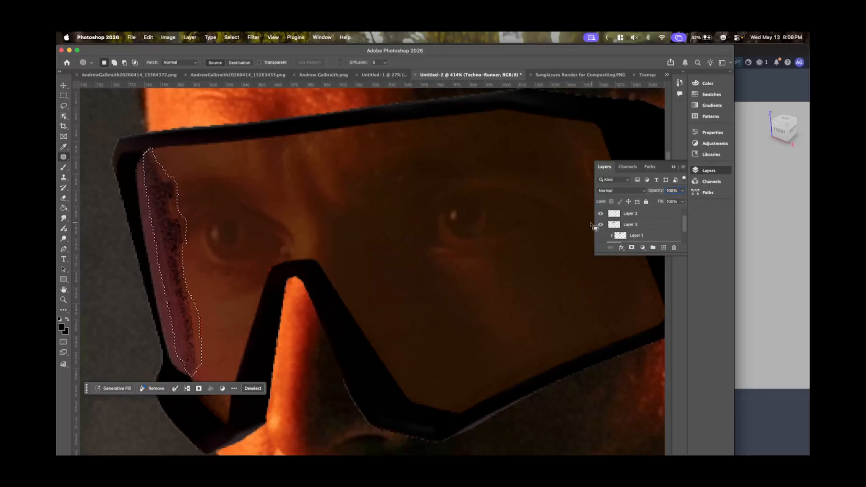
left_click(600, 224)
left_click(600, 225)
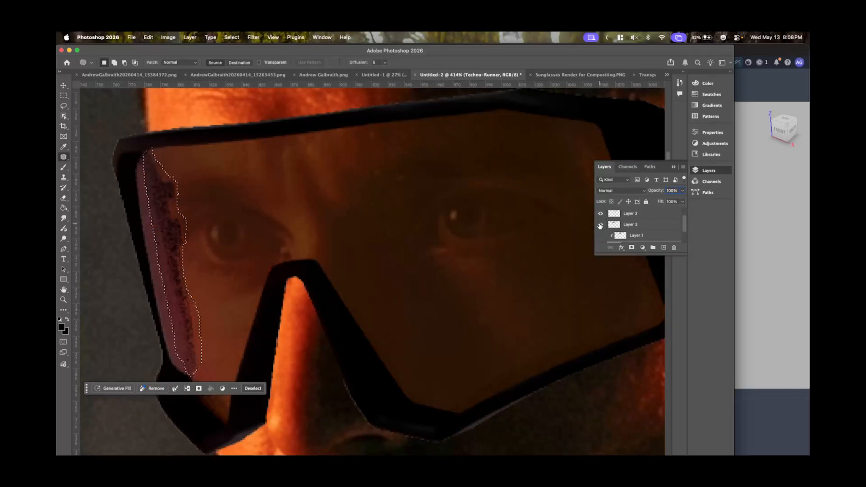
left_click(637, 225)
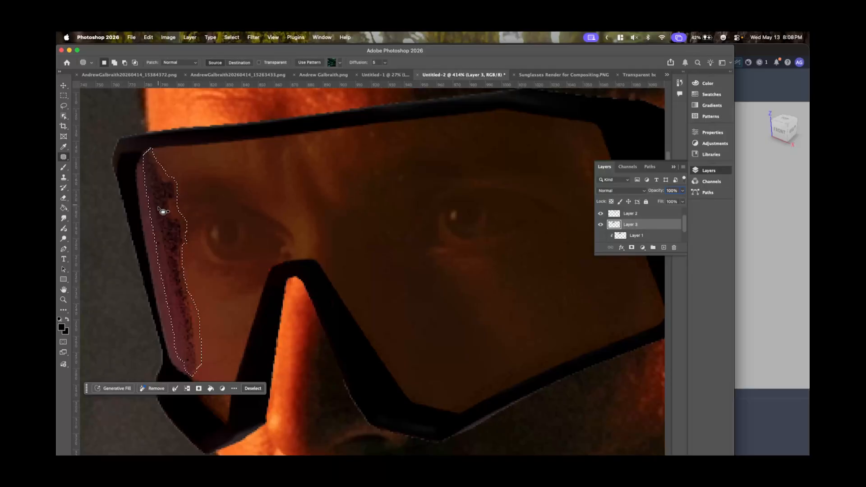
- Try patching the speckled strip with lens texture taken from between the runner's eyes
left_click_drag(168, 217, 381, 207)
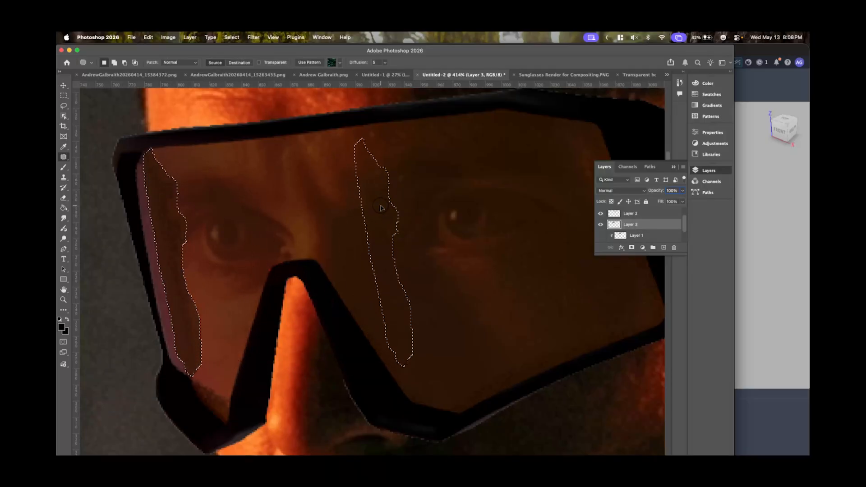
key("super+d")
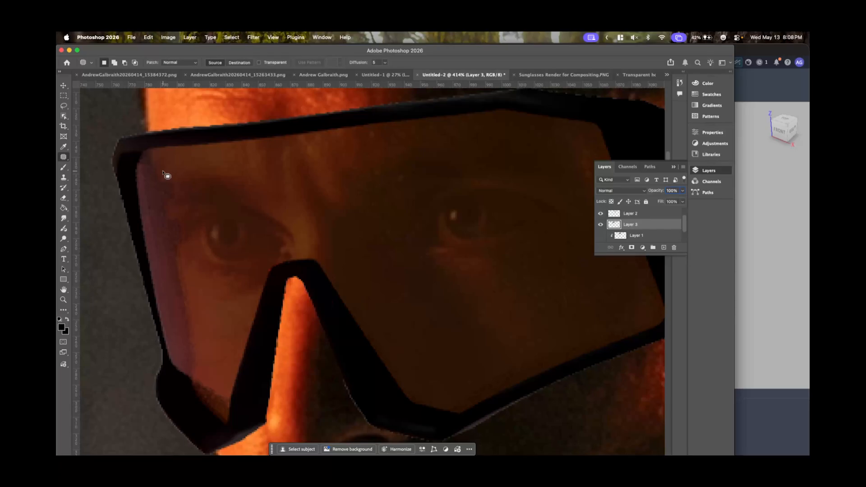
key("super+z")
- Patch the speckled strip on Layer 3 using the clean lens area at the far right of the sunglasses, and clear the selection
left_click_drag(170, 201, 559, 171)
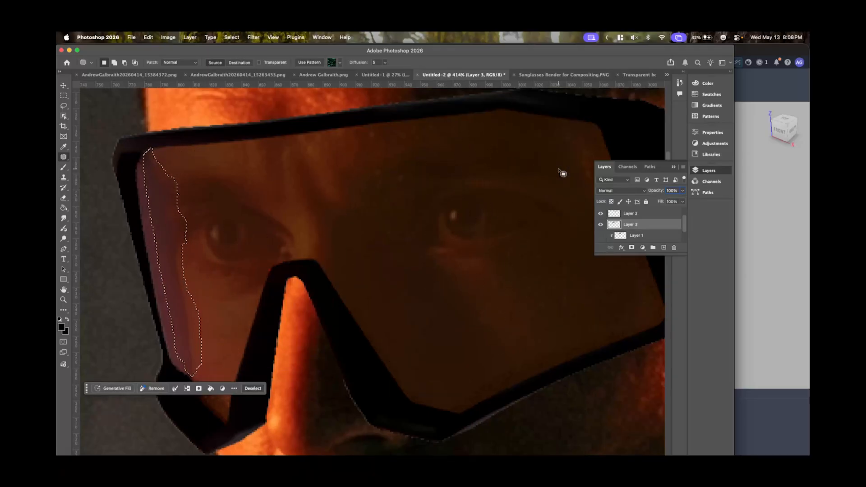
left_click(63, 96)
left_click(245, 145)
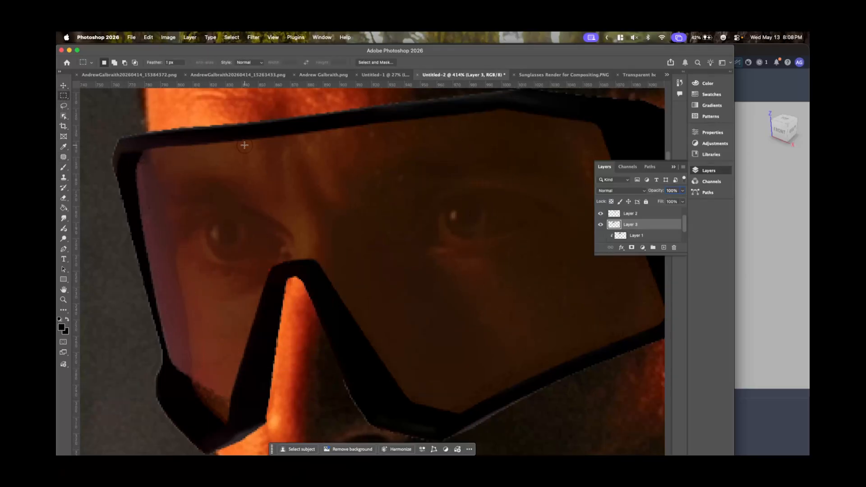